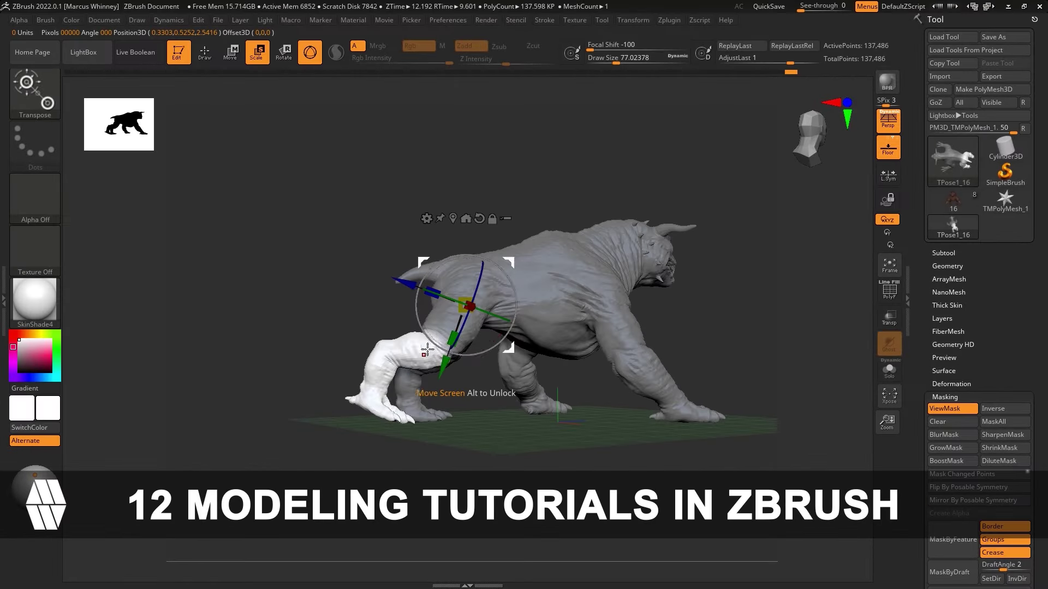
Fold the masked leg down at the knee with the Transpose gizmo
{"action": "left_click_drag", "start_coordinate": [508, 262], "coordinate": [474, 312]}
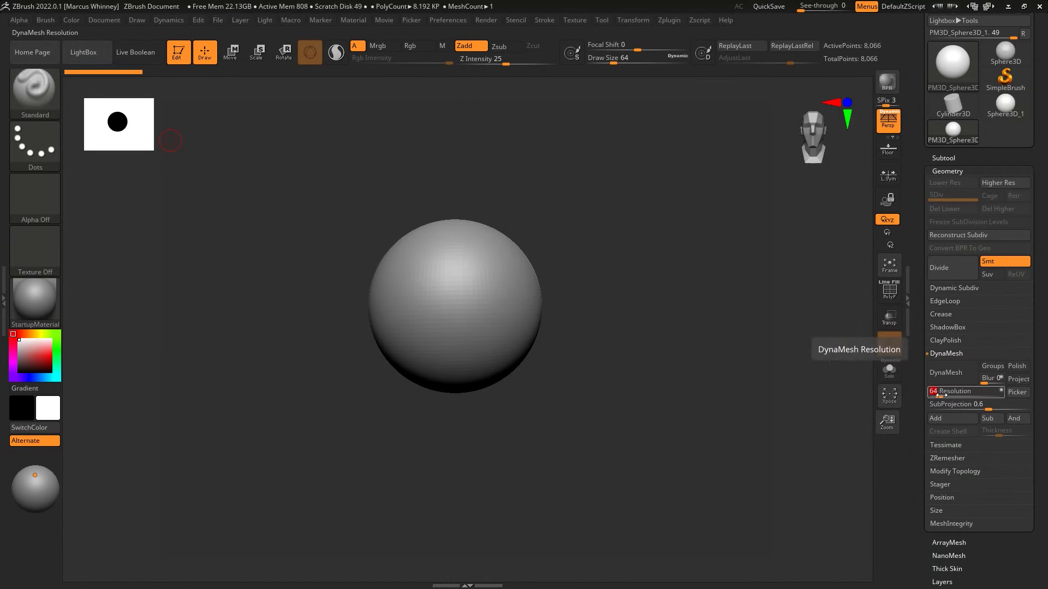
Carve a deep mouth cavity and raise a lump on top of the sphere with ClayBuildup
{"action": "key", "text": "b"}
{"action": "key", "text": "m"}
{"action": "key", "text": "Escape"}
{"action": "key", "text": "b"}
{"action": "key", "text": "c"}
{"action": "key", "text": "b"}
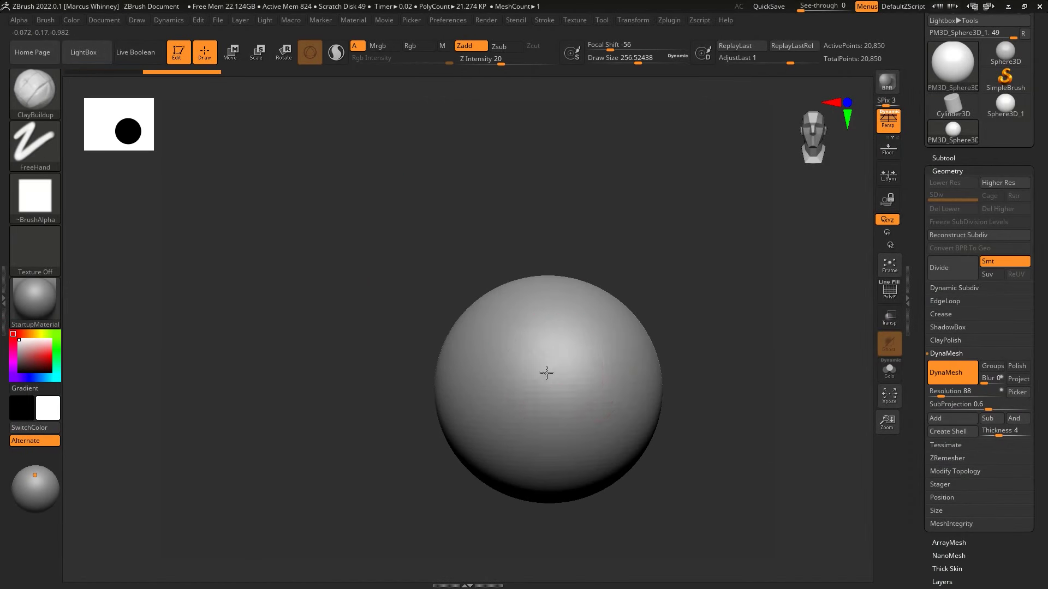
{"action": "left_click_drag", "start_coordinate": [576, 369], "coordinate": [551, 393]}
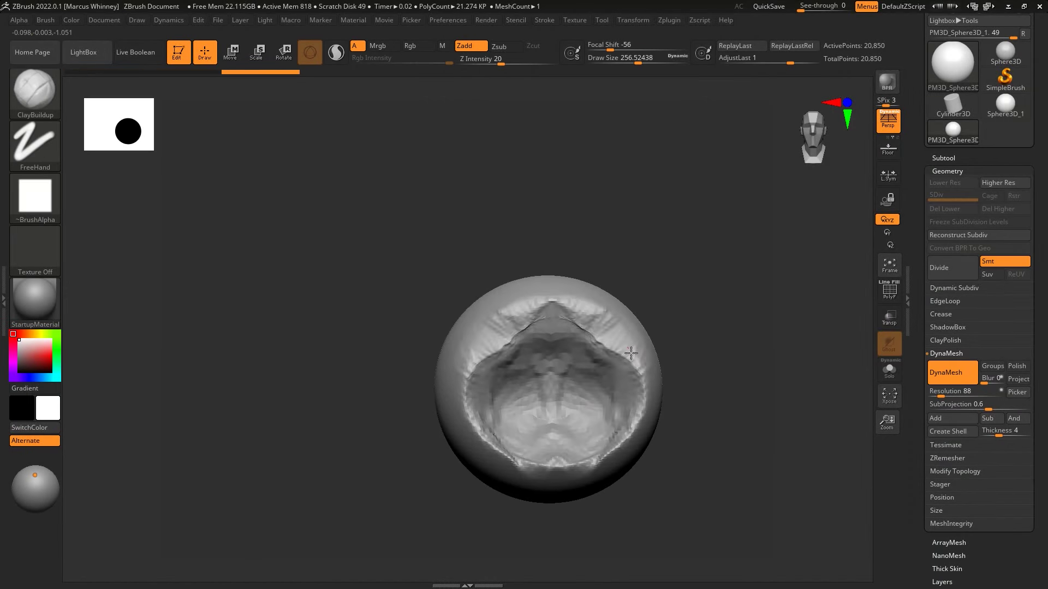
{"action": "left_click_drag", "start_coordinate": [709, 306], "coordinate": [638, 334]}
{"action": "left_click_drag", "start_coordinate": [587, 313], "coordinate": [573, 297]}
{"action": "mouse_move", "coordinate": [710, 273]}
{"action": "left_mouse_down"}
{"action": "mouse_move", "coordinate": [689, 243]}
{"action": "mouse_move", "coordinate": [655, 335]}
{"action": "mouse_move", "coordinate": [569, 342]}
{"action": "mouse_move", "coordinate": [507, 327]}
{"action": "left_mouse_up"}
{"action": "key", "text": "space"}
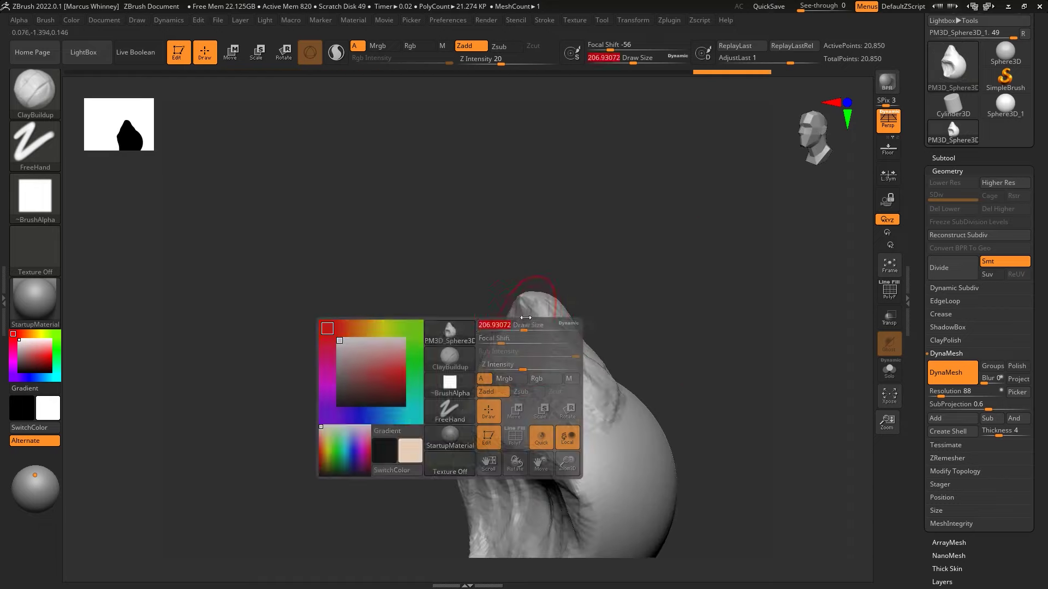
From a front view, pull the lower mesh into two stubby leg lobes
{"action": "left_click_drag", "start_coordinate": [718, 293], "coordinate": [451, 243]}
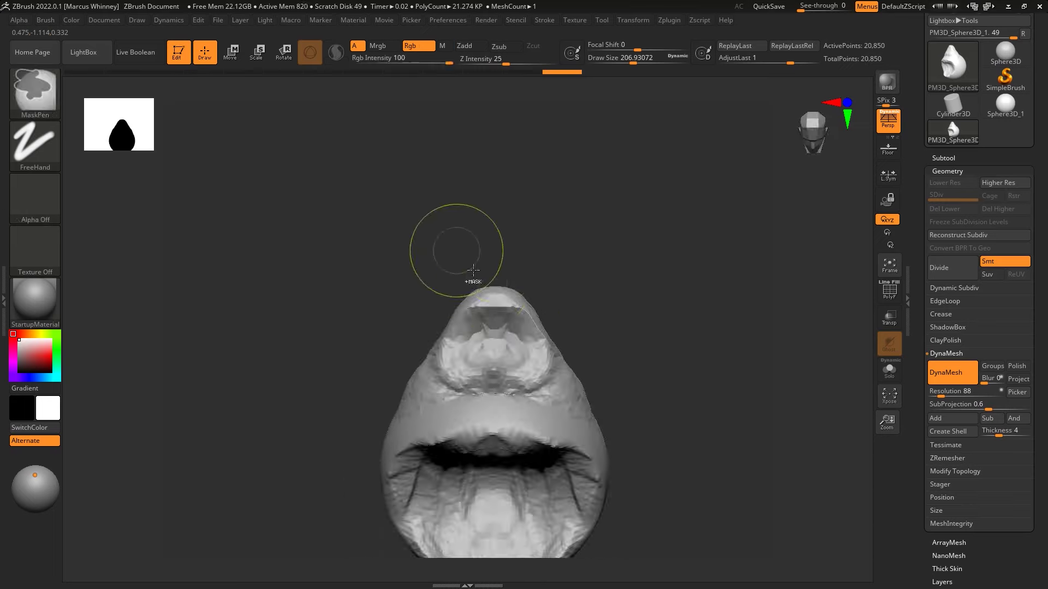
{"action": "mouse_move", "coordinate": [584, 303]}
{"action": "left_mouse_down"}
{"action": "mouse_move", "coordinate": [584, 240]}
{"action": "mouse_move", "coordinate": [546, 271]}
{"action": "mouse_move", "coordinate": [479, 393]}
{"action": "left_mouse_up"}
{"action": "mouse_move", "coordinate": [612, 388]}
{"action": "left_mouse_down"}
{"action": "mouse_move", "coordinate": [704, 365]}
{"action": "mouse_move", "coordinate": [735, 438]}
{"action": "left_mouse_up"}
{"action": "key", "text": "w"}
{"action": "mouse_move", "coordinate": [544, 422]}
{"action": "left_mouse_down"}
{"action": "mouse_move", "coordinate": [676, 545]}
{"action": "mouse_move", "coordinate": [664, 522]}
{"action": "left_mouse_up"}
{"action": "key", "text": "q"}
{"action": "left_click_drag", "start_coordinate": [694, 454], "coordinate": [653, 380]}
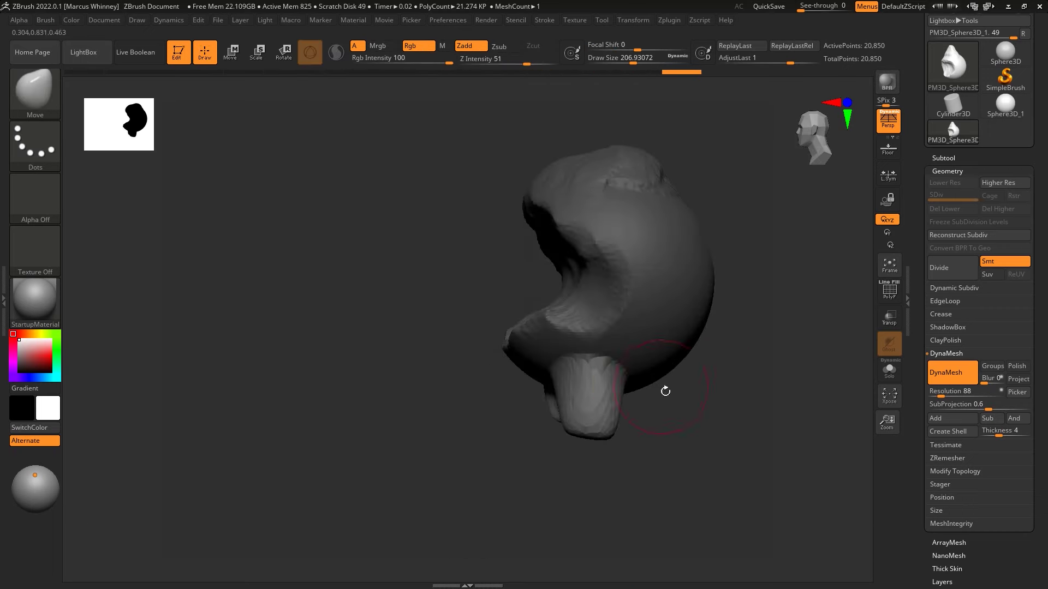
{"action": "mouse_move", "coordinate": [565, 474]}
{"action": "left_mouse_down", "text": "shift"}
{"action": "mouse_move", "coordinate": [583, 421]}
{"action": "mouse_move", "coordinate": [622, 415]}
{"action": "mouse_move", "coordinate": [638, 436]}
{"action": "mouse_move", "coordinate": [616, 476]}
{"action": "left_mouse_up", "text": "shift"}
{"action": "key", "text": "space"}
Pull a long tail out of the body with the SnakeHook brush
{"action": "key", "text": "b"}
{"action": "key", "text": "s"}
{"action": "key", "text": "h"}
{"action": "left_click", "coordinate": [852, 507]}
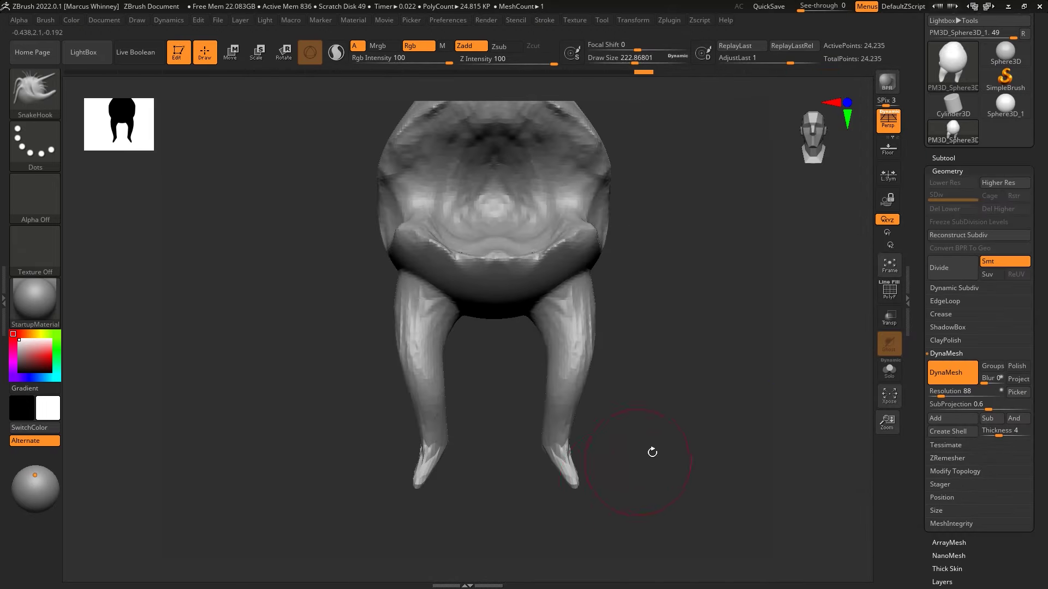
{"action": "left_click_drag", "start_coordinate": [581, 507], "coordinate": [552, 480]}
{"action": "key", "text": "space"}
{"action": "key", "text": "bracketright"}
{"action": "key", "text": "space"}
{"action": "left_click_drag", "start_coordinate": [627, 341], "coordinate": [617, 378]}
{"action": "key", "text": "space"}
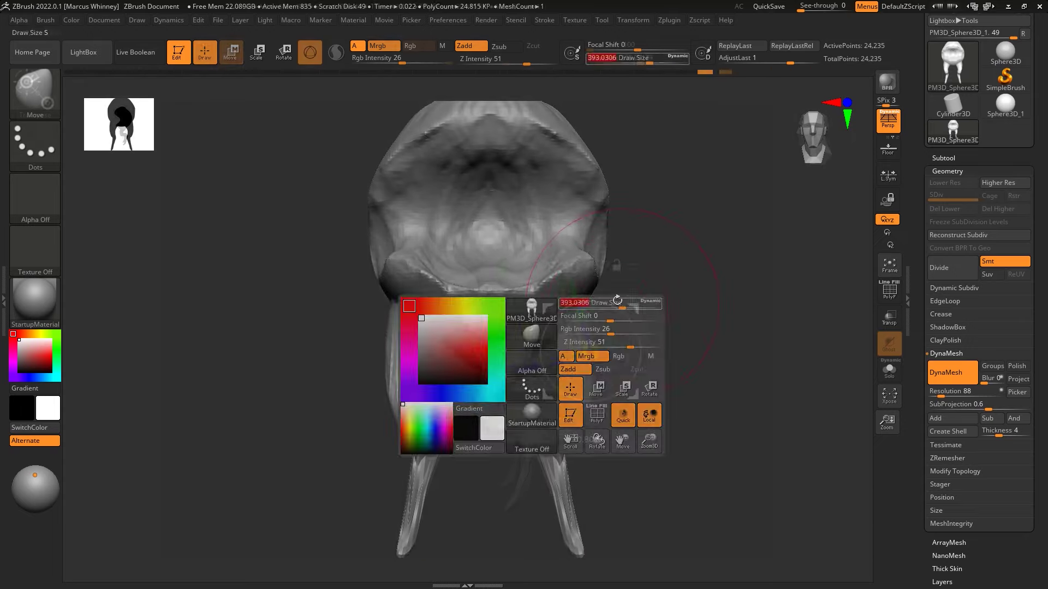
{"action": "key", "text": "space"}
{"action": "left_click_drag", "start_coordinate": [617, 317], "coordinate": [614, 338]}
{"action": "key", "text": "space"}
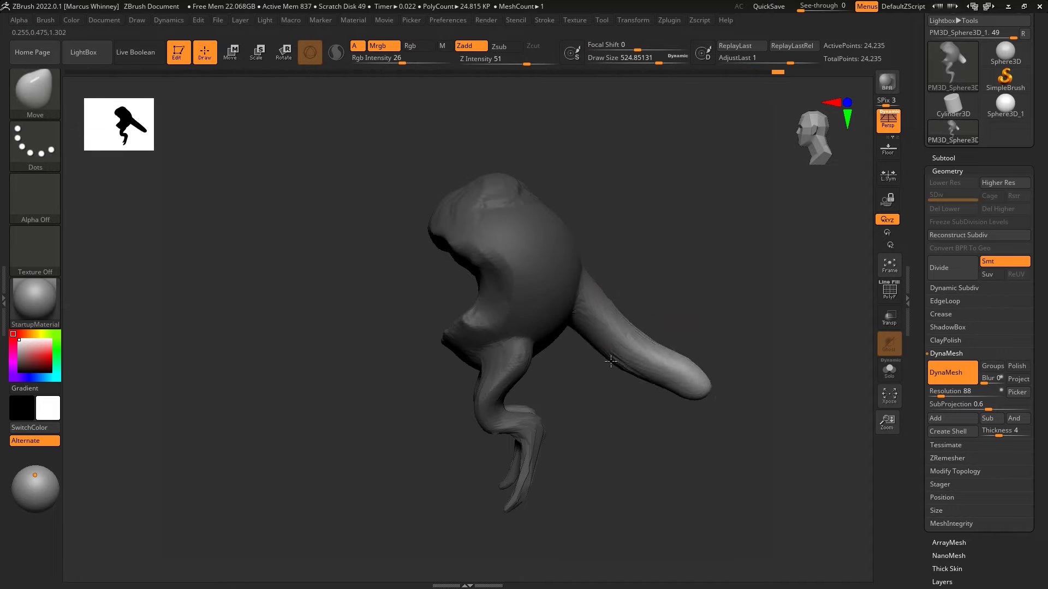
{"action": "right_click_drag", "start_coordinate": [611, 361], "coordinate": [628, 382]}
Pinch sharp creases along the tail with the Pinch brush
{"action": "key", "text": "b"}
{"action": "key", "text": "p"}
{"action": "key", "text": "i"}
{"action": "mouse_move", "coordinate": [600, 317]}
{"action": "left_mouse_down"}
{"action": "mouse_move", "coordinate": [643, 350]}
{"action": "mouse_move", "coordinate": [683, 322]}
{"action": "left_mouse_up"}
{"action": "key", "text": "space"}
{"action": "mouse_move", "coordinate": [695, 440]}
{"action": "left_mouse_down"}
{"action": "mouse_move", "coordinate": [738, 325]}
{"action": "mouse_move", "coordinate": [676, 355]}
{"action": "mouse_move", "coordinate": [687, 260]}
{"action": "mouse_move", "coordinate": [645, 313]}
{"action": "mouse_move", "coordinate": [743, 368]}
{"action": "left_mouse_up"}
{"action": "key", "text": "b"}
{"action": "key", "text": "m"}
{"action": "key", "text": "v"}
Reshape the mouth with ClayBuildup, checking the model from front, back and underside
{"action": "mouse_move", "coordinate": [572, 376]}
{"action": "left_mouse_down"}
{"action": "mouse_move", "coordinate": [666, 273]}
{"action": "mouse_move", "coordinate": [507, 271]}
{"action": "mouse_move", "coordinate": [760, 468]}
{"action": "left_mouse_up"}
{"action": "key", "text": "space"}
{"action": "key", "text": "b"}
{"action": "key", "text": "c"}
{"action": "key", "text": "b"}
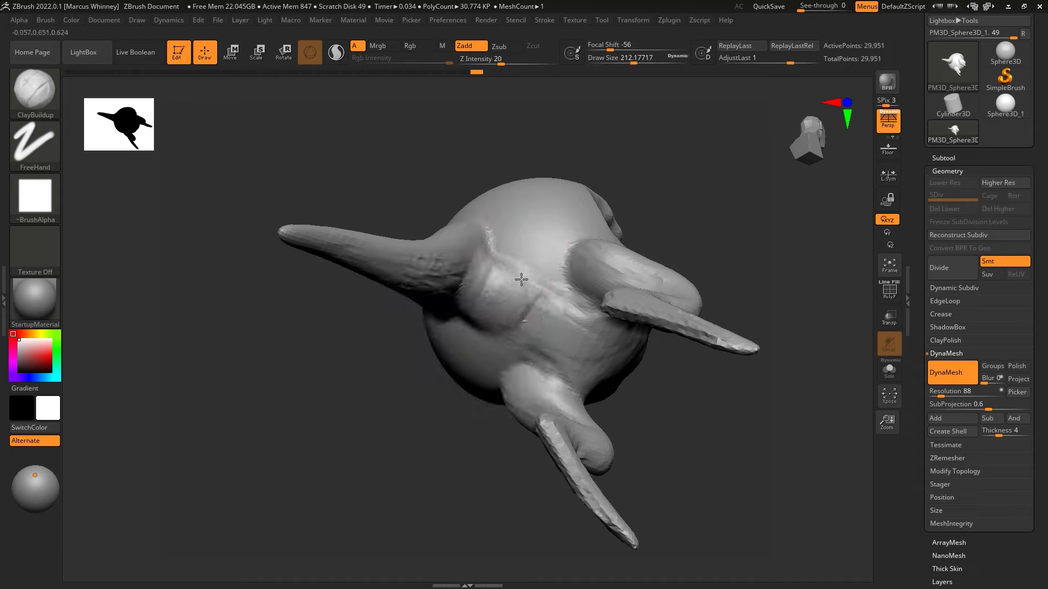
{"action": "mouse_move", "coordinate": [505, 245]}
{"action": "left_mouse_down"}
{"action": "mouse_move", "coordinate": [725, 415]}
{"action": "mouse_move", "coordinate": [623, 346]}
{"action": "left_mouse_up"}
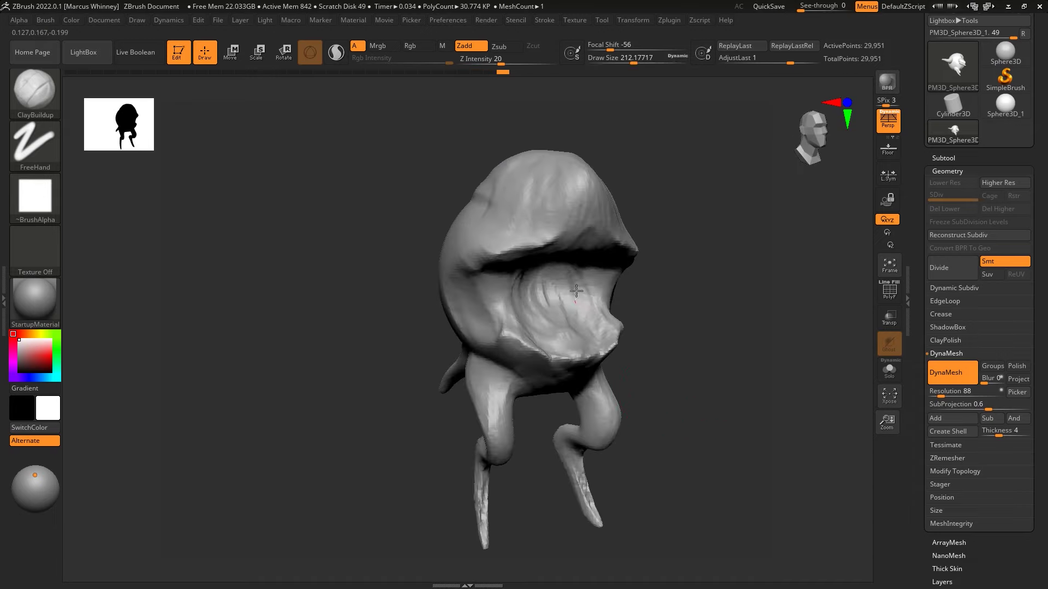
{"action": "mouse_move", "coordinate": [590, 193]}
{"action": "left_mouse_down"}
{"action": "mouse_move", "coordinate": [631, 198]}
{"action": "mouse_move", "coordinate": [612, 247]}
{"action": "left_mouse_up"}
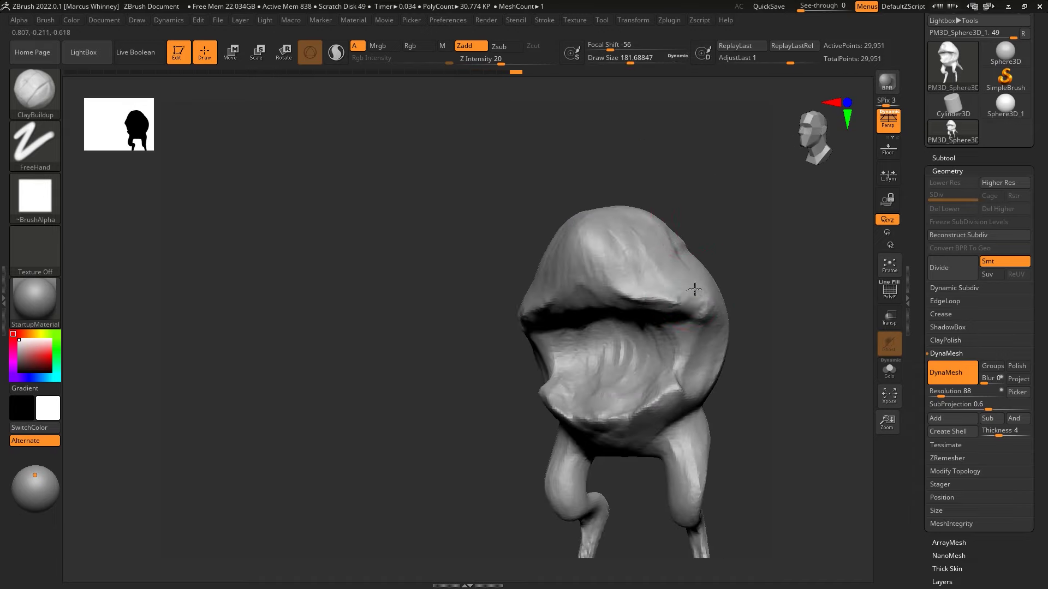
{"action": "left_click_drag", "start_coordinate": [715, 338], "coordinate": [583, 402]}
{"action": "mouse_move", "coordinate": [456, 305]}
{"action": "left_mouse_down"}
{"action": "mouse_move", "coordinate": [494, 180]}
{"action": "mouse_move", "coordinate": [706, 300]}
{"action": "mouse_move", "coordinate": [696, 244]}
{"action": "mouse_move", "coordinate": [499, 332]}
{"action": "mouse_move", "coordinate": [618, 328]}
{"action": "left_mouse_up"}
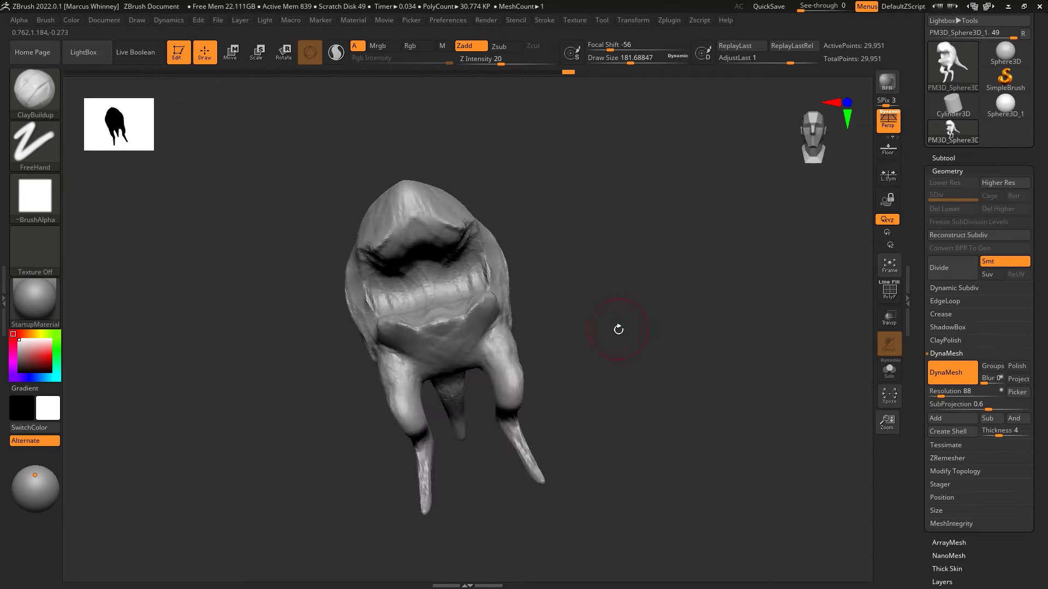
{"action": "mouse_move", "coordinate": [449, 344]}
{"action": "left_mouse_down"}
{"action": "mouse_move", "coordinate": [636, 300]}
{"action": "mouse_move", "coordinate": [649, 344]}
{"action": "mouse_move", "coordinate": [573, 264]}
{"action": "mouse_move", "coordinate": [573, 303]}
{"action": "mouse_move", "coordinate": [685, 243]}
{"action": "mouse_move", "coordinate": [553, 297]}
{"action": "left_mouse_up"}
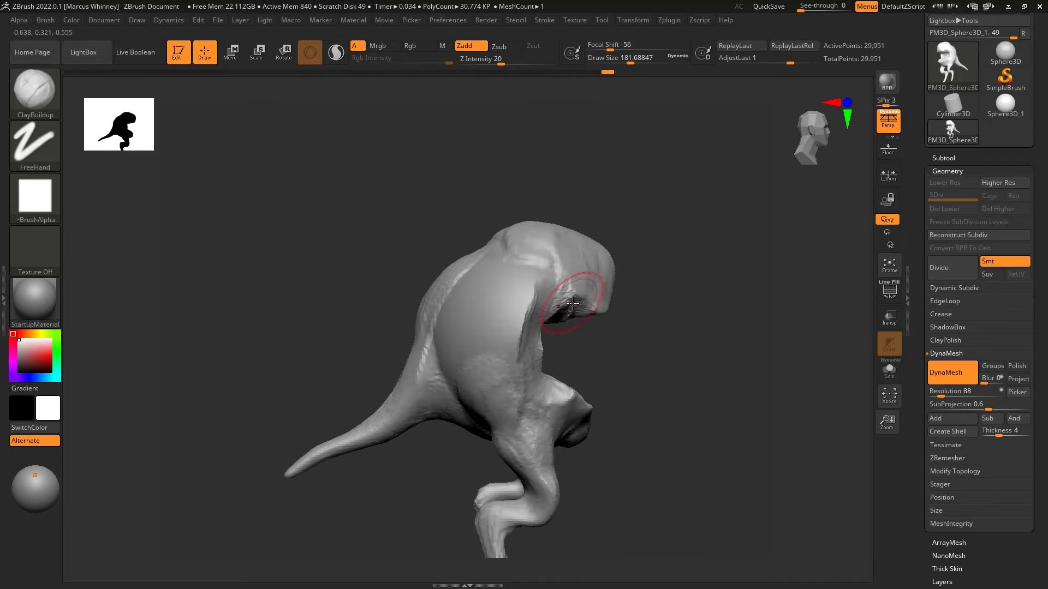
{"action": "key", "text": "b"}
{"action": "key", "text": "m"}
{"action": "key", "text": "v"}
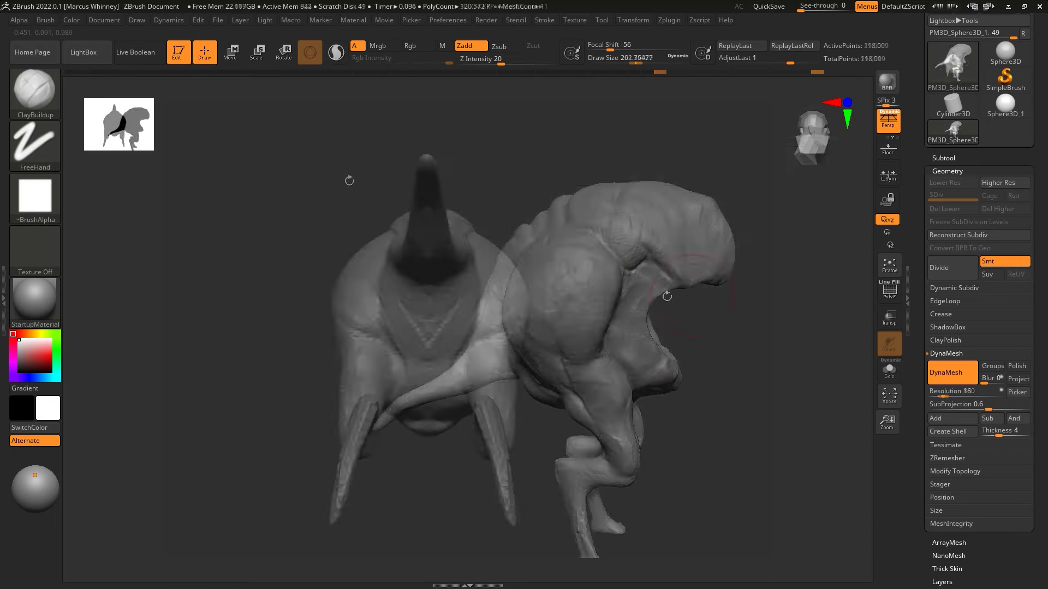
Refine muscular legs, haunches and tail at DynaMesh resolution 160, checking all sides
{"action": "left_click_drag", "start_coordinate": [584, 255], "coordinate": [697, 135]}
{"action": "mouse_move", "coordinate": [557, 320]}
{"action": "left_mouse_down"}
{"action": "mouse_move", "coordinate": [591, 169]}
{"action": "mouse_move", "coordinate": [673, 239]}
{"action": "mouse_move", "coordinate": [512, 251]}
{"action": "left_mouse_up"}
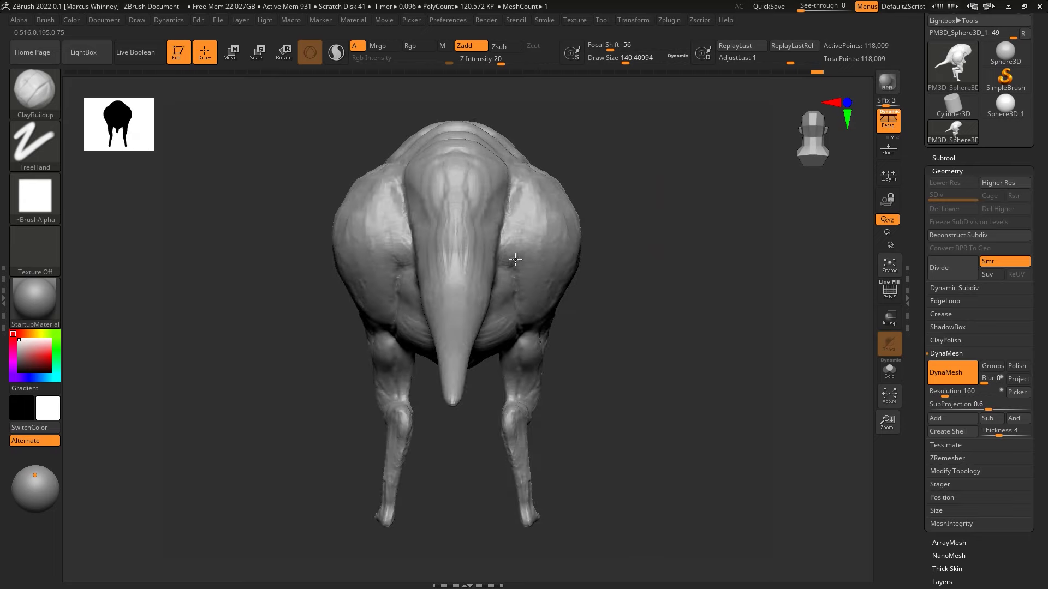
{"action": "mouse_move", "coordinate": [681, 185]}
{"action": "left_mouse_down"}
{"action": "mouse_move", "coordinate": [738, 334]}
{"action": "mouse_move", "coordinate": [534, 235]}
{"action": "mouse_move", "coordinate": [486, 247]}
{"action": "mouse_move", "coordinate": [656, 201]}
{"action": "mouse_move", "coordinate": [524, 205]}
{"action": "mouse_move", "coordinate": [581, 251]}
{"action": "left_mouse_up"}
{"action": "mouse_move", "coordinate": [711, 264]}
{"action": "left_mouse_down"}
{"action": "mouse_move", "coordinate": [542, 287]}
{"action": "mouse_move", "coordinate": [702, 217]}
{"action": "mouse_move", "coordinate": [666, 134]}
{"action": "mouse_move", "coordinate": [739, 274]}
{"action": "left_mouse_up"}
{"action": "key", "text": "space"}
{"action": "mouse_move", "coordinate": [601, 245]}
{"action": "left_mouse_down"}
{"action": "mouse_move", "coordinate": [625, 213]}
{"action": "mouse_move", "coordinate": [687, 257]}
{"action": "mouse_move", "coordinate": [767, 222]}
{"action": "mouse_move", "coordinate": [683, 272]}
{"action": "mouse_move", "coordinate": [519, 267]}
{"action": "left_mouse_up"}
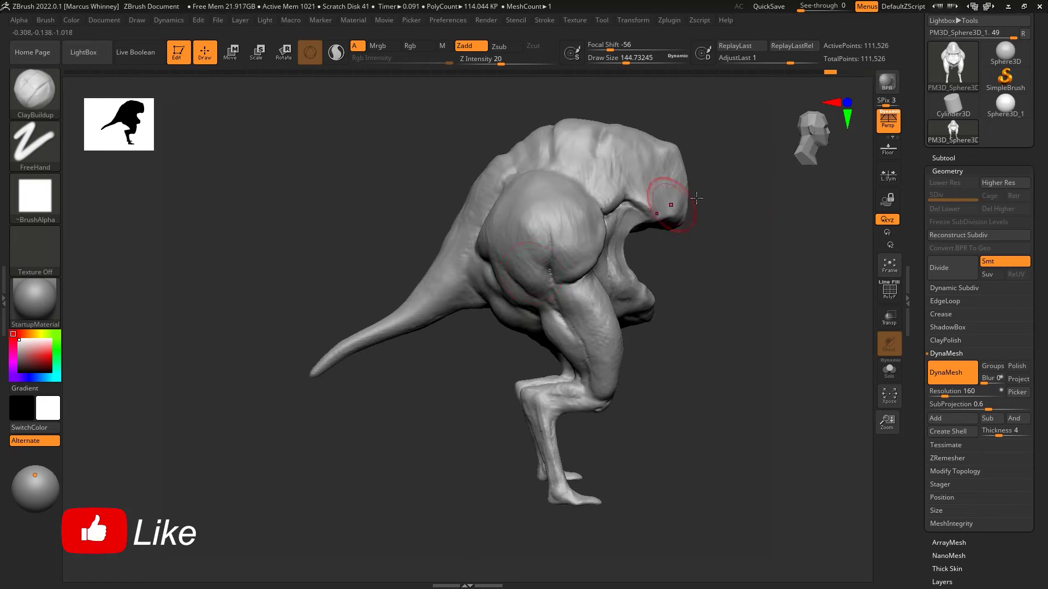
{"action": "mouse_move", "coordinate": [697, 197]}
{"action": "left_mouse_down"}
{"action": "mouse_move", "coordinate": [457, 276]}
{"action": "mouse_move", "coordinate": [713, 146]}
{"action": "mouse_move", "coordinate": [735, 198]}
{"action": "mouse_move", "coordinate": [685, 171]}
{"action": "mouse_move", "coordinate": [647, 185]}
{"action": "mouse_move", "coordinate": [677, 180]}
{"action": "left_mouse_up"}
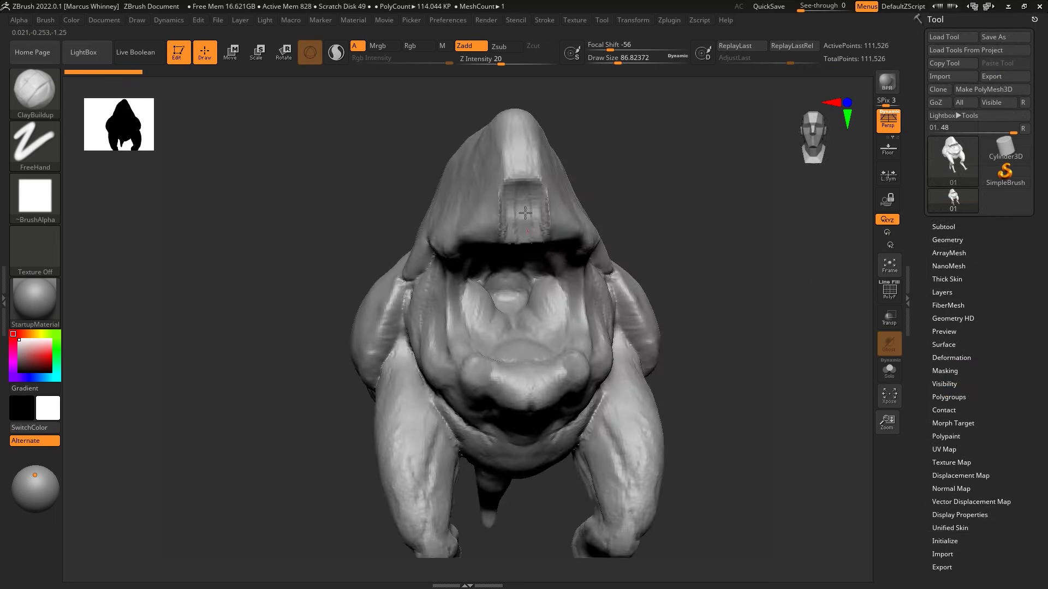
Look down on the head and adjust its shape with the Move brush
{"action": "right_click_drag", "start_coordinate": [525, 212], "coordinate": [510, 178]}
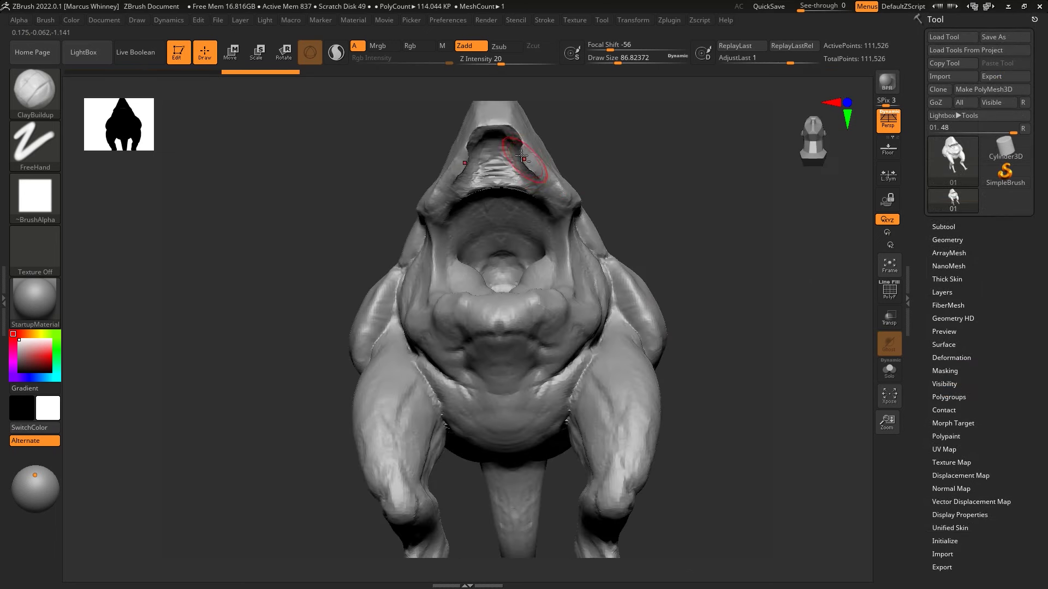
{"action": "mouse_move", "coordinate": [574, 166]}
{"action": "right_mouse_down"}
{"action": "mouse_move", "coordinate": [652, 273]}
{"action": "mouse_move", "coordinate": [513, 308]}
{"action": "mouse_move", "coordinate": [563, 210]}
{"action": "mouse_move", "coordinate": [676, 292]}
{"action": "mouse_move", "coordinate": [600, 261]}
{"action": "mouse_move", "coordinate": [648, 248]}
{"action": "mouse_move", "coordinate": [545, 273]}
{"action": "right_mouse_up"}
{"action": "key", "text": "b"}
{"action": "key", "text": "m"}
{"action": "key", "text": "v"}
{"action": "mouse_move", "coordinate": [530, 218]}
{"action": "right_mouse_down"}
{"action": "mouse_move", "coordinate": [568, 262]}
{"action": "mouse_move", "coordinate": [597, 327]}
{"action": "right_mouse_up"}
{"action": "mouse_move", "coordinate": [554, 363]}
{"action": "right_mouse_down"}
{"action": "mouse_move", "coordinate": [532, 345]}
{"action": "mouse_move", "coordinate": [491, 347]}
{"action": "right_mouse_up"}
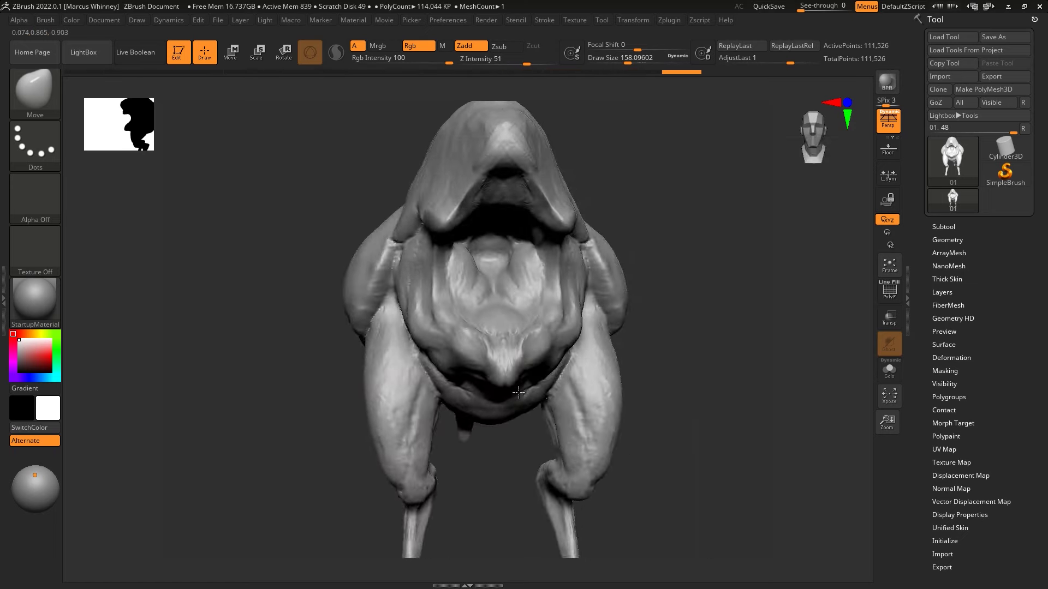
Build up clay ridges on the creature's chest with ClayBuildup
{"action": "key", "text": "b"}
{"action": "key", "text": "c"}
{"action": "key", "text": "b"}
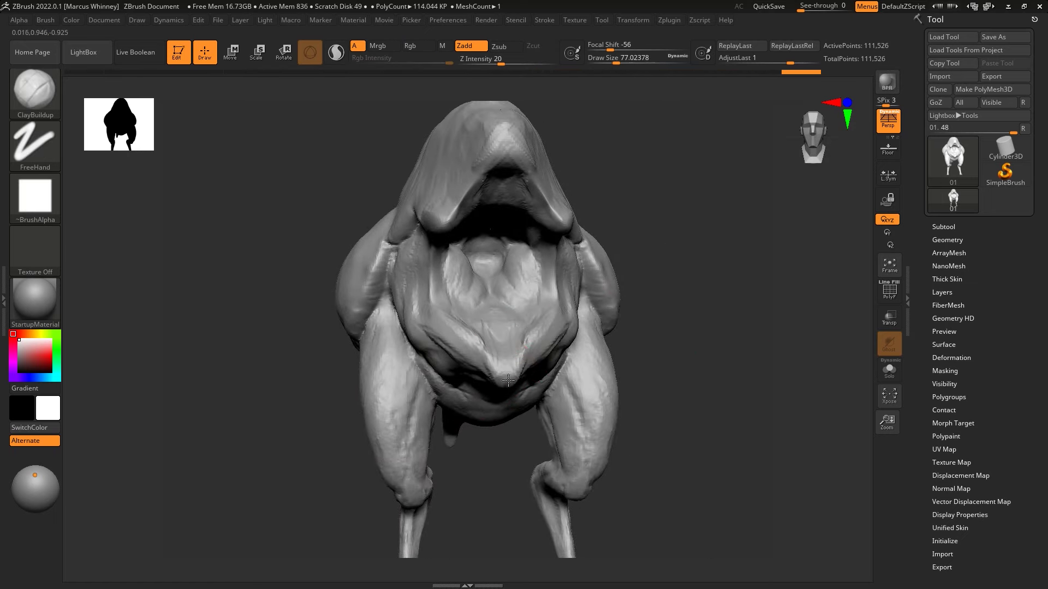
{"action": "right_click_drag", "start_coordinate": [556, 282], "coordinate": [573, 290]}
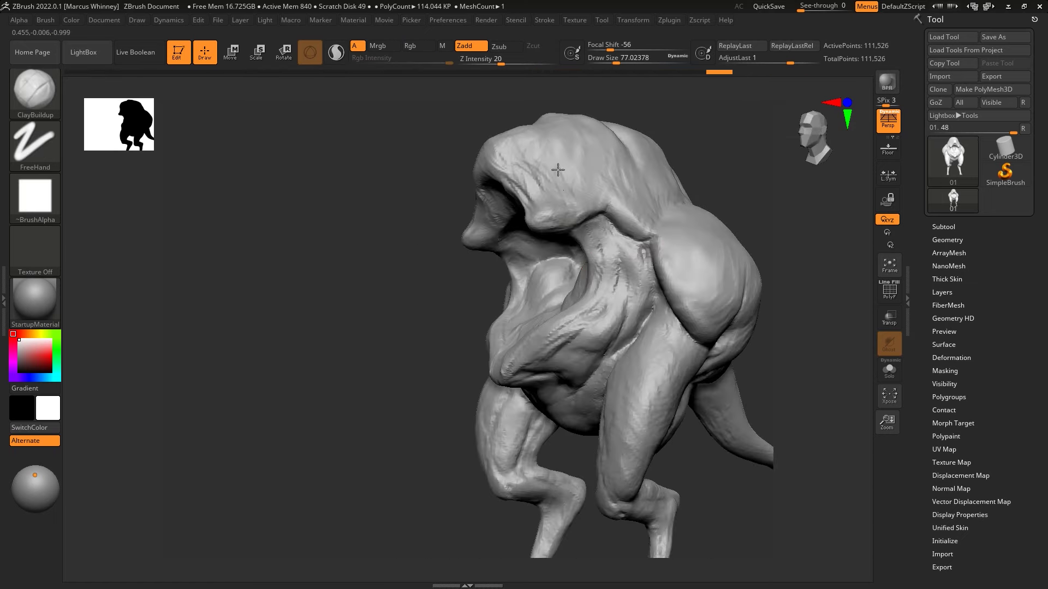
{"action": "right_click_drag", "start_coordinate": [514, 150], "coordinate": [498, 215]}
{"action": "mouse_move", "coordinate": [660, 210]}
{"action": "right_mouse_down"}
{"action": "mouse_move", "coordinate": [620, 227]}
{"action": "mouse_move", "coordinate": [591, 285]}
{"action": "right_mouse_up"}
{"action": "mouse_move", "coordinate": [646, 181]}
{"action": "right_mouse_down"}
{"action": "mouse_move", "coordinate": [662, 171]}
{"action": "mouse_move", "coordinate": [673, 215]}
{"action": "mouse_move", "coordinate": [507, 205]}
{"action": "right_mouse_up"}
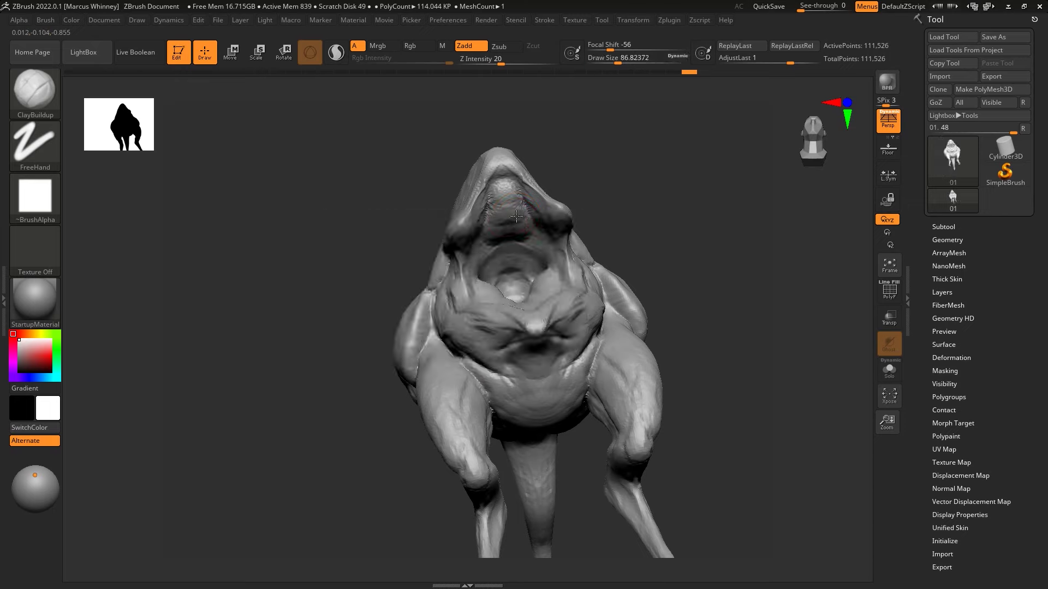
{"action": "mouse_move", "coordinate": [514, 199]}
{"action": "right_mouse_down"}
{"action": "mouse_move", "coordinate": [551, 240]}
{"action": "mouse_move", "coordinate": [535, 279]}
{"action": "right_mouse_up"}
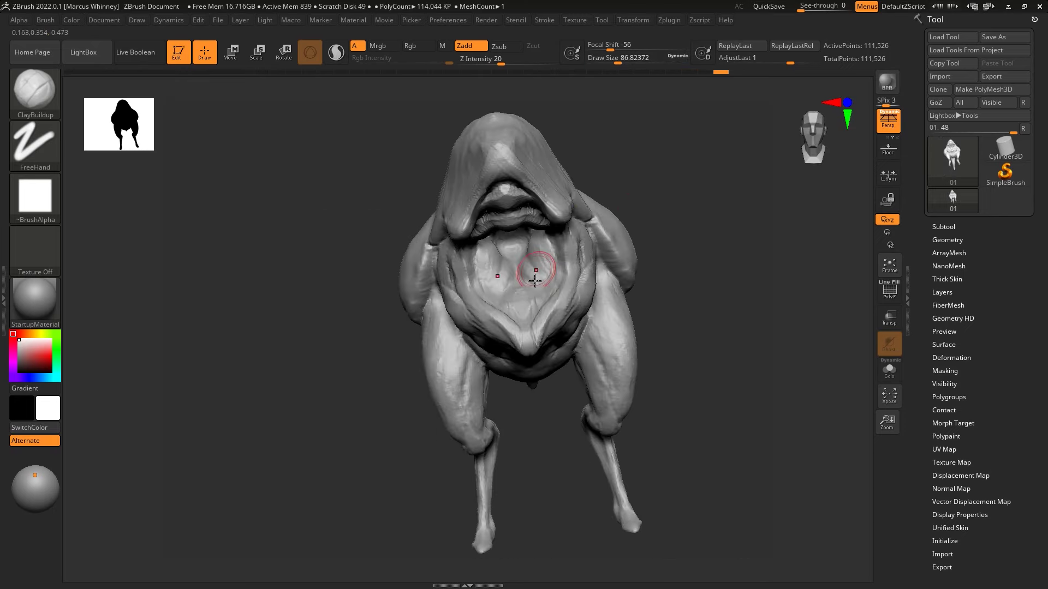
{"action": "left_click_drag", "start_coordinate": [545, 293], "coordinate": [545, 296]}
{"action": "mouse_move", "coordinate": [531, 269]}
{"action": "right_mouse_down"}
{"action": "mouse_move", "coordinate": [645, 145]}
{"action": "mouse_move", "coordinate": [677, 158]}
{"action": "mouse_move", "coordinate": [449, 254]}
{"action": "right_mouse_up"}
{"action": "key", "text": "b"}
{"action": "key", "text": "m"}
{"action": "key", "text": "v"}
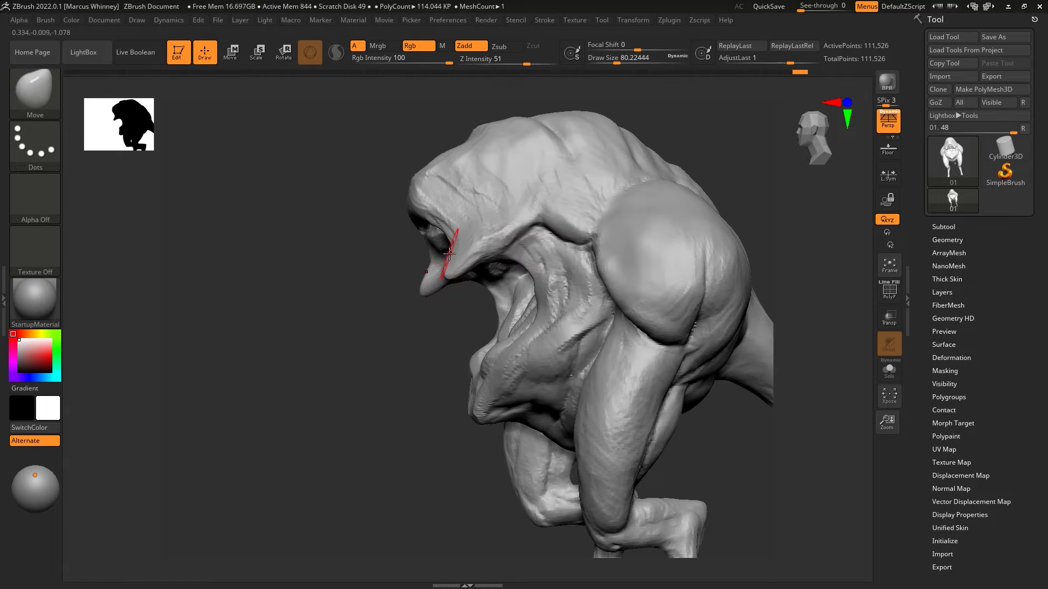
{"action": "key", "text": "b"}
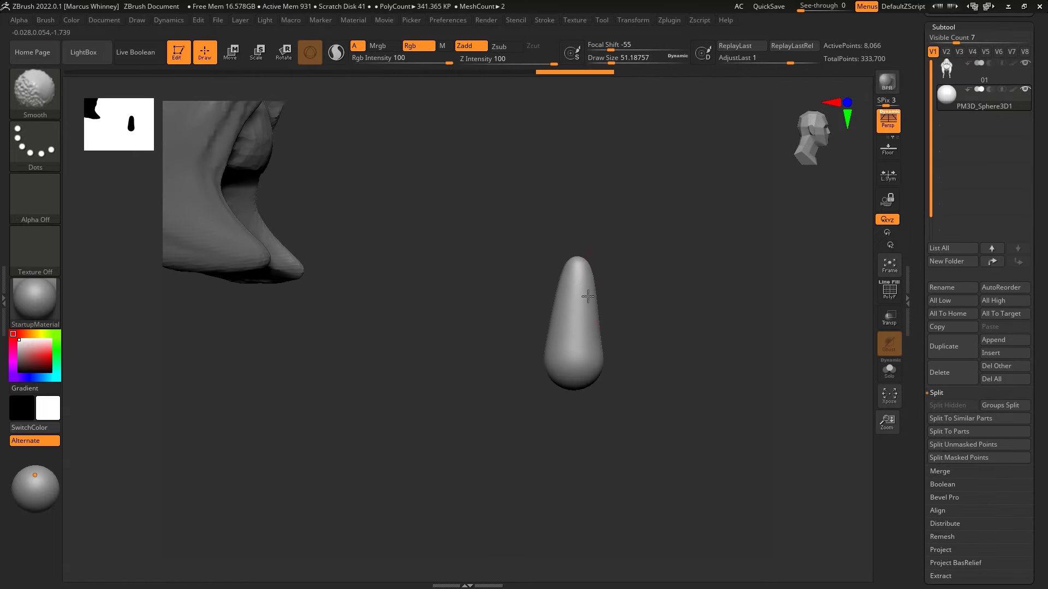
Sharpen the tip and widen the base of the tapered sphere into a tooth
{"action": "key", "text": "space"}
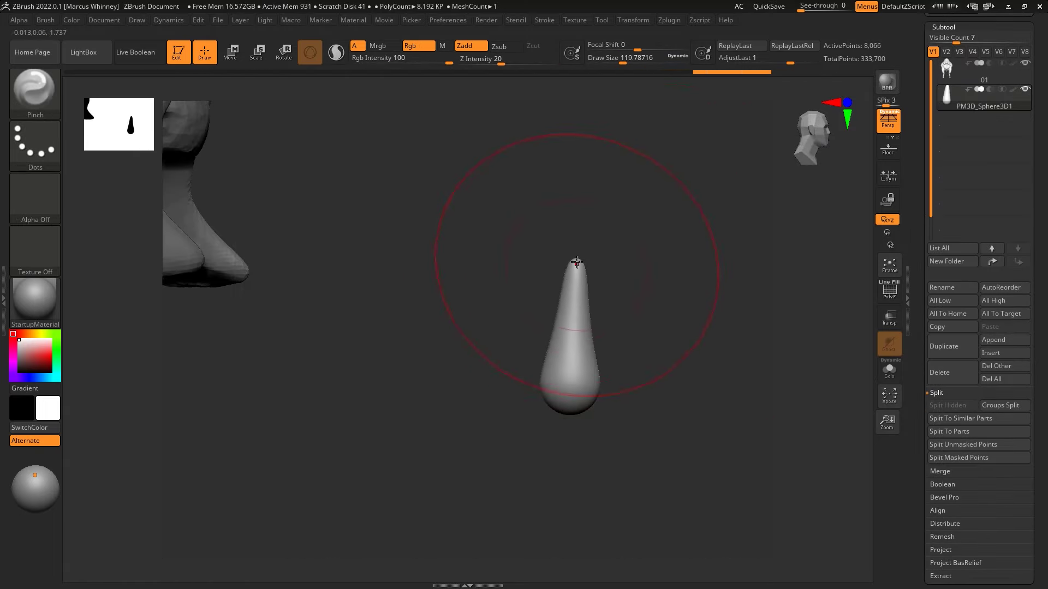
{"action": "key", "text": "bracketleft"}
{"action": "mouse_move", "coordinate": [576, 311]}
{"action": "left_mouse_down"}
{"action": "mouse_move", "coordinate": [596, 300]}
{"action": "mouse_move", "coordinate": [629, 329]}
{"action": "left_mouse_up"}
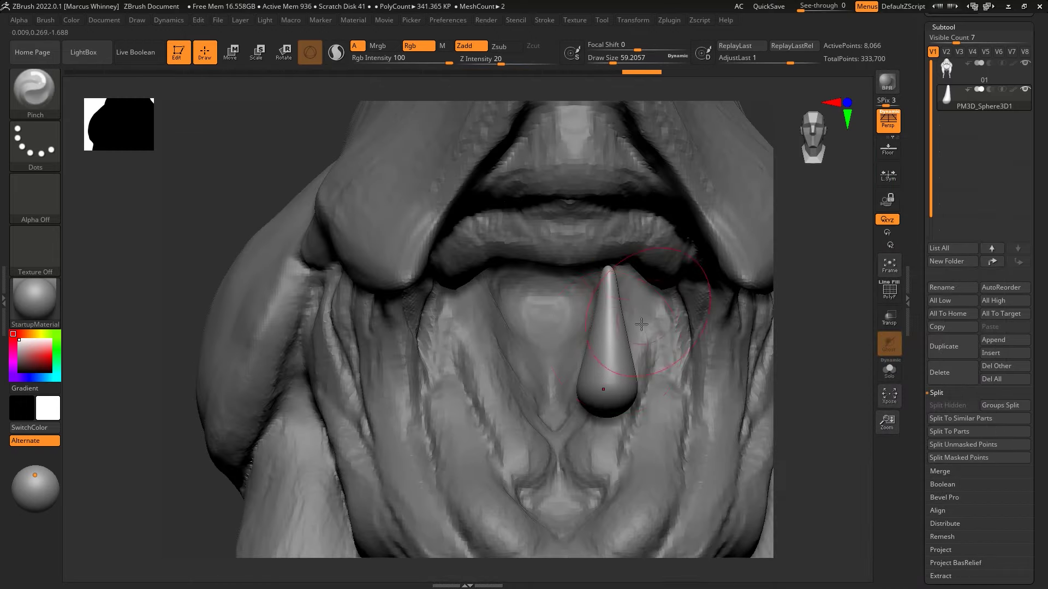
{"action": "left_click_drag", "start_coordinate": [580, 400], "coordinate": [683, 325]}
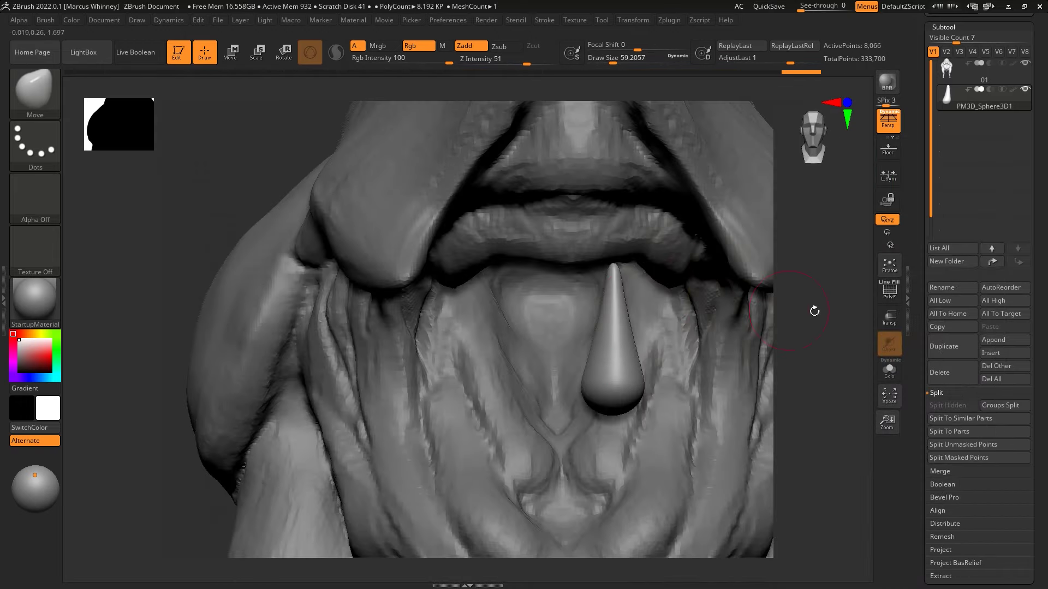
{"action": "key", "text": "space"}
{"action": "key", "text": "bracketleft"}
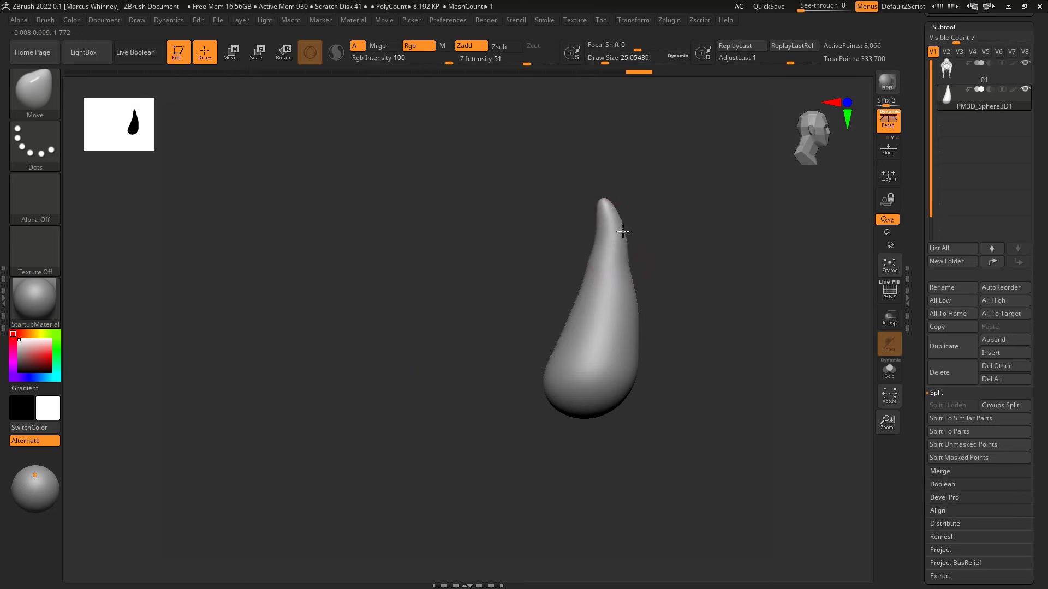
Bring up the tooth's Geometry settings, including the ZRemesher options
{"action": "left_click_drag", "start_coordinate": [762, 290], "coordinate": [729, 320]}
{"action": "left_click", "coordinate": [949, 183]}
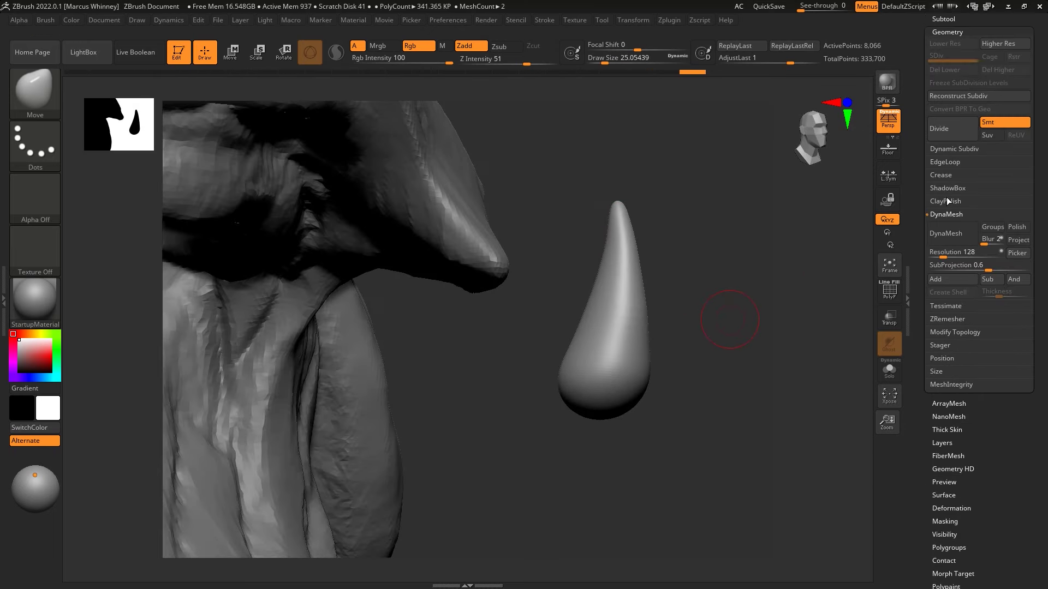
{"action": "left_click", "coordinate": [948, 319]}
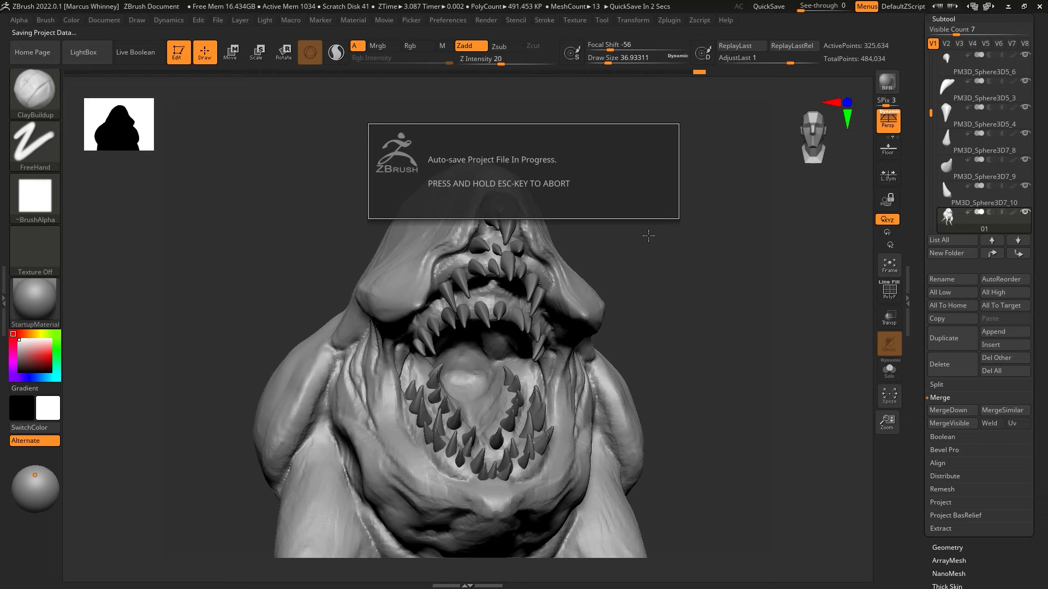
Reshape the upper jaw around the teeth with TrimDynamic and Move
{"action": "mouse_move", "coordinate": [648, 235]}
{"action": "left_mouse_down"}
{"action": "mouse_move", "coordinate": [506, 281]}
{"action": "mouse_move", "coordinate": [603, 219]}
{"action": "mouse_move", "coordinate": [526, 262]}
{"action": "mouse_move", "coordinate": [682, 218]}
{"action": "mouse_move", "coordinate": [497, 208]}
{"action": "mouse_move", "coordinate": [615, 165]}
{"action": "mouse_move", "coordinate": [624, 187]}
{"action": "mouse_move", "coordinate": [597, 204]}
{"action": "left_mouse_up"}
{"action": "mouse_move", "coordinate": [452, 277]}
{"action": "left_mouse_down"}
{"action": "mouse_move", "coordinate": [592, 152]}
{"action": "mouse_move", "coordinate": [807, 285]}
{"action": "mouse_move", "coordinate": [726, 333]}
{"action": "mouse_move", "coordinate": [709, 290]}
{"action": "left_mouse_up"}
{"action": "key", "text": "b"}
{"action": "key", "text": "t"}
{"action": "key", "text": "d"}
{"action": "left_click_drag", "start_coordinate": [544, 191], "coordinate": [653, 239]}
{"action": "key", "text": "b"}
{"action": "key", "text": "m"}
{"action": "key", "text": "v"}
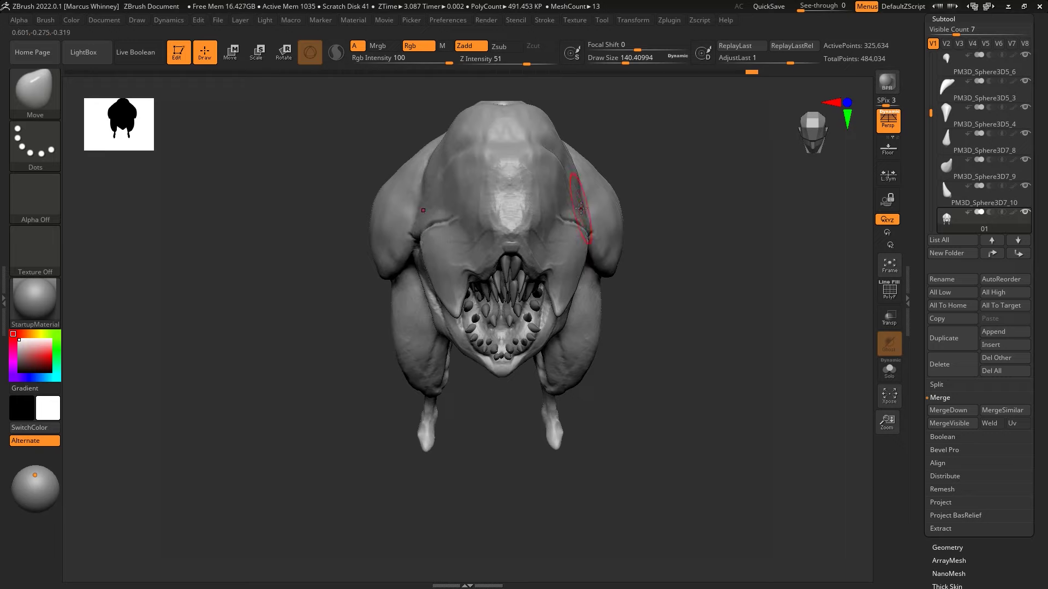
{"action": "key", "text": "space"}
{"action": "mouse_move", "coordinate": [570, 272]}
{"action": "left_mouse_down"}
{"action": "mouse_move", "coordinate": [662, 187]}
{"action": "mouse_move", "coordinate": [613, 199]}
{"action": "mouse_move", "coordinate": [683, 228]}
{"action": "mouse_move", "coordinate": [633, 180]}
{"action": "mouse_move", "coordinate": [631, 109]}
{"action": "left_mouse_up"}
Build a thick hood-like ridge over the jaws with ClayBuildup and Standard
{"action": "key", "text": "b"}
{"action": "key", "text": "c"}
{"action": "key", "text": "b"}
{"action": "key", "text": "space"}
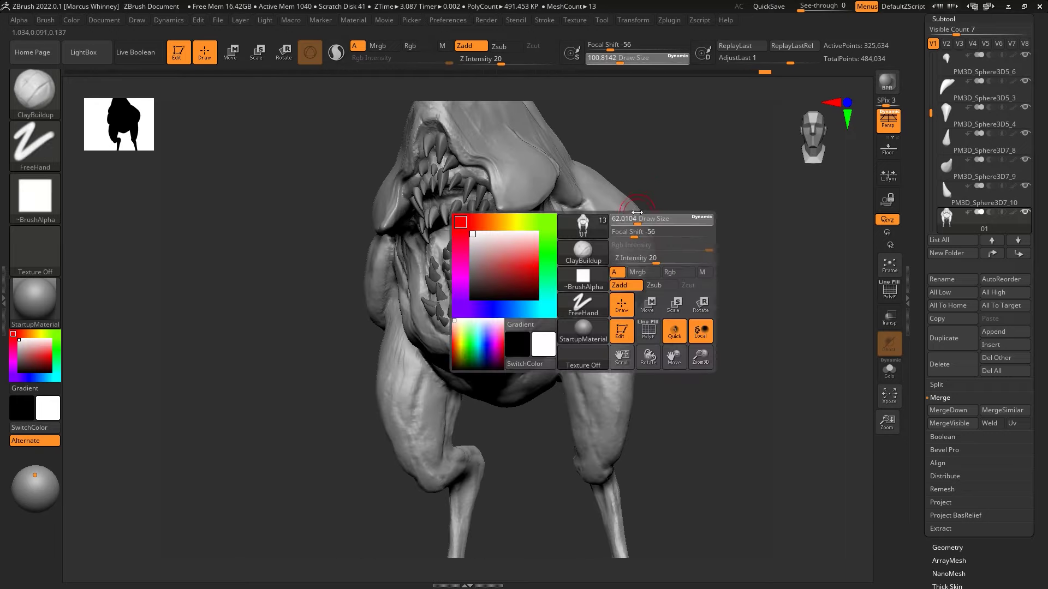
{"action": "mouse_move", "coordinate": [533, 294]}
{"action": "left_mouse_down"}
{"action": "mouse_move", "coordinate": [673, 241]}
{"action": "mouse_move", "coordinate": [643, 316]}
{"action": "mouse_move", "coordinate": [591, 331]}
{"action": "left_mouse_up"}
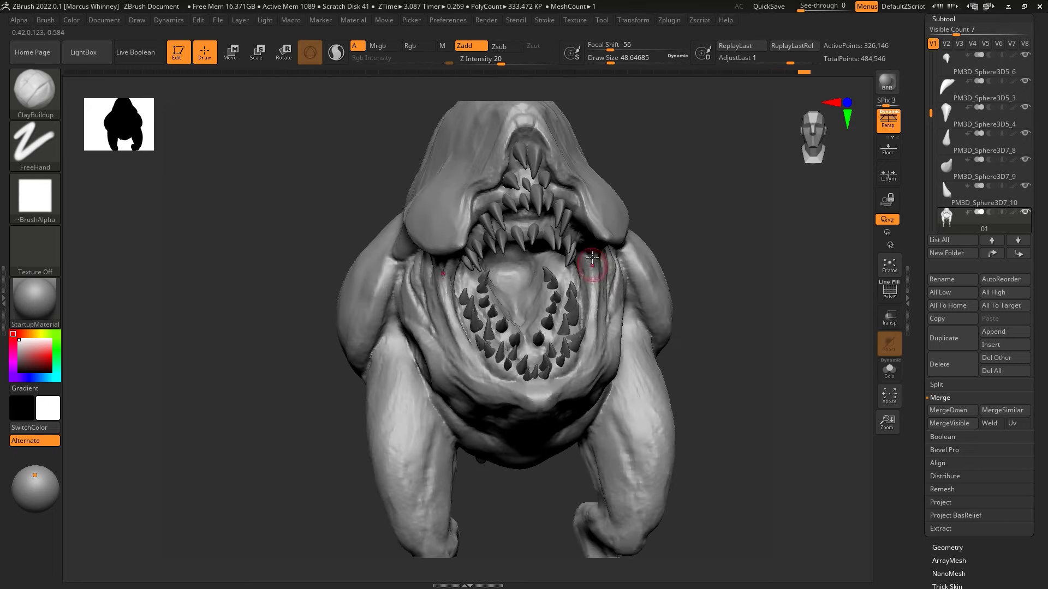
{"action": "key", "text": "b"}
{"action": "key", "text": "s"}
{"action": "key", "text": "t"}
{"action": "mouse_move", "coordinate": [592, 259]}
{"action": "left_mouse_down"}
{"action": "mouse_move", "coordinate": [678, 234]}
{"action": "mouse_move", "coordinate": [588, 262]}
{"action": "mouse_move", "coordinate": [500, 315]}
{"action": "mouse_move", "coordinate": [626, 205]}
{"action": "mouse_move", "coordinate": [544, 248]}
{"action": "left_mouse_up"}
{"action": "left_click_drag", "start_coordinate": [687, 233], "coordinate": [650, 278]}
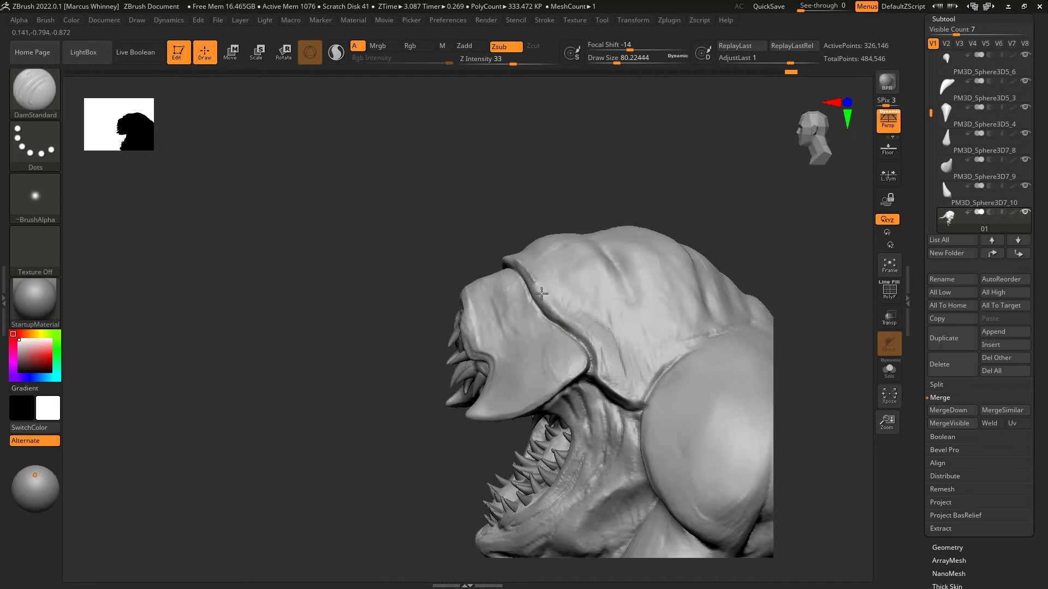
Enlarge the brush and add ClayBuildup mass along the body to form a long tail
{"action": "mouse_move", "coordinate": [682, 273]}
{"action": "left_mouse_down"}
{"action": "mouse_move", "coordinate": [723, 246]}
{"action": "mouse_move", "coordinate": [620, 203]}
{"action": "mouse_move", "coordinate": [708, 182]}
{"action": "mouse_move", "coordinate": [708, 194]}
{"action": "mouse_move", "coordinate": [570, 256]}
{"action": "left_mouse_up"}
{"action": "key", "text": "space"}
{"action": "left_click_drag", "start_coordinate": [563, 256], "coordinate": [570, 256]}
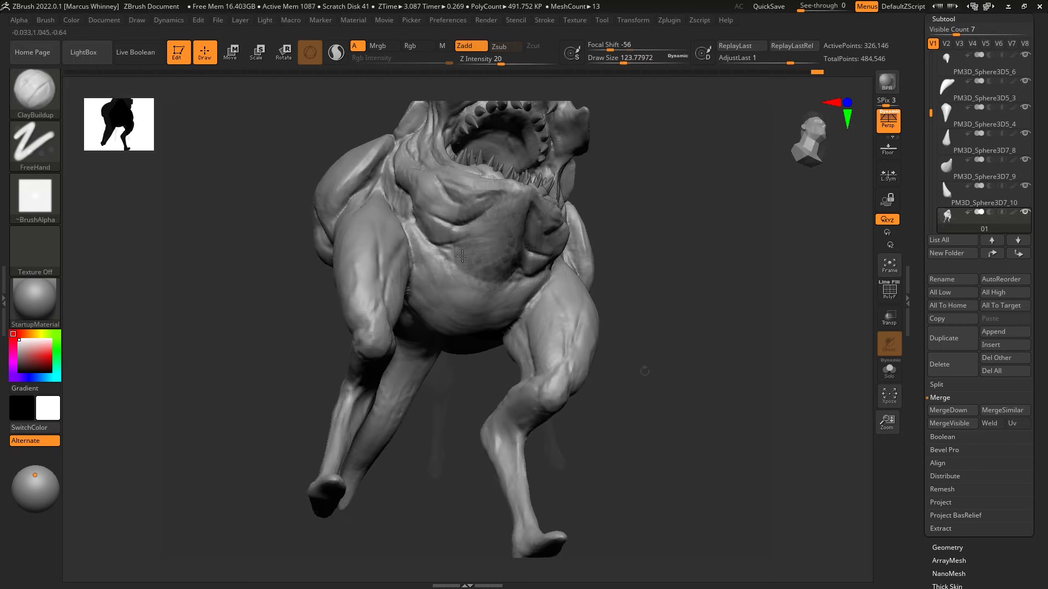
{"action": "mouse_move", "coordinate": [678, 206]}
{"action": "left_mouse_down"}
{"action": "mouse_move", "coordinate": [704, 207]}
{"action": "mouse_move", "coordinate": [677, 213]}
{"action": "left_mouse_up"}
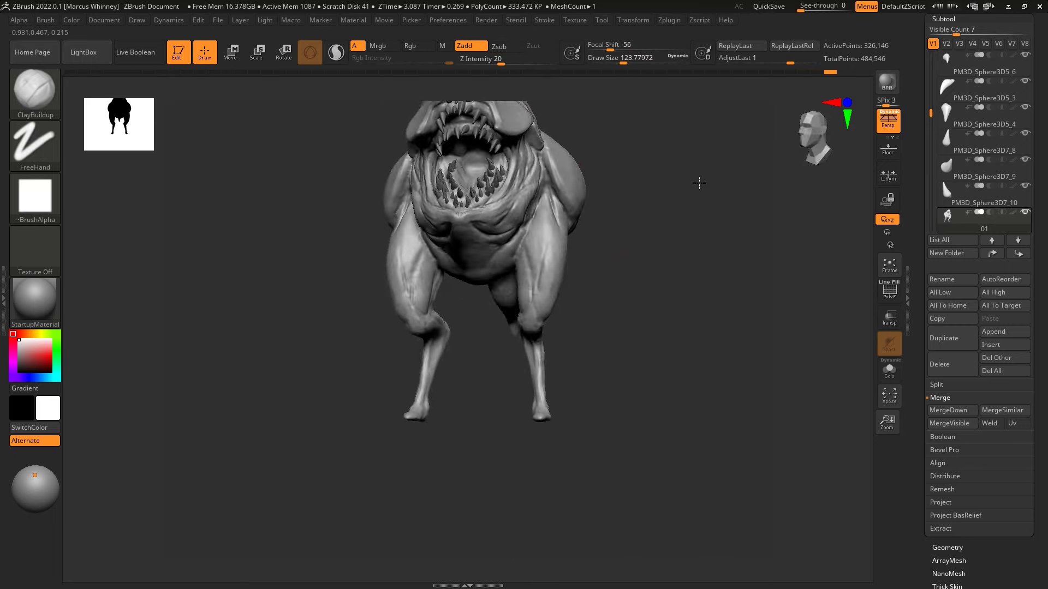
{"action": "mouse_move", "coordinate": [488, 238]}
{"action": "left_mouse_down"}
{"action": "mouse_move", "coordinate": [511, 337]}
{"action": "mouse_move", "coordinate": [510, 315]}
{"action": "left_mouse_up"}
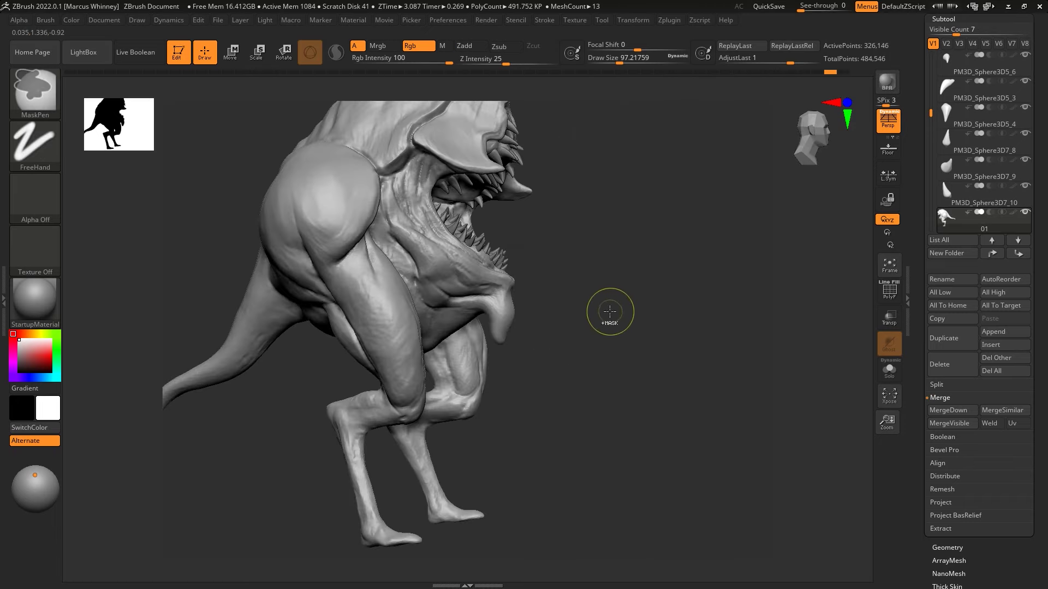
{"action": "key", "text": "b"}
{"action": "key", "text": "c"}
{"action": "key", "text": "b"}
{"action": "left_click_drag", "start_coordinate": [611, 284], "coordinate": [521, 315]}
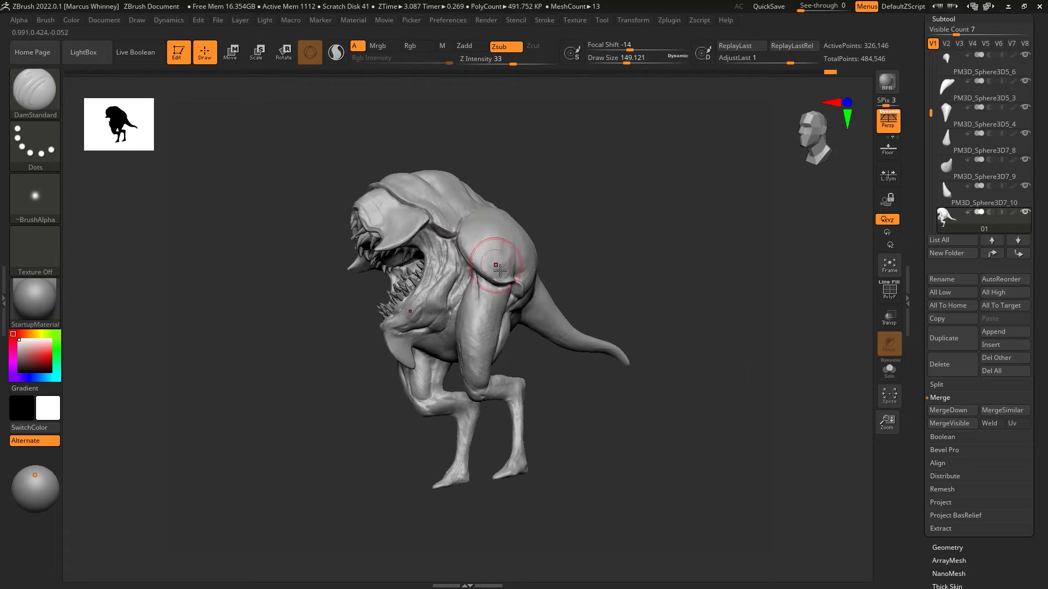
{"action": "mouse_move", "coordinate": [573, 234]}
{"action": "left_mouse_down"}
{"action": "mouse_move", "coordinate": [676, 197]}
{"action": "mouse_move", "coordinate": [644, 157]}
{"action": "left_mouse_up"}
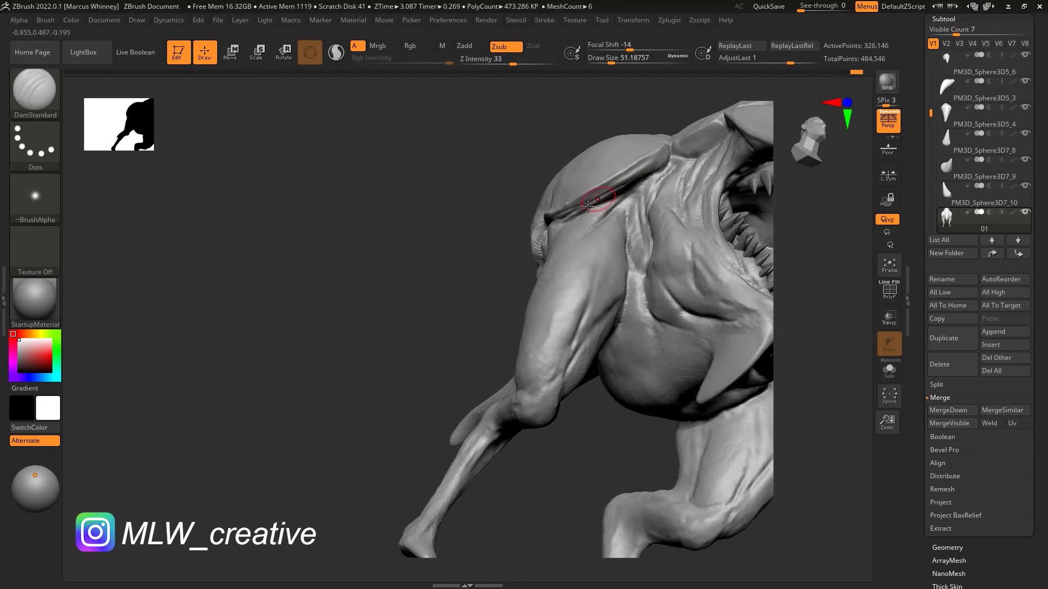
{"action": "mouse_move", "coordinate": [456, 234]}
{"action": "left_mouse_down"}
{"action": "mouse_move", "coordinate": [673, 159]}
{"action": "mouse_move", "coordinate": [756, 258]}
{"action": "left_mouse_up"}
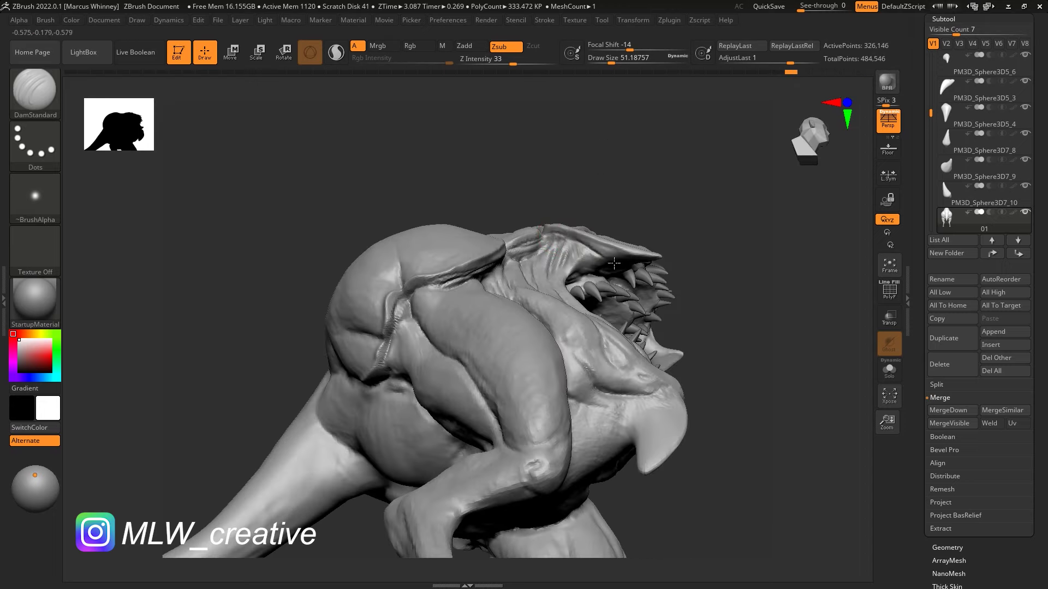
Enlarge the brush to about 115 and keep building up the back with ClayBuildup
{"action": "key", "text": "space"}
{"action": "mouse_move", "coordinate": [757, 257]}
{"action": "left_mouse_down"}
{"action": "mouse_move", "coordinate": [782, 239]}
{"action": "mouse_move", "coordinate": [760, 265]}
{"action": "mouse_move", "coordinate": [786, 256]}
{"action": "mouse_move", "coordinate": [697, 304]}
{"action": "mouse_move", "coordinate": [592, 280]}
{"action": "left_mouse_up"}
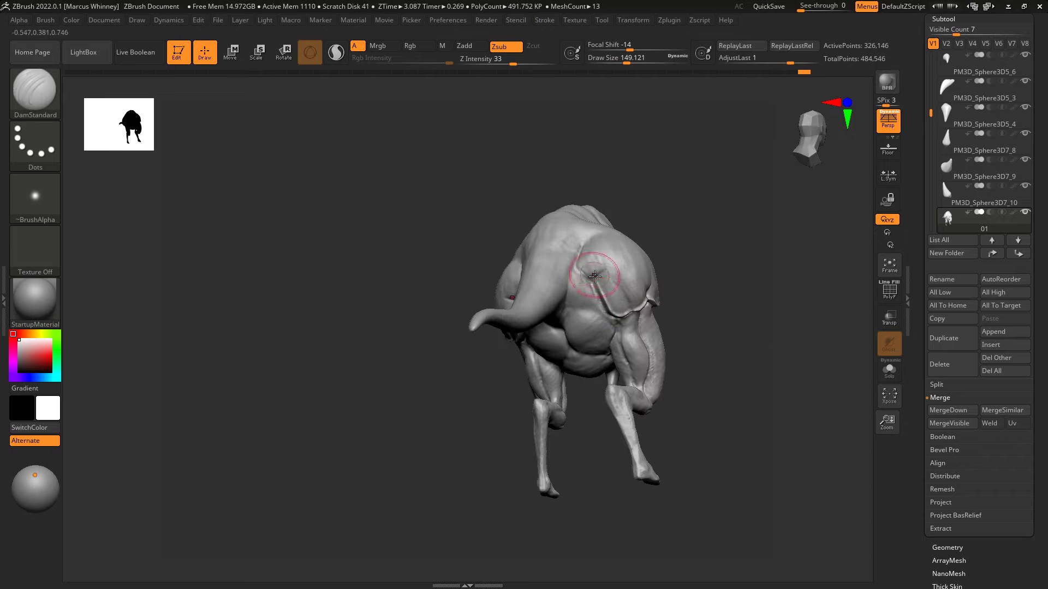
{"action": "left_click_drag", "start_coordinate": [611, 313], "coordinate": [702, 223]}
{"action": "key", "text": "b"}
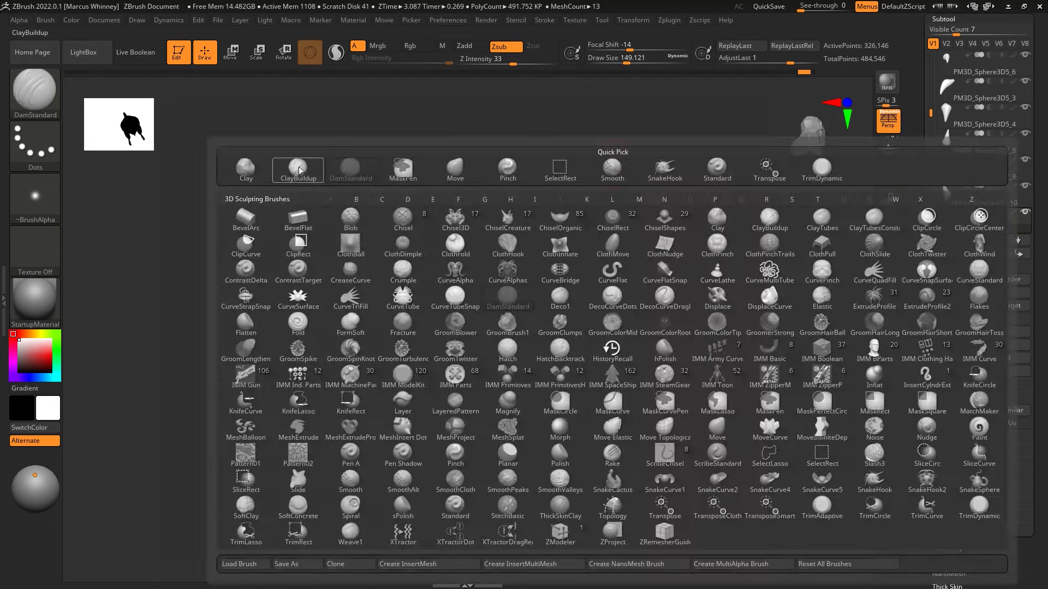
{"action": "key", "text": "c"}
{"action": "key", "text": "b"}
{"action": "mouse_move", "coordinate": [600, 299]}
{"action": "right_mouse_down"}
{"action": "mouse_move", "coordinate": [592, 294]}
{"action": "mouse_move", "coordinate": [577, 334]}
{"action": "mouse_move", "coordinate": [617, 324]}
{"action": "mouse_move", "coordinate": [697, 224]}
{"action": "right_mouse_up"}
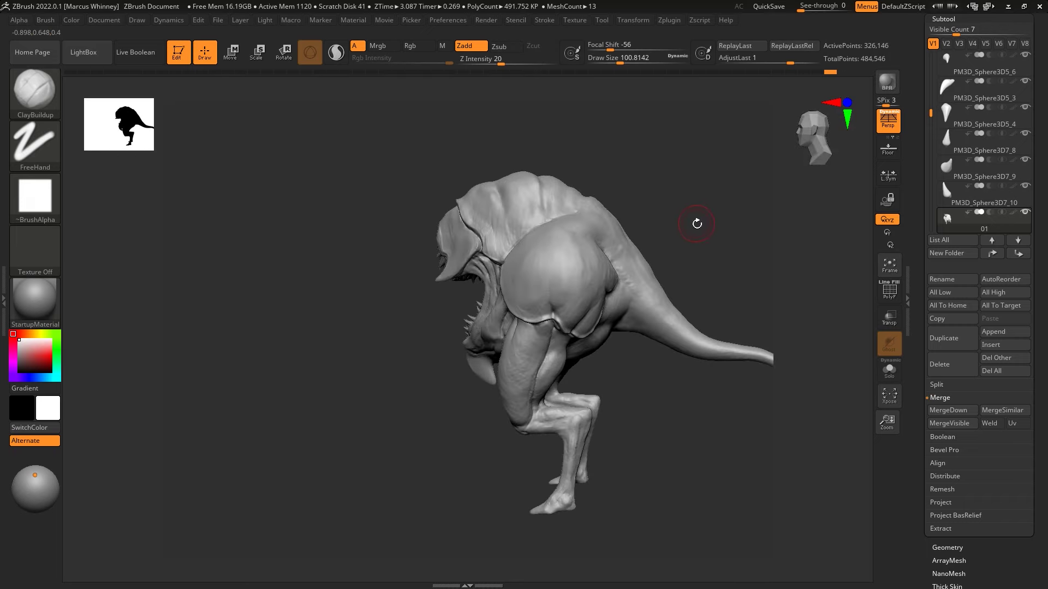
{"action": "mouse_move", "coordinate": [554, 227]}
{"action": "right_mouse_down"}
{"action": "mouse_move", "coordinate": [624, 214]}
{"action": "mouse_move", "coordinate": [620, 151]}
{"action": "right_mouse_up"}
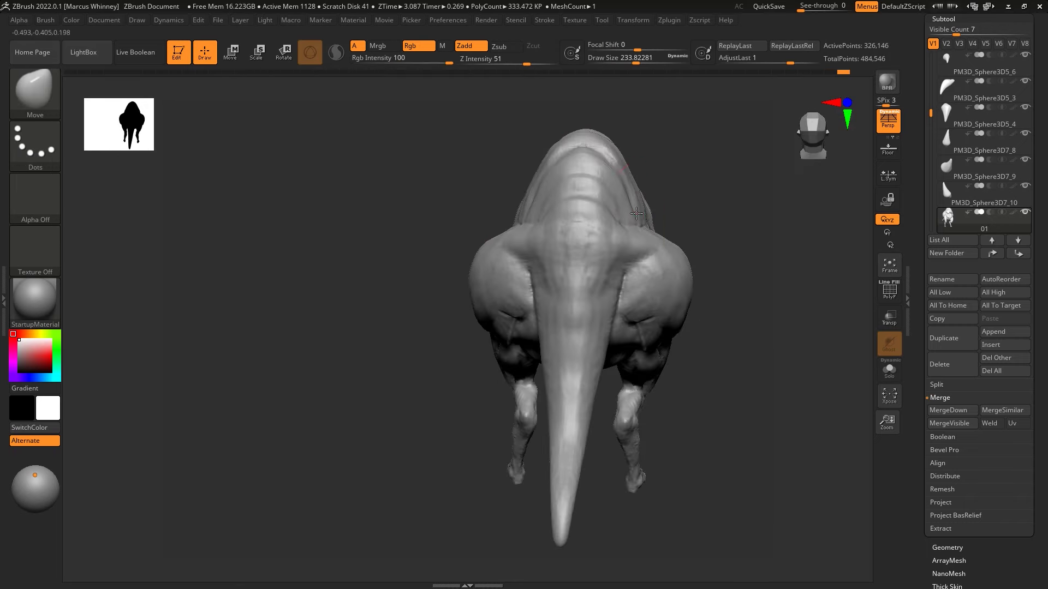
{"action": "mouse_move", "coordinate": [636, 213]}
{"action": "right_mouse_down"}
{"action": "mouse_move", "coordinate": [607, 254]}
{"action": "mouse_move", "coordinate": [657, 217]}
{"action": "mouse_move", "coordinate": [613, 170]}
{"action": "right_mouse_up"}
Carve crease lines across the back with DamStandard to divide it into armour plates
{"action": "key", "text": "b"}
{"action": "key", "text": "d"}
{"action": "key", "text": "s"}
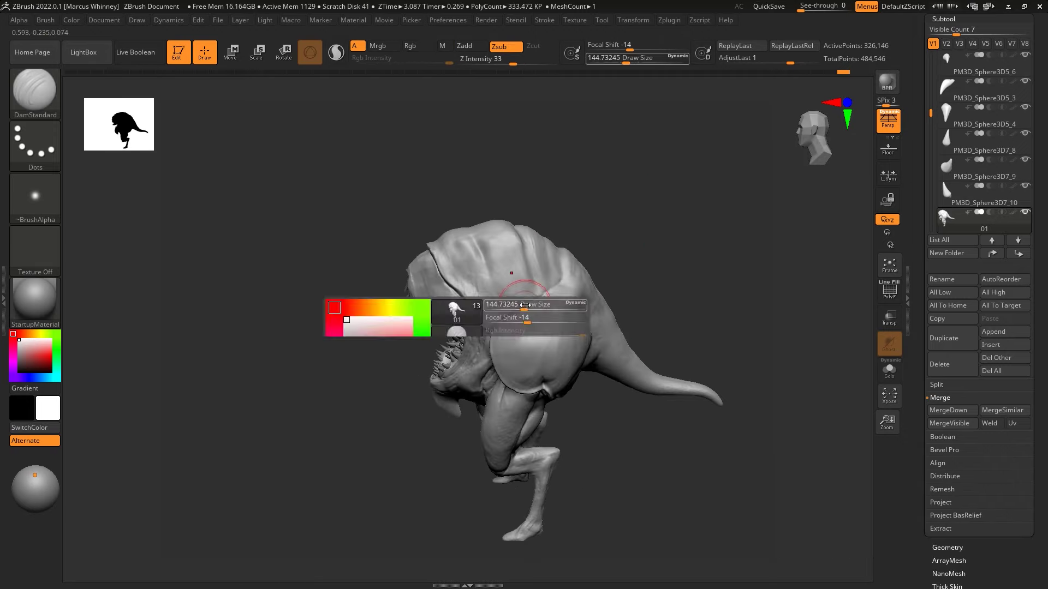
{"action": "right_click_drag", "start_coordinate": [526, 306], "coordinate": [572, 289]}
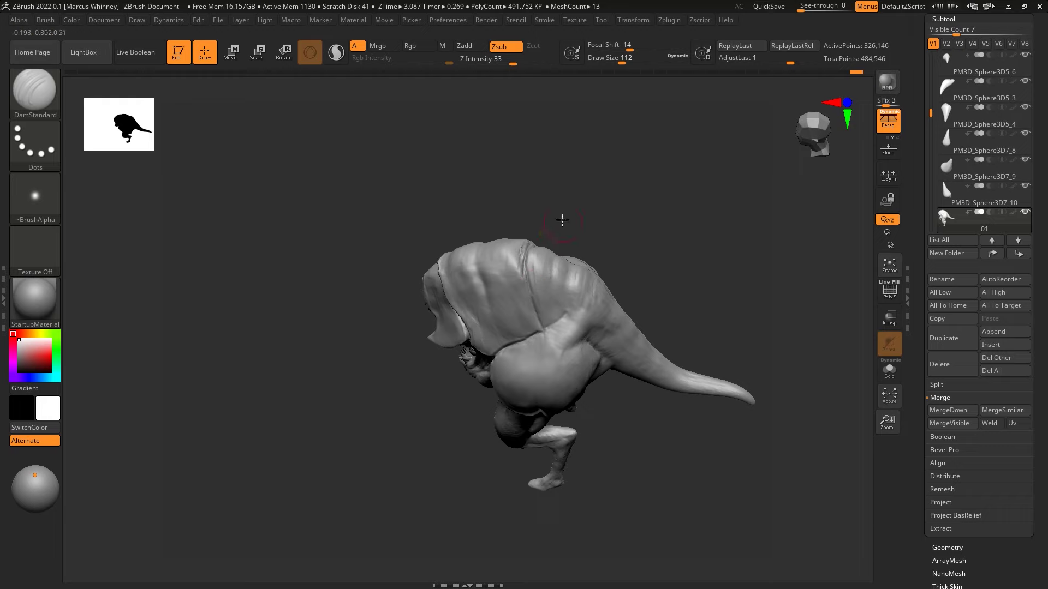
{"action": "right_click_drag", "start_coordinate": [551, 232], "coordinate": [537, 234]}
{"action": "left_click_drag", "start_coordinate": [537, 235], "coordinate": [522, 267]}
{"action": "mouse_move", "coordinate": [522, 266]}
{"action": "right_mouse_down"}
{"action": "mouse_move", "coordinate": [558, 232]}
{"action": "mouse_move", "coordinate": [520, 351]}
{"action": "mouse_move", "coordinate": [462, 332]}
{"action": "right_mouse_up"}
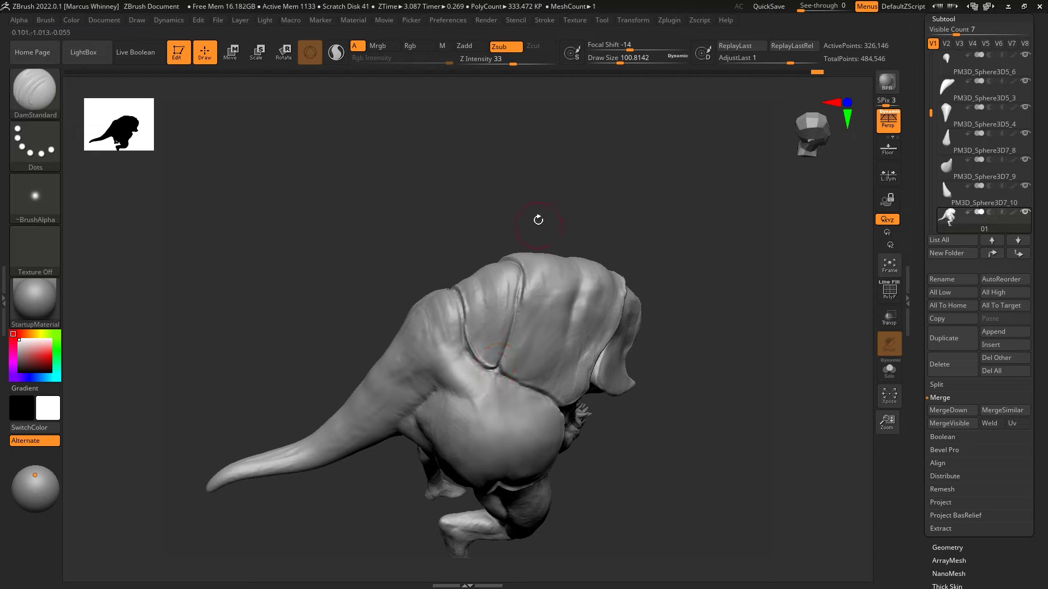
{"action": "mouse_move", "coordinate": [544, 230]}
{"action": "right_mouse_down"}
{"action": "mouse_move", "coordinate": [615, 222]}
{"action": "mouse_move", "coordinate": [538, 304]}
{"action": "mouse_move", "coordinate": [605, 339]}
{"action": "mouse_move", "coordinate": [644, 271]}
{"action": "mouse_move", "coordinate": [730, 313]}
{"action": "mouse_move", "coordinate": [672, 185]}
{"action": "mouse_move", "coordinate": [727, 244]}
{"action": "mouse_move", "coordinate": [671, 142]}
{"action": "right_mouse_up"}
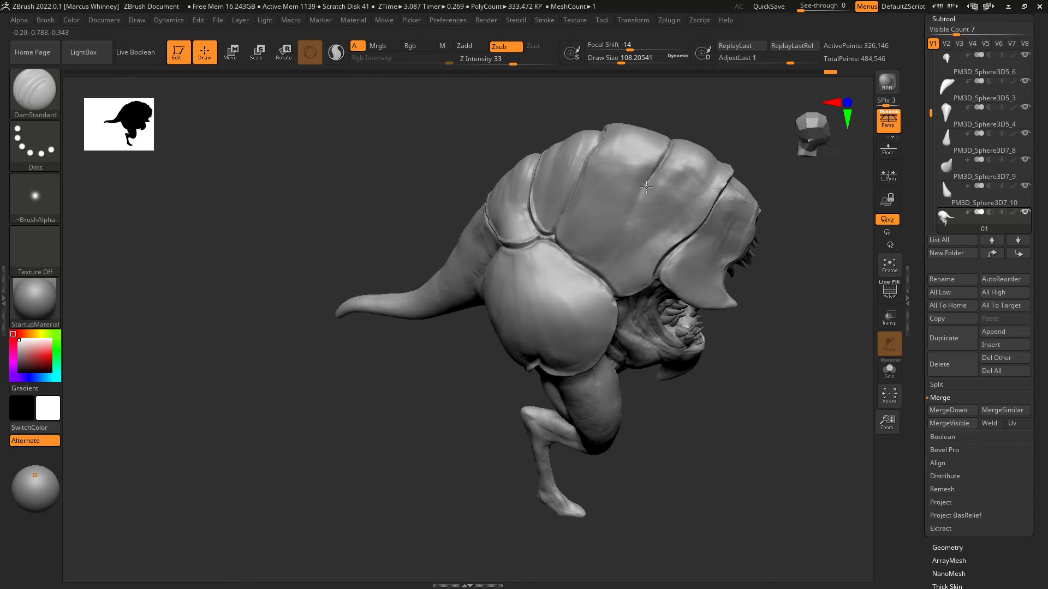
{"action": "mouse_move", "coordinate": [579, 261]}
{"action": "right_mouse_down"}
{"action": "mouse_move", "coordinate": [688, 188]}
{"action": "mouse_move", "coordinate": [625, 287]}
{"action": "mouse_move", "coordinate": [729, 261]}
{"action": "mouse_move", "coordinate": [753, 280]}
{"action": "mouse_move", "coordinate": [575, 315]}
{"action": "mouse_move", "coordinate": [709, 355]}
{"action": "mouse_move", "coordinate": [764, 390]}
{"action": "mouse_move", "coordinate": [725, 335]}
{"action": "right_mouse_up"}
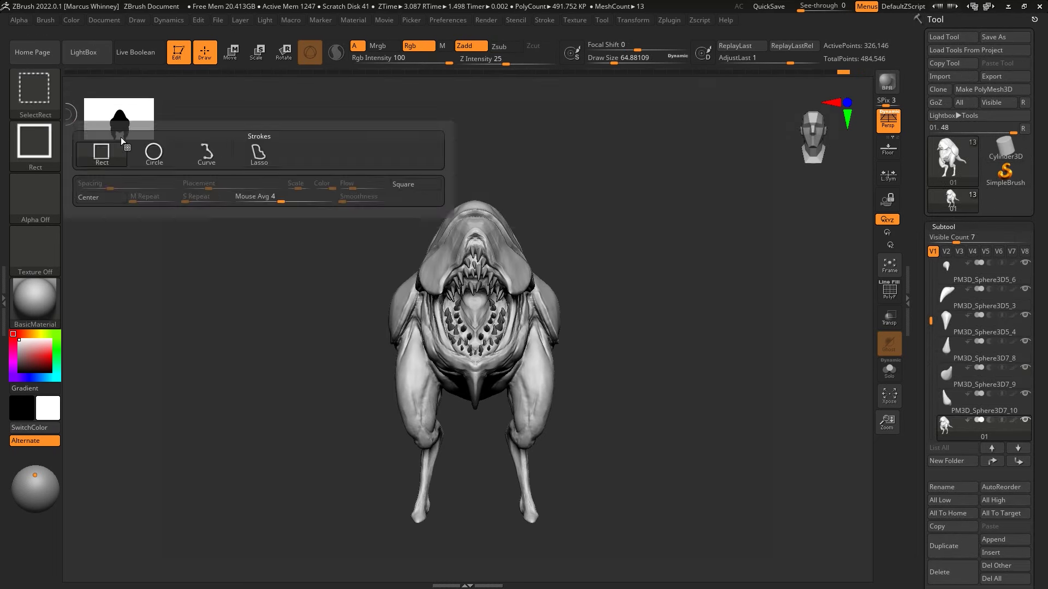
Hide the legs and split them into their own subtool, then undo the split
{"action": "key", "text": "ctrl"}
{"action": "mouse_move", "coordinate": [508, 387]}
{"action": "right_mouse_down"}
{"action": "mouse_move", "coordinate": [682, 404]}
{"action": "mouse_move", "coordinate": [764, 363]}
{"action": "right_mouse_up"}
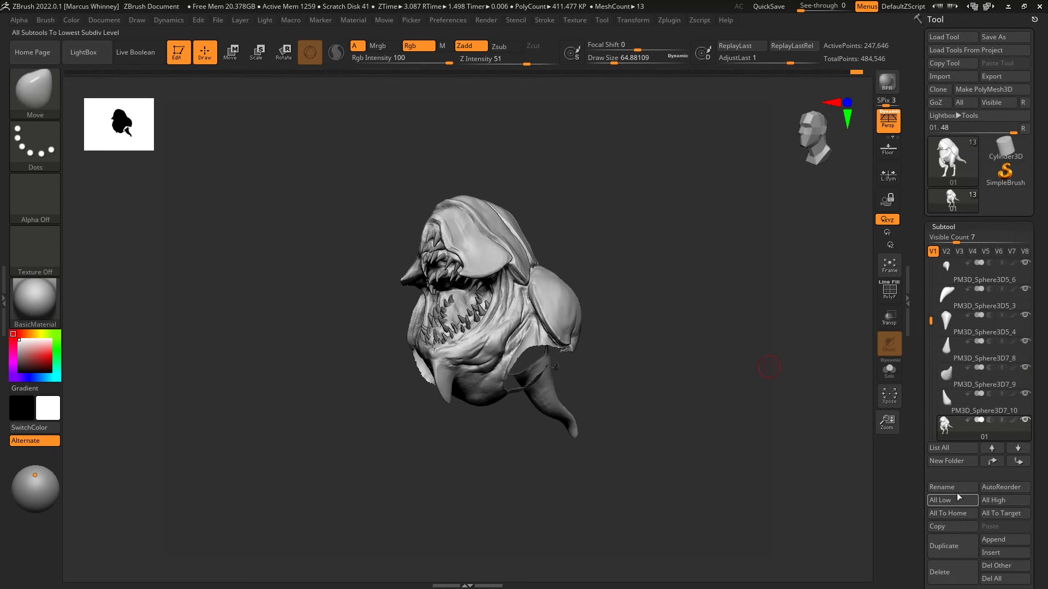
{"action": "left_click", "coordinate": [957, 493]}
{"action": "key", "text": "ctrl+z"}
Shift-smooth the rough surface on the back of the head
{"action": "mouse_move", "coordinate": [602, 429]}
{"action": "right_mouse_down"}
{"action": "mouse_move", "coordinate": [706, 386]}
{"action": "mouse_move", "coordinate": [786, 285]}
{"action": "mouse_move", "coordinate": [564, 360]}
{"action": "right_mouse_up"}
{"action": "mouse_move", "coordinate": [667, 340]}
{"action": "right_mouse_down"}
{"action": "mouse_move", "coordinate": [608, 398]}
{"action": "mouse_move", "coordinate": [564, 353]}
{"action": "right_mouse_up"}
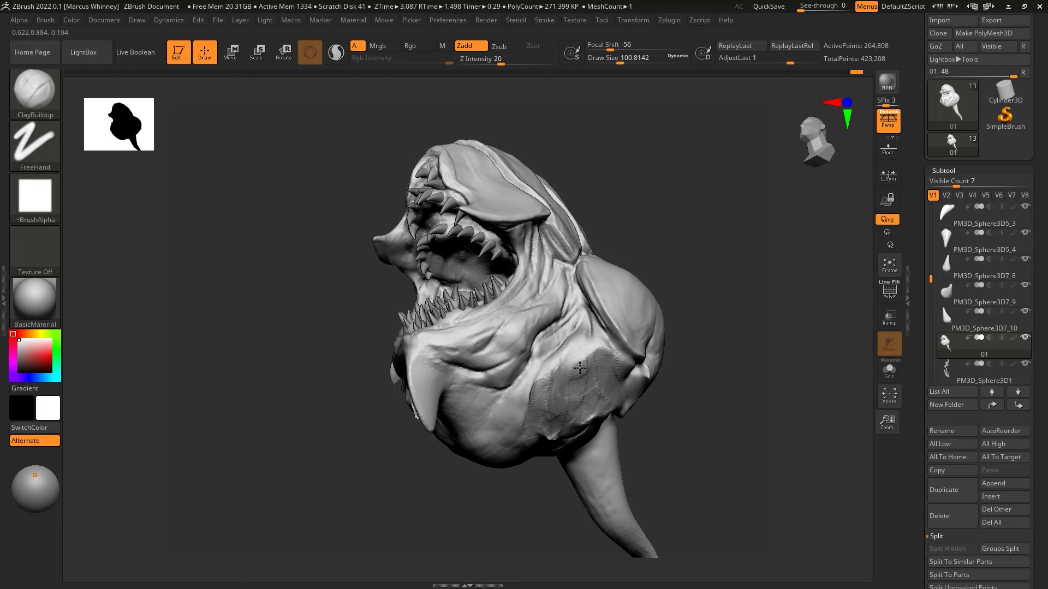
{"action": "left_click_drag", "start_coordinate": [565, 361], "coordinate": [532, 397], "text": "shift"}
{"action": "mouse_move", "coordinate": [704, 379]}
{"action": "right_mouse_down"}
{"action": "mouse_move", "coordinate": [760, 283]}
{"action": "mouse_move", "coordinate": [586, 364]}
{"action": "mouse_move", "coordinate": [536, 285]}
{"action": "right_mouse_up"}
Rotate the PM3D_Cylinder3D2 limb piece into place and begin scaling the new sphere
{"action": "key", "text": "r"}
{"action": "left_click", "coordinate": [507, 327], "text": "alt"}
{"action": "left_click_drag", "start_coordinate": [465, 371], "coordinate": [459, 382]}
{"action": "key", "text": "e"}
{"action": "right_click_drag", "start_coordinate": [549, 358], "coordinate": [702, 253], "text": "shift"}
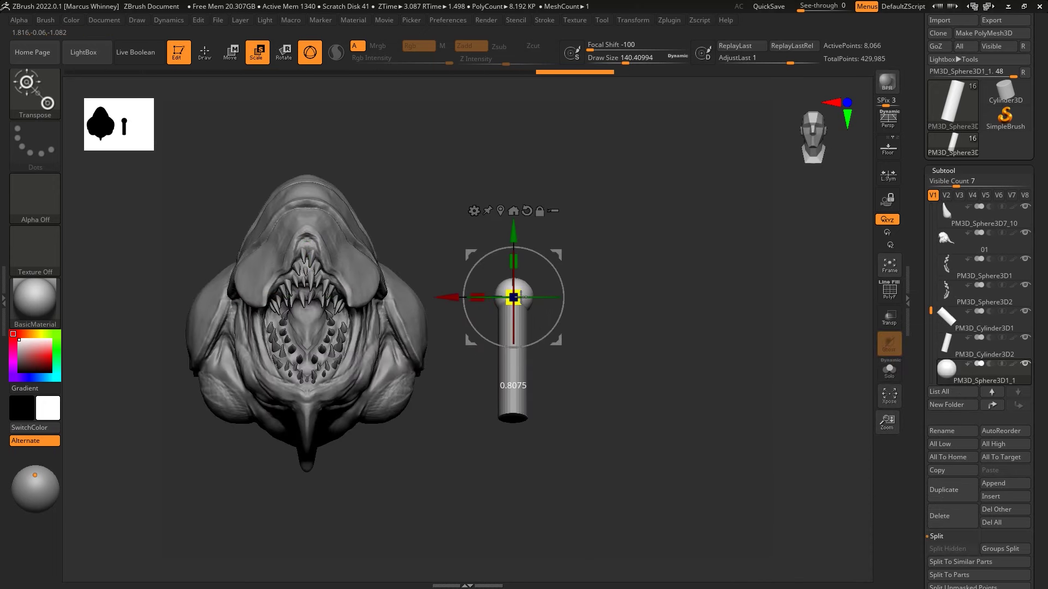
View the head from angled, front and side views, toggling sculpt and move modes
{"action": "right_click_drag", "start_coordinate": [519, 297], "coordinate": [521, 289]}
{"action": "key", "text": "q"}
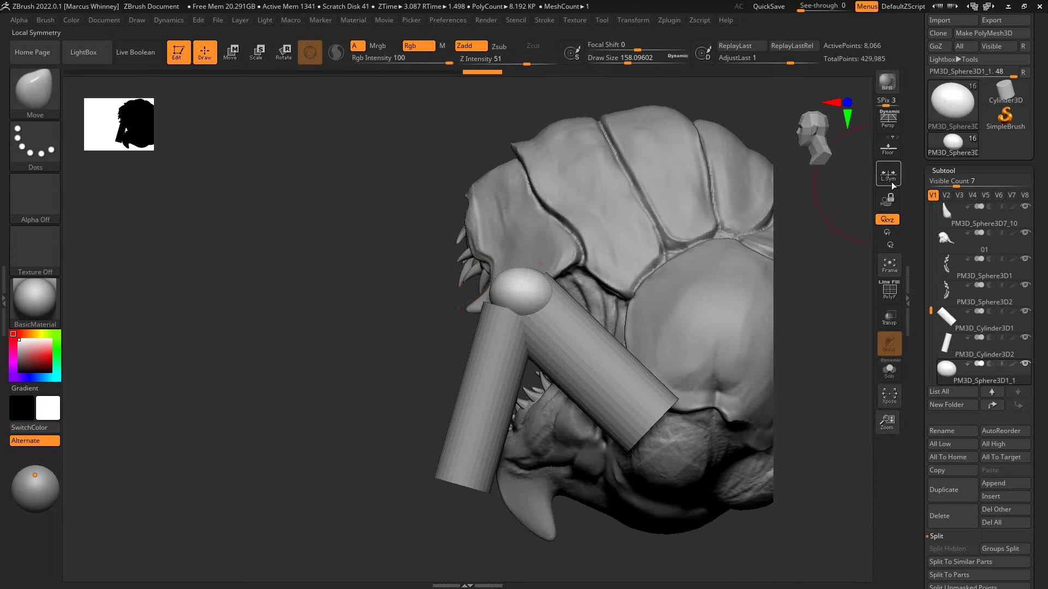
{"action": "mouse_move", "coordinate": [533, 272]}
{"action": "right_mouse_down", "text": "shift"}
{"action": "mouse_move", "coordinate": [600, 284]}
{"action": "mouse_move", "coordinate": [526, 309]}
{"action": "right_mouse_up", "text": "shift"}
{"action": "key", "text": "w"}
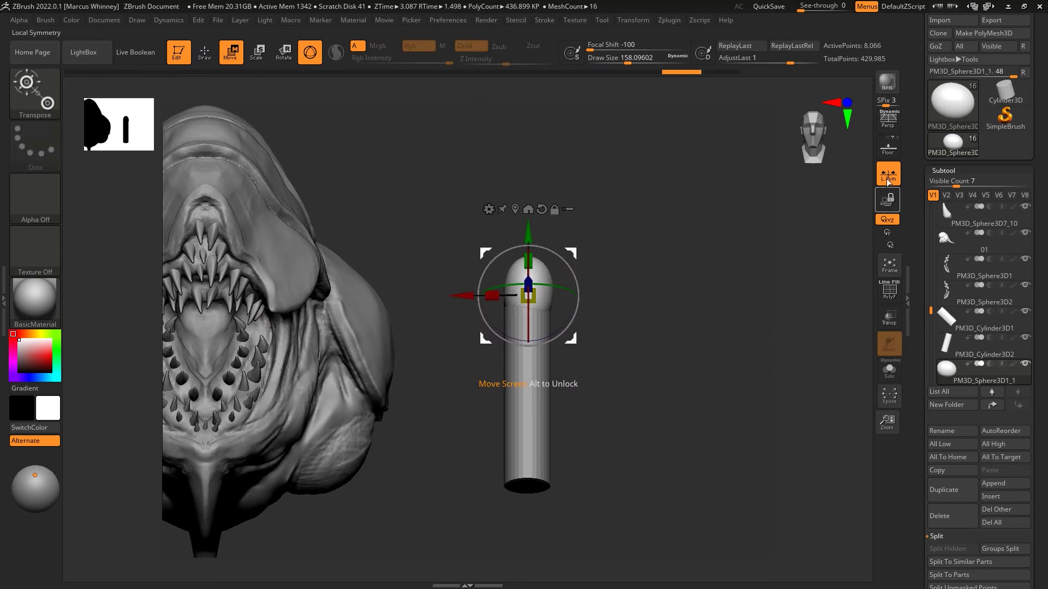
{"action": "mouse_move", "coordinate": [460, 286]}
{"action": "right_mouse_down"}
{"action": "mouse_move", "coordinate": [497, 324]}
{"action": "mouse_move", "coordinate": [578, 349]}
{"action": "mouse_move", "coordinate": [651, 352]}
{"action": "mouse_move", "coordinate": [681, 228]}
{"action": "mouse_move", "coordinate": [546, 328]}
{"action": "right_mouse_up"}
Select the PM3D_Cylinder3D2, PM3D_Cylinder3D1 and body 01 subtools in turn
{"action": "left_click", "coordinate": [497, 324], "text": "alt"}
{"action": "key", "text": "e"}
{"action": "left_click", "coordinate": [578, 349], "text": "alt"}
{"action": "key", "text": "w"}
{"action": "key", "text": "q"}
{"action": "left_click", "coordinate": [487, 387], "text": "alt"}
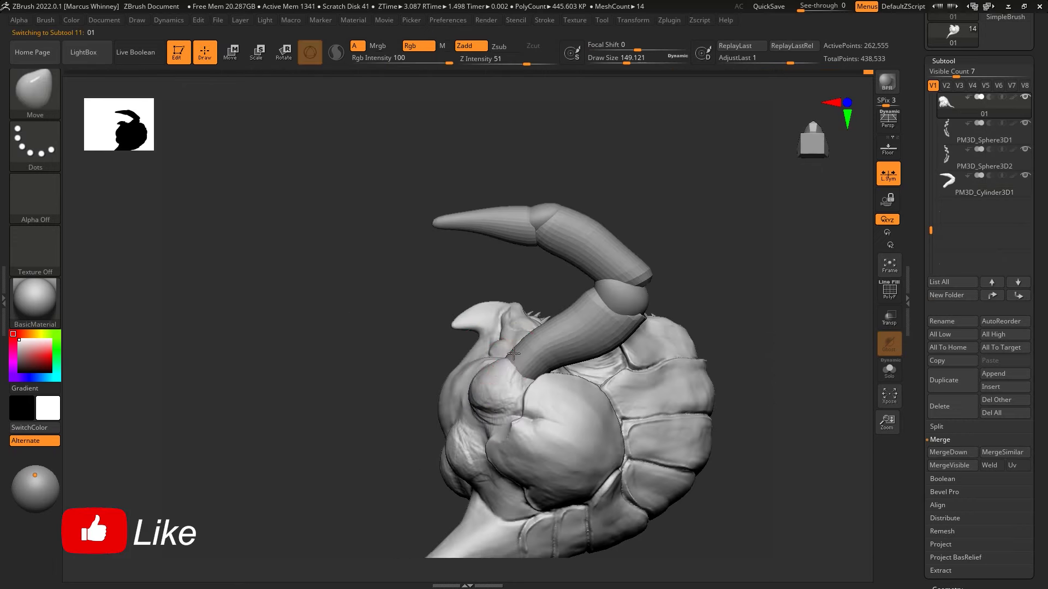
{"action": "right_click_drag", "start_coordinate": [487, 386], "coordinate": [488, 386]}
Angle the tusk cylinder downward and rotate the leg piece about -13°
{"action": "mouse_move", "coordinate": [514, 426]}
{"action": "right_mouse_down"}
{"action": "mouse_move", "coordinate": [669, 251]}
{"action": "mouse_move", "coordinate": [480, 304]}
{"action": "right_mouse_up"}
{"action": "left_click", "coordinate": [480, 305], "text": "alt"}
{"action": "key", "text": "r"}
{"action": "left_click_drag", "start_coordinate": [535, 362], "coordinate": [579, 393]}
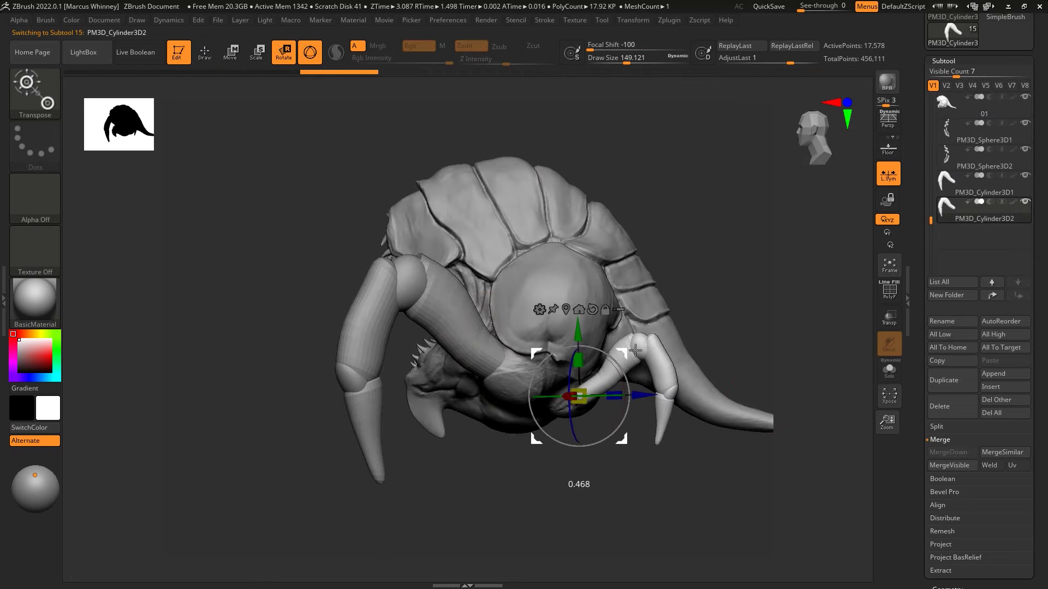
{"action": "right_click_drag", "start_coordinate": [578, 393], "coordinate": [601, 305]}
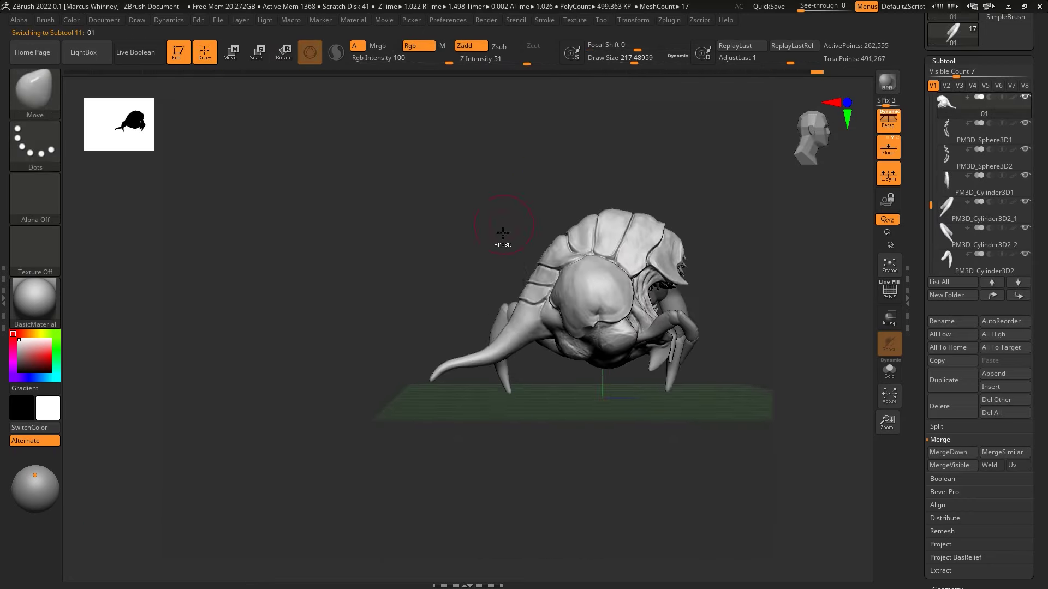
{"action": "key", "text": "e"}
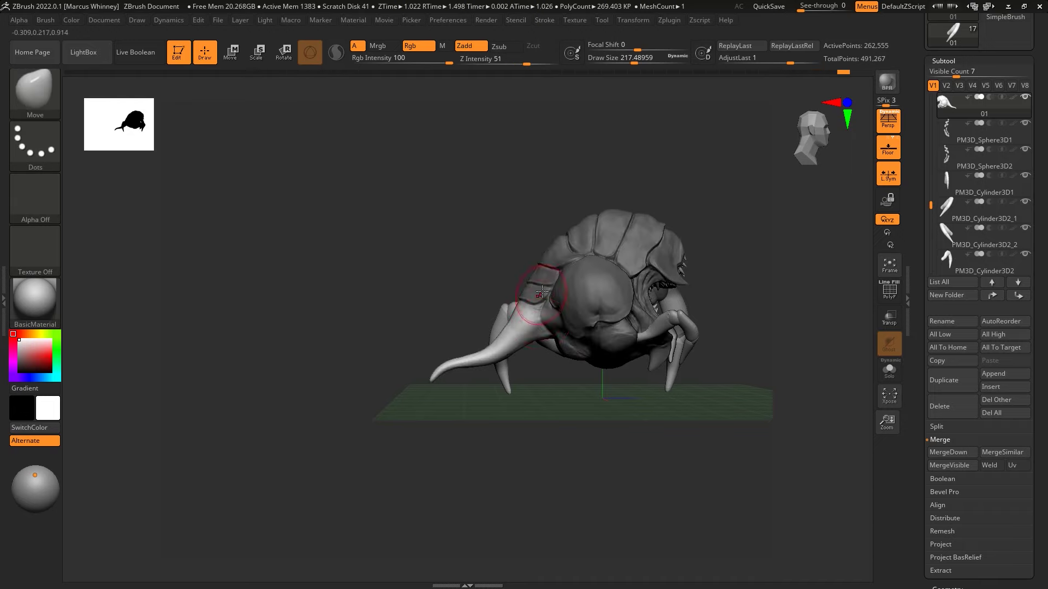
{"action": "right_click_drag", "start_coordinate": [559, 284], "coordinate": [536, 180]}
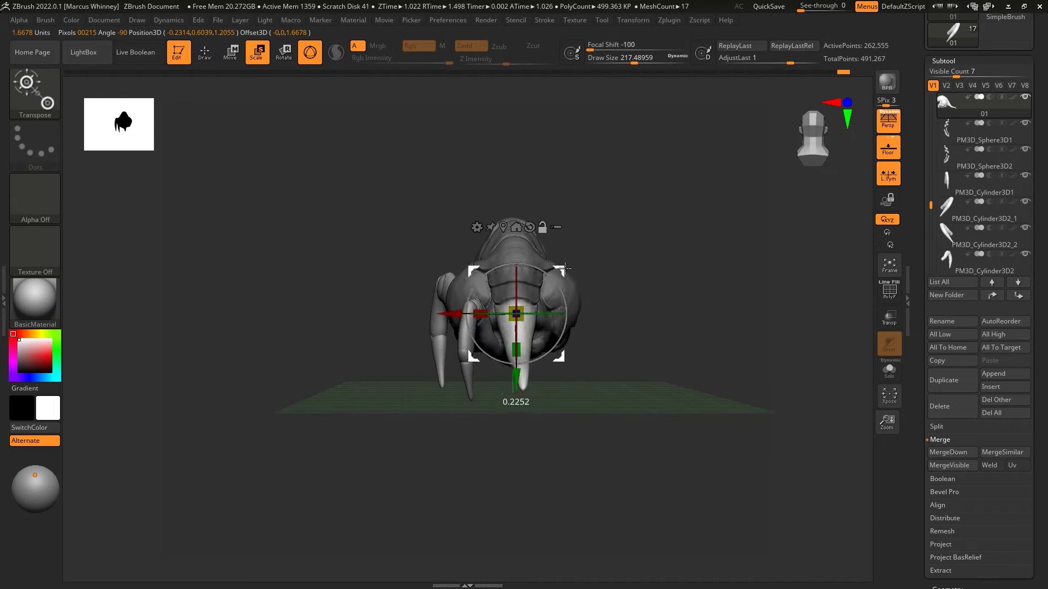
{"action": "left_click_drag", "start_coordinate": [565, 305], "coordinate": [562, 292]}
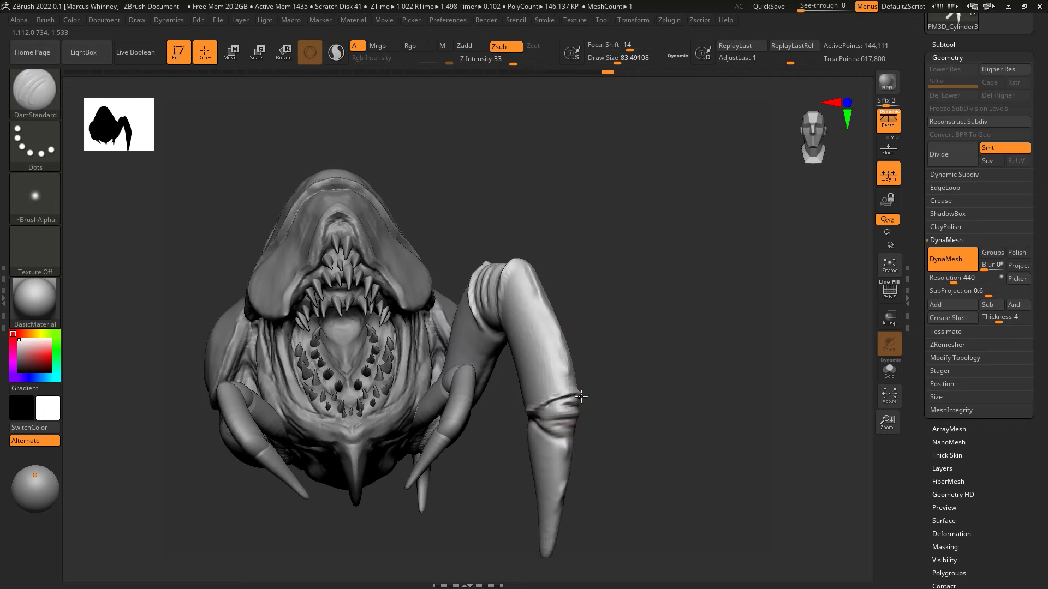
Frame the model and orbit around the legs to adjust their stance
{"action": "left_click_drag", "start_coordinate": [582, 396], "coordinate": [680, 344]}
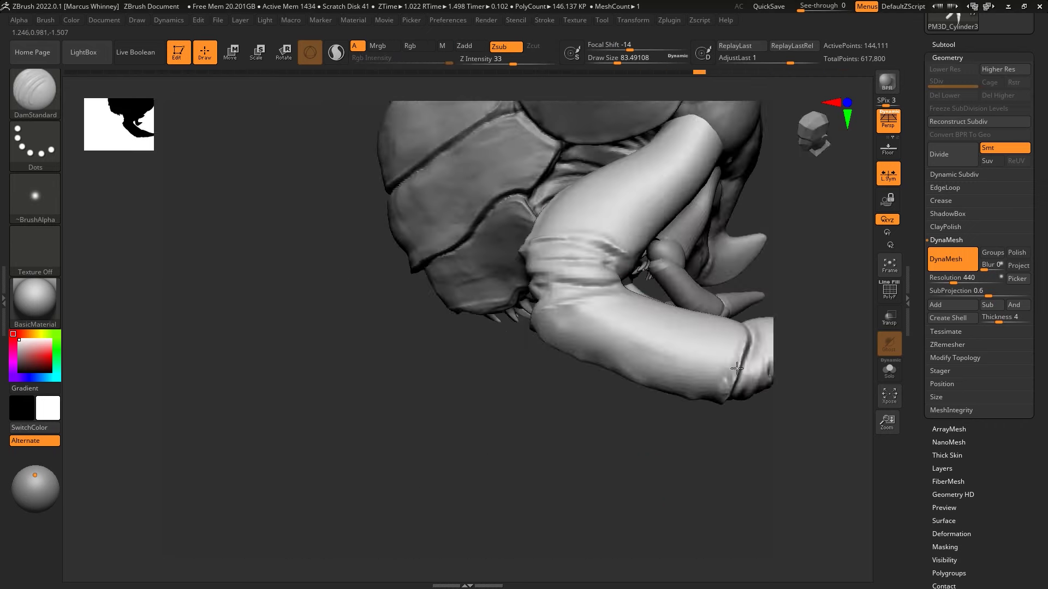
{"action": "key", "text": "f"}
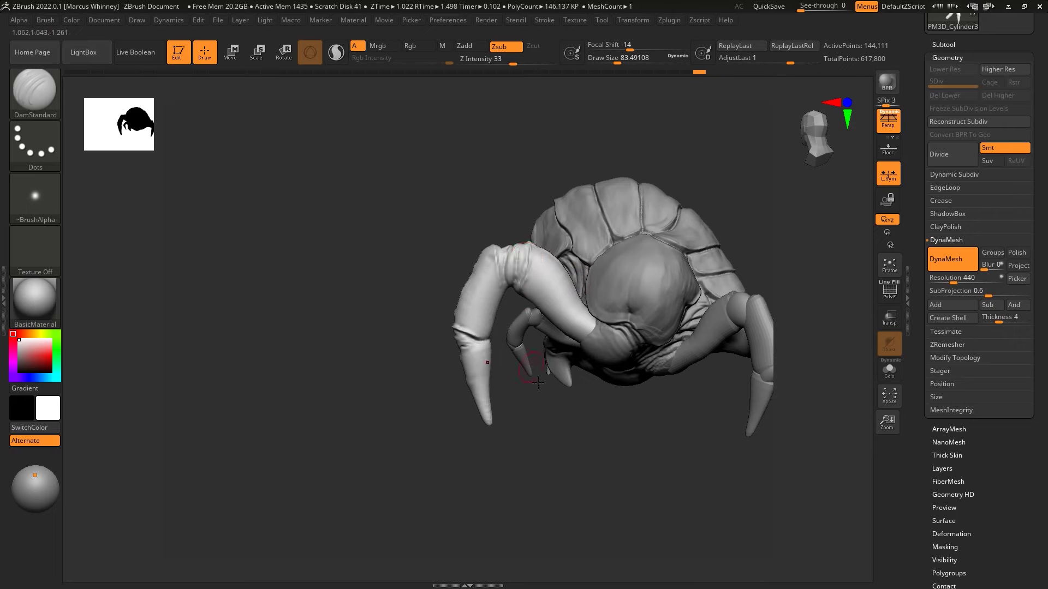
{"action": "mouse_move", "coordinate": [546, 229]}
{"action": "left_mouse_down"}
{"action": "mouse_move", "coordinate": [569, 264]}
{"action": "mouse_move", "coordinate": [518, 229]}
{"action": "mouse_move", "coordinate": [641, 229]}
{"action": "mouse_move", "coordinate": [555, 183]}
{"action": "mouse_move", "coordinate": [596, 265]}
{"action": "mouse_move", "coordinate": [627, 183]}
{"action": "mouse_move", "coordinate": [531, 272]}
{"action": "left_mouse_up"}
{"action": "mouse_move", "coordinate": [637, 169]}
{"action": "left_mouse_down"}
{"action": "mouse_move", "coordinate": [546, 246]}
{"action": "mouse_move", "coordinate": [541, 279]}
{"action": "mouse_move", "coordinate": [611, 535]}
{"action": "left_mouse_up"}
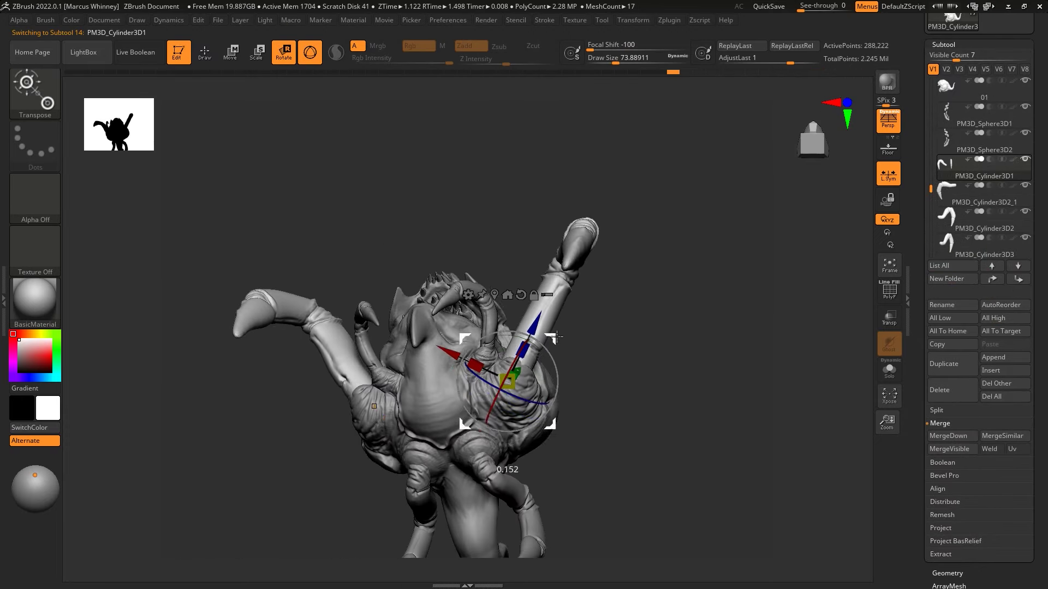
{"action": "right_click_drag", "start_coordinate": [539, 386], "coordinate": [516, 350]}
{"action": "right_click_drag", "start_coordinate": [651, 230], "coordinate": [633, 332]}
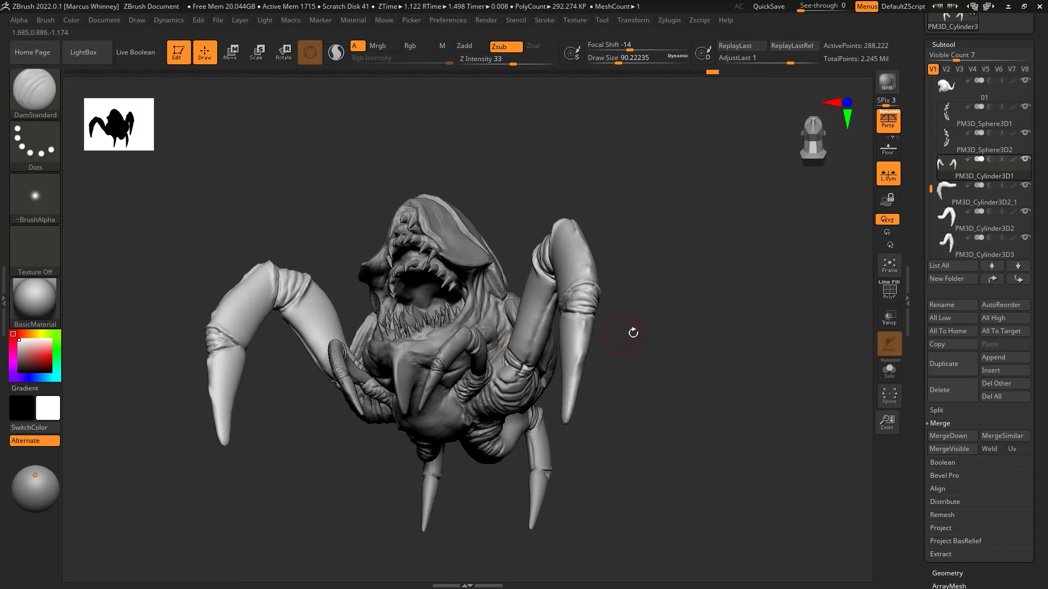
{"action": "mouse_move", "coordinate": [633, 332]}
{"action": "right_mouse_down"}
{"action": "mouse_move", "coordinate": [646, 302]}
{"action": "mouse_move", "coordinate": [808, 292]}
{"action": "right_mouse_up"}
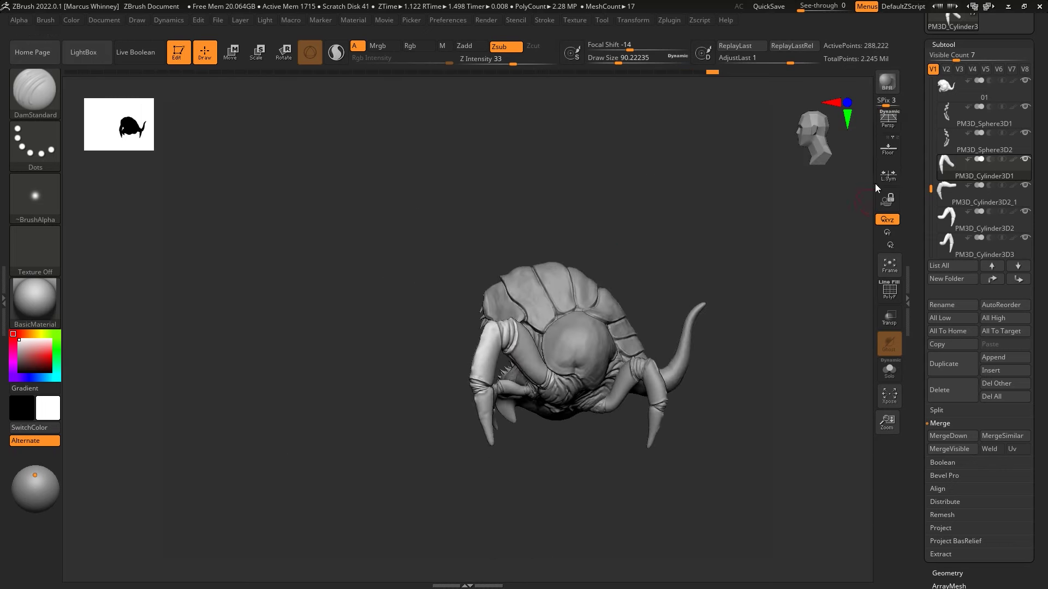
Hide the floor grid and make subtool 01 active, viewing it from a side angle
{"action": "key", "text": "q"}
{"action": "mouse_move", "coordinate": [646, 233]}
{"action": "right_mouse_down"}
{"action": "mouse_move", "coordinate": [730, 192]}
{"action": "mouse_move", "coordinate": [718, 271]}
{"action": "mouse_move", "coordinate": [671, 292]}
{"action": "right_mouse_up"}
{"action": "key", "text": "shift+p"}
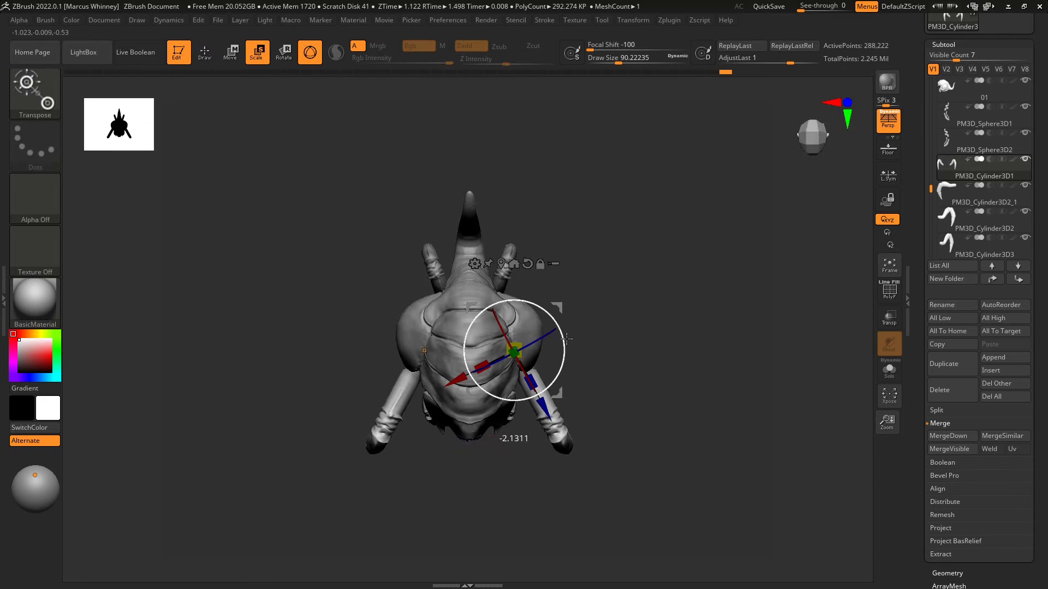
{"action": "mouse_move", "coordinate": [618, 252]}
{"action": "right_mouse_down"}
{"action": "mouse_move", "coordinate": [708, 262]}
{"action": "mouse_move", "coordinate": [695, 264]}
{"action": "mouse_move", "coordinate": [704, 276]}
{"action": "mouse_move", "coordinate": [696, 206]}
{"action": "mouse_move", "coordinate": [679, 262]}
{"action": "right_mouse_up"}
{"action": "left_click", "coordinate": [508, 341], "text": "alt"}
{"action": "mouse_move", "coordinate": [508, 344]}
{"action": "right_mouse_down"}
{"action": "mouse_move", "coordinate": [760, 369]}
{"action": "mouse_move", "coordinate": [525, 360]}
{"action": "mouse_move", "coordinate": [739, 302]}
{"action": "right_mouse_up"}
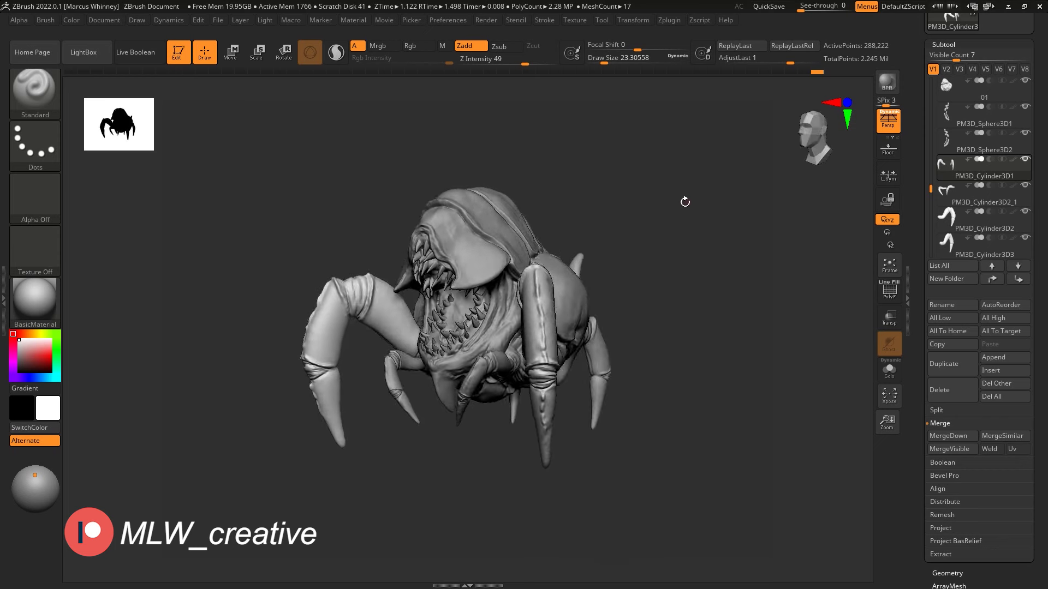
Bring up the quick brush settings and start adding surface detail to the creature
{"action": "right_click_drag", "start_coordinate": [684, 201], "coordinate": [694, 188]}
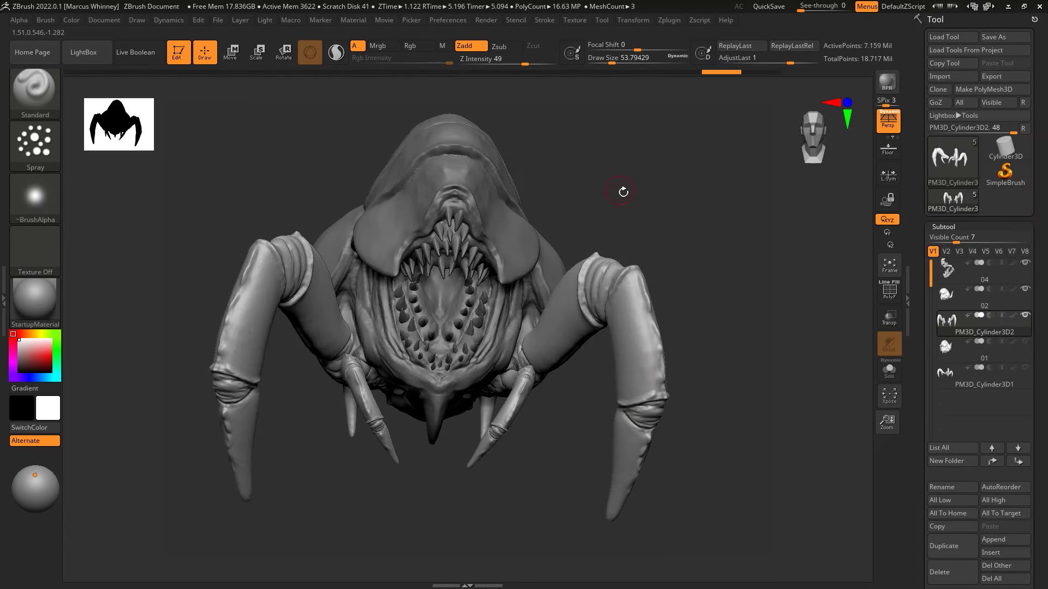
{"action": "mouse_move", "coordinate": [651, 376]}
{"action": "right_mouse_down"}
{"action": "mouse_move", "coordinate": [661, 456]}
{"action": "mouse_move", "coordinate": [609, 346]}
{"action": "mouse_move", "coordinate": [498, 486]}
{"action": "mouse_move", "coordinate": [552, 358]}
{"action": "right_mouse_up"}
{"action": "right_click", "coordinate": [654, 247]}
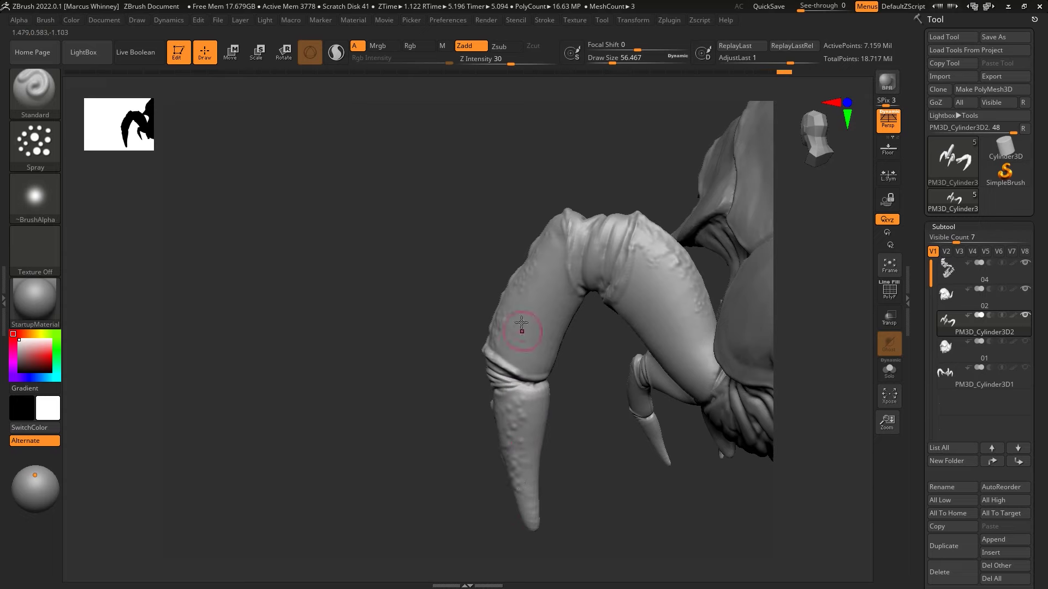
{"action": "right_click_drag", "start_coordinate": [829, 356], "coordinate": [502, 215]}
{"action": "mouse_move", "coordinate": [572, 399]}
{"action": "right_mouse_down"}
{"action": "mouse_move", "coordinate": [540, 328]}
{"action": "mouse_move", "coordinate": [657, 301]}
{"action": "right_mouse_up"}
{"action": "mouse_move", "coordinate": [436, 470]}
{"action": "right_mouse_down"}
{"action": "mouse_move", "coordinate": [528, 313]}
{"action": "mouse_move", "coordinate": [509, 292]}
{"action": "mouse_move", "coordinate": [346, 434]}
{"action": "right_mouse_up"}
Sculpt bumpy detail on the legs, then make subtool 02 active
{"action": "key", "text": "space"}
{"action": "left_click_drag", "start_coordinate": [378, 385], "coordinate": [367, 385]}
{"action": "mouse_move", "coordinate": [367, 385]}
{"action": "right_mouse_down"}
{"action": "mouse_move", "coordinate": [466, 376]}
{"action": "mouse_move", "coordinate": [349, 415]}
{"action": "right_mouse_up"}
{"action": "key", "text": "space"}
{"action": "left_click_drag", "start_coordinate": [377, 349], "coordinate": [404, 349]}
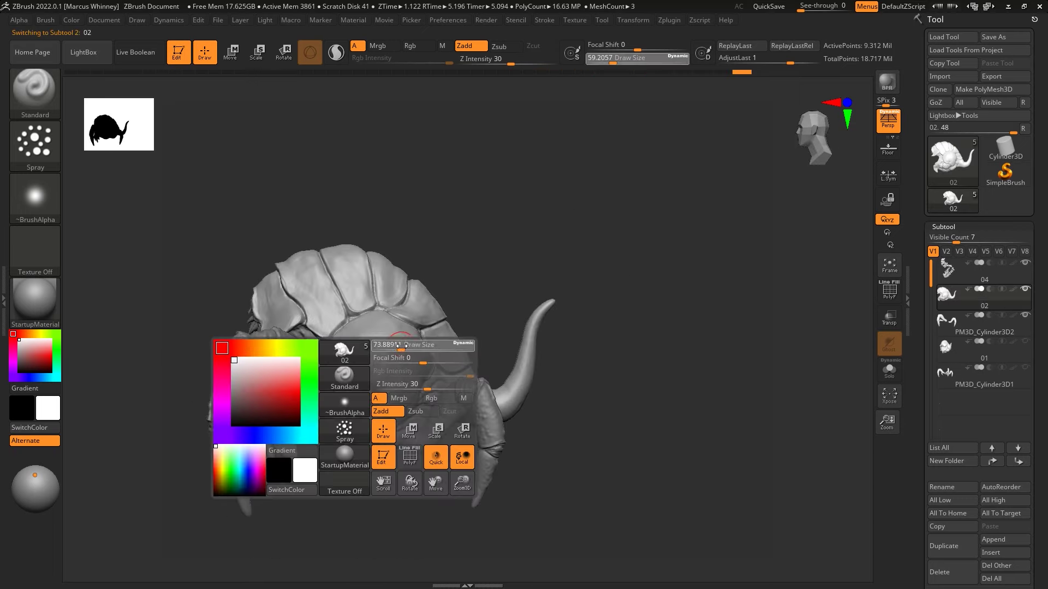
{"action": "left_click", "coordinate": [356, 349], "text": "alt"}
Add textured detail across the head and mouth, then make the PM3D_Cylinder3D2 leg active
{"action": "mouse_move", "coordinate": [356, 349]}
{"action": "right_mouse_down"}
{"action": "mouse_move", "coordinate": [382, 328]}
{"action": "mouse_move", "coordinate": [381, 360]}
{"action": "mouse_move", "coordinate": [390, 260]}
{"action": "right_mouse_up"}
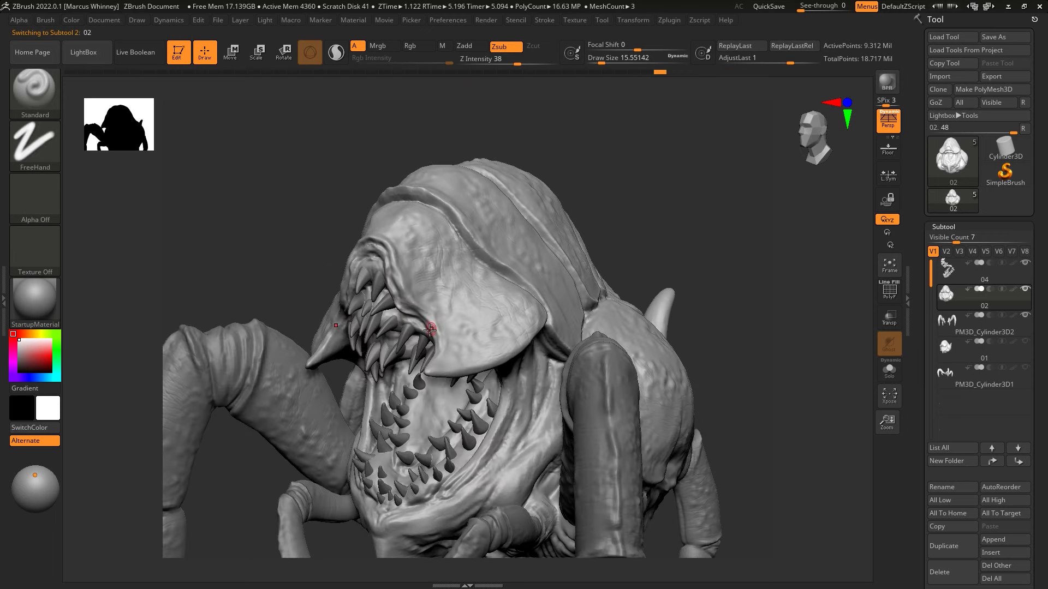
{"action": "right_click_drag", "start_coordinate": [453, 195], "coordinate": [397, 280]}
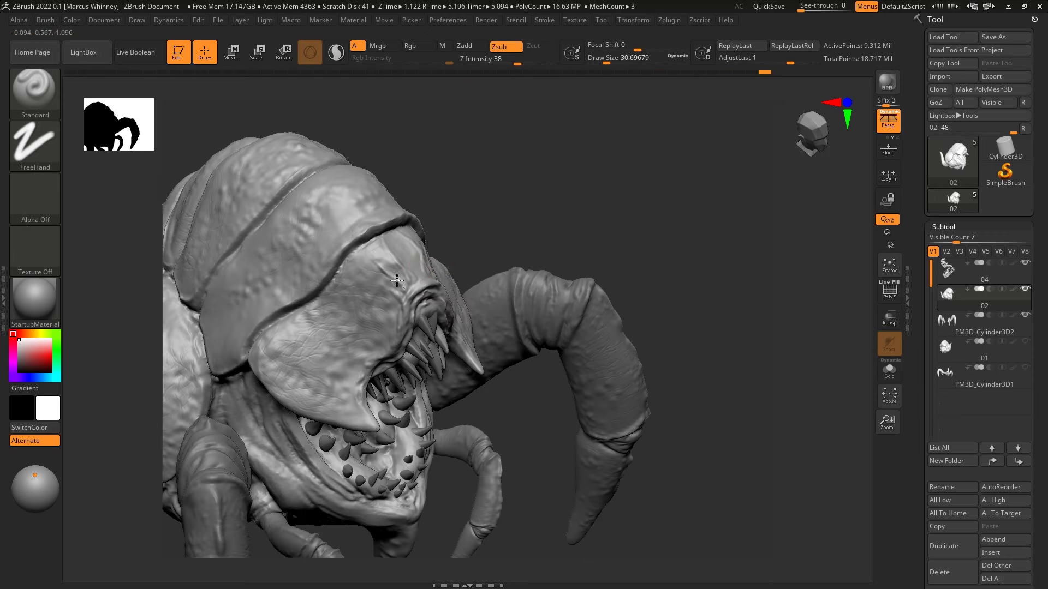
{"action": "right_click_drag", "start_coordinate": [265, 311], "coordinate": [363, 367]}
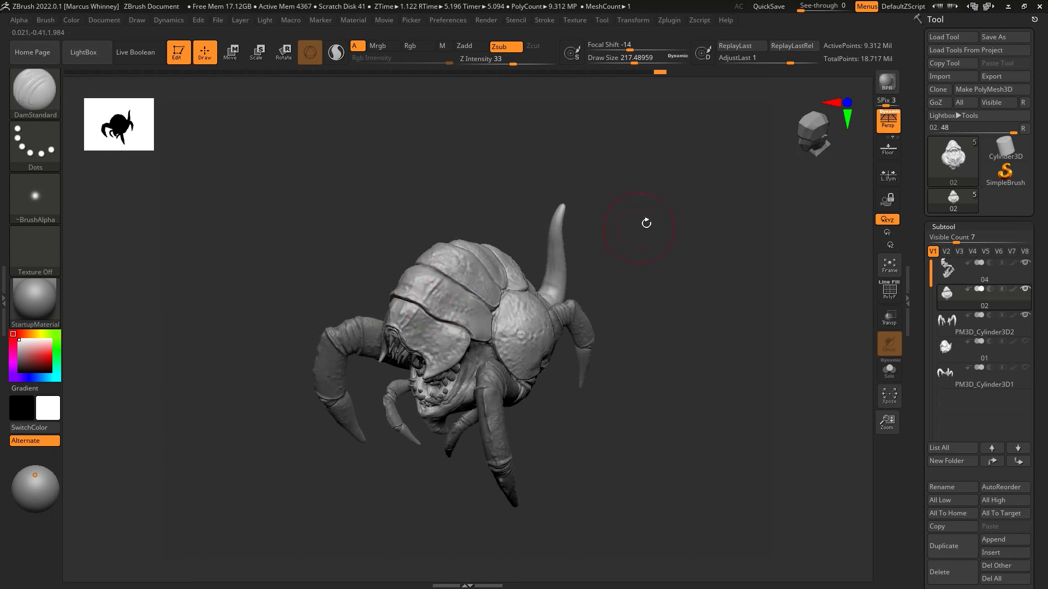
{"action": "mouse_move", "coordinate": [538, 230]}
{"action": "right_mouse_down"}
{"action": "mouse_move", "coordinate": [446, 341]}
{"action": "mouse_move", "coordinate": [573, 293]}
{"action": "right_mouse_up"}
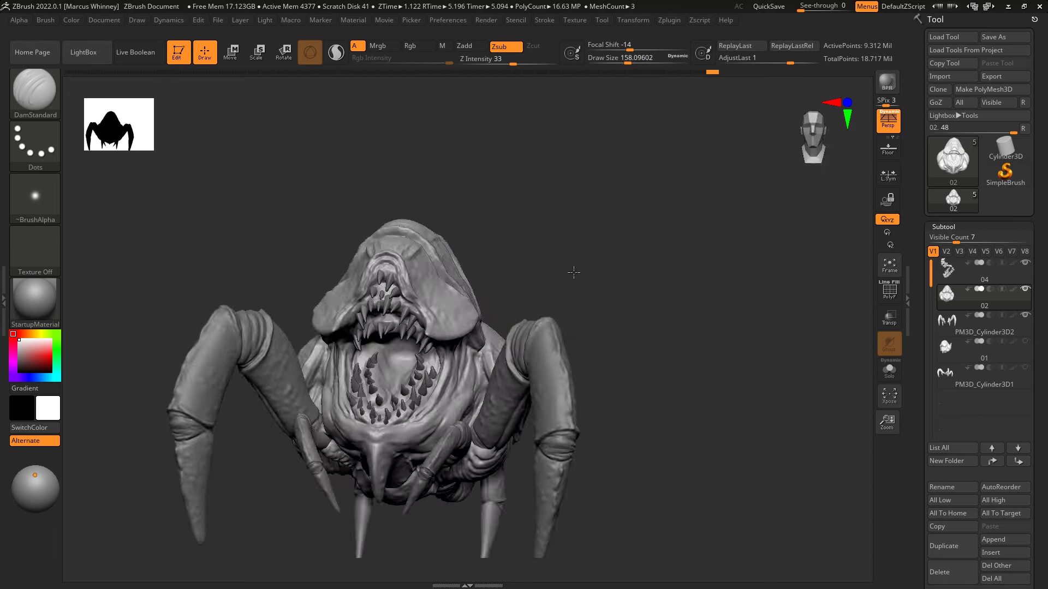
{"action": "mouse_move", "coordinate": [439, 332]}
{"action": "right_mouse_down"}
{"action": "mouse_move", "coordinate": [344, 259]}
{"action": "mouse_move", "coordinate": [498, 142]}
{"action": "mouse_move", "coordinate": [350, 202]}
{"action": "right_mouse_up"}
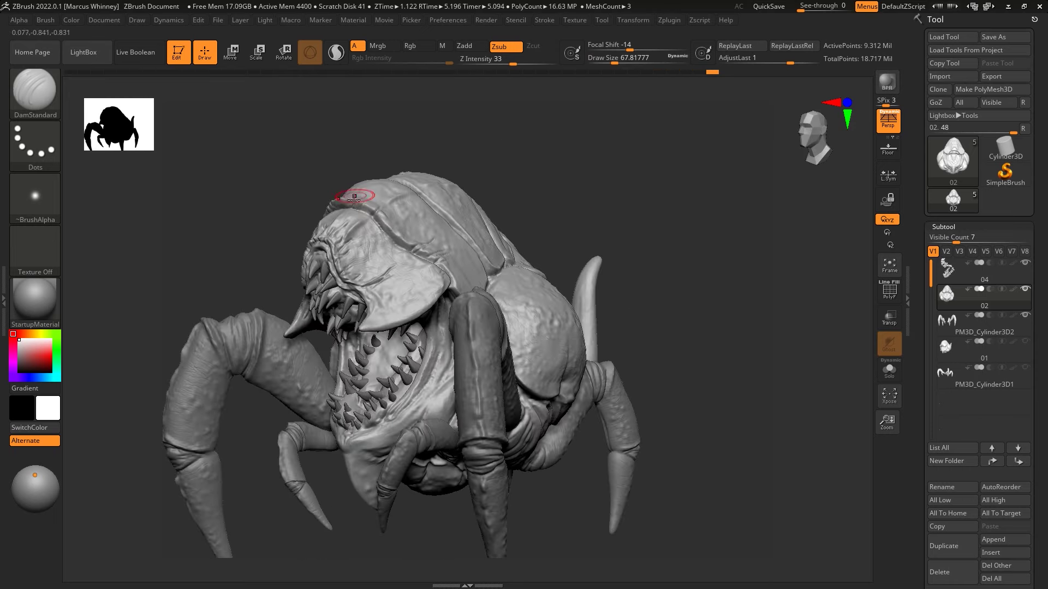
{"action": "mouse_move", "coordinate": [399, 238]}
{"action": "right_mouse_down"}
{"action": "mouse_move", "coordinate": [477, 220]}
{"action": "mouse_move", "coordinate": [382, 229]}
{"action": "mouse_move", "coordinate": [603, 159]}
{"action": "mouse_move", "coordinate": [405, 265]}
{"action": "right_mouse_up"}
{"action": "left_click", "coordinate": [405, 265], "text": "alt"}
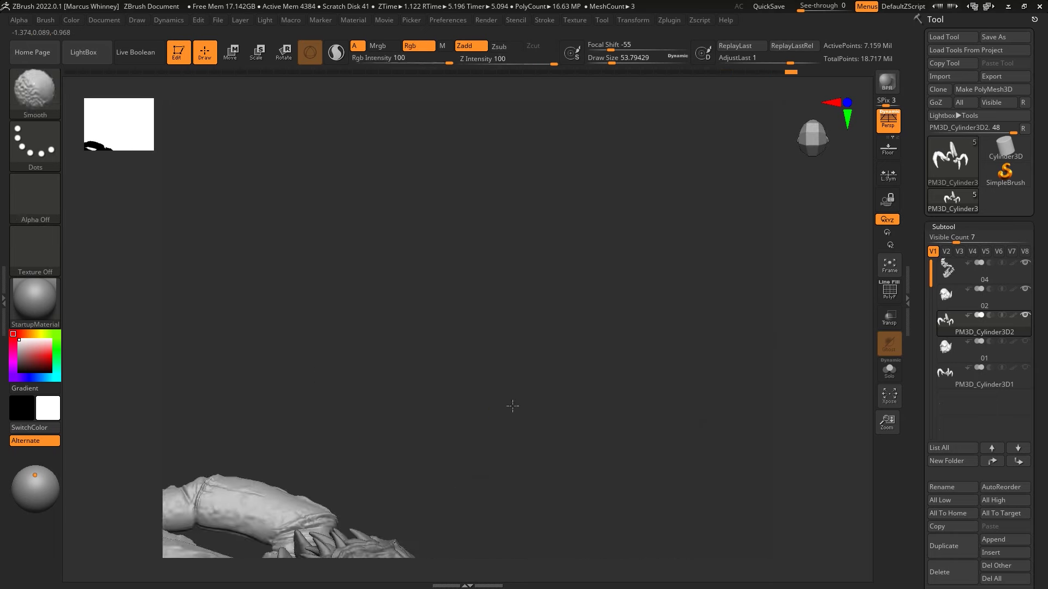
Make subtool 02 active and frame the creature's mouth, back and sides
{"action": "left_click", "coordinate": [589, 354], "text": "alt"}
{"action": "key", "text": "ctrl"}
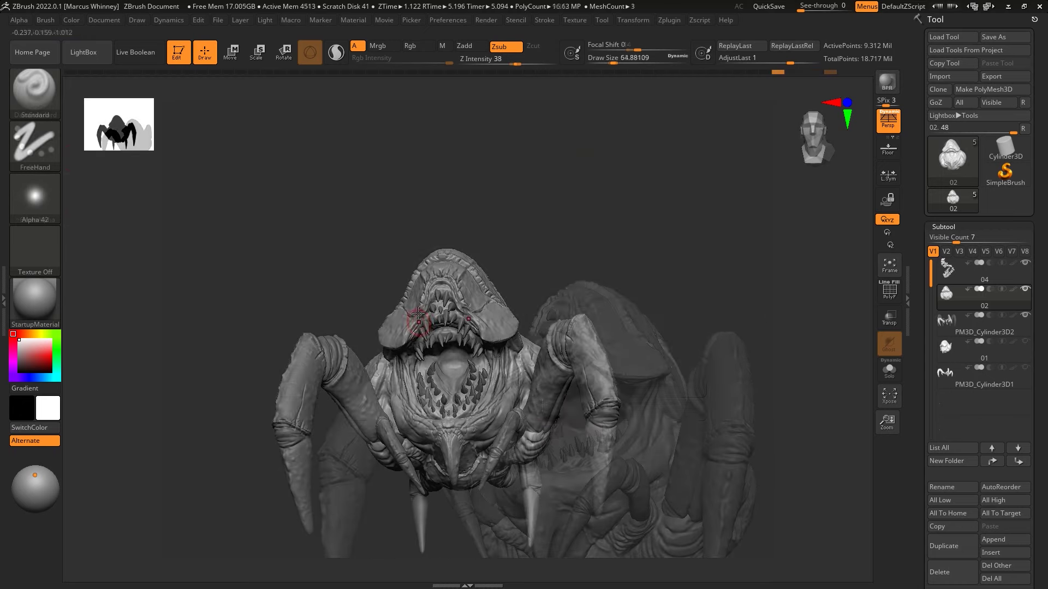
{"action": "left_click_drag", "start_coordinate": [620, 205], "coordinate": [463, 174]}
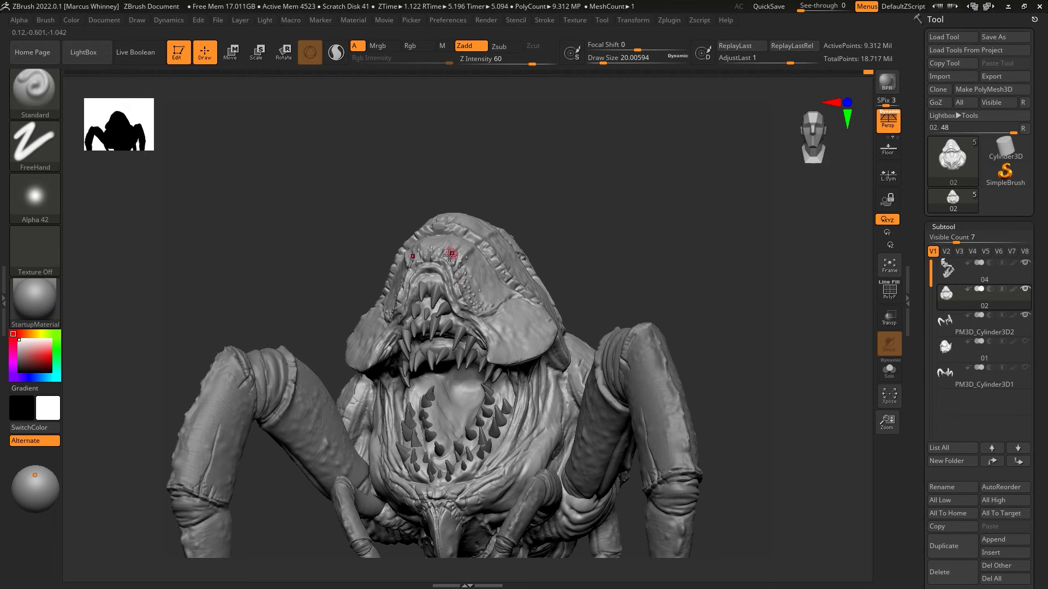
{"action": "left_click_drag", "start_coordinate": [628, 217], "coordinate": [493, 322]}
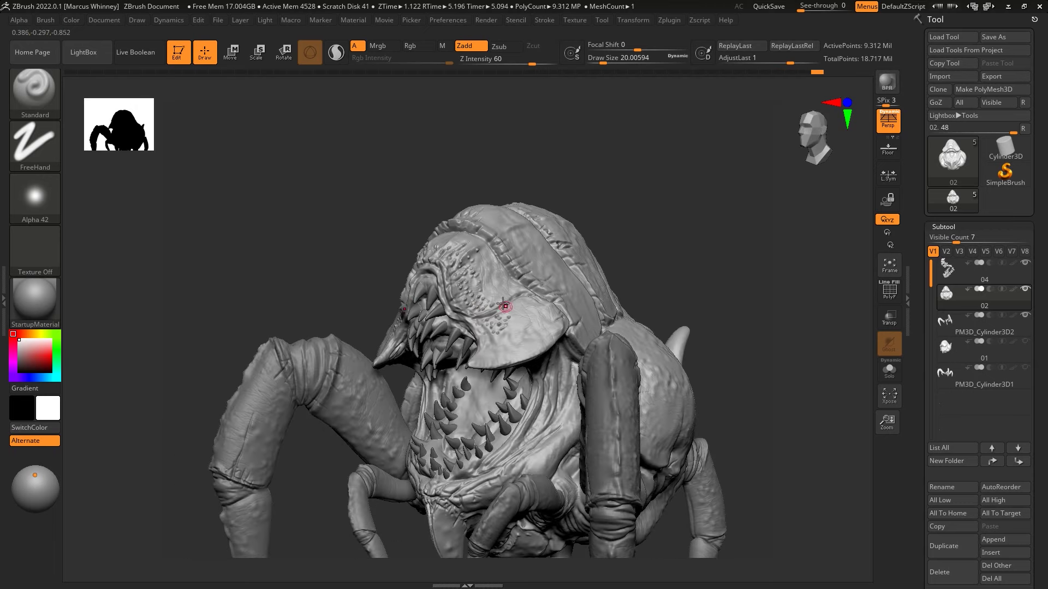
{"action": "left_click_drag", "start_coordinate": [471, 283], "coordinate": [559, 224]}
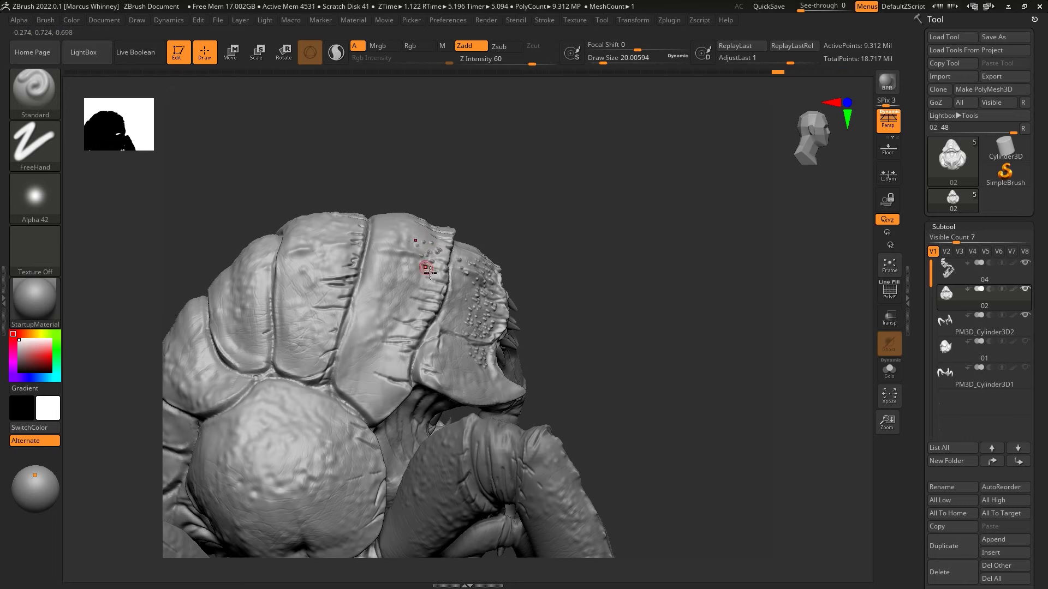
{"action": "key", "text": "f"}
{"action": "left_click_drag", "start_coordinate": [666, 253], "coordinate": [524, 424], "text": "alt"}
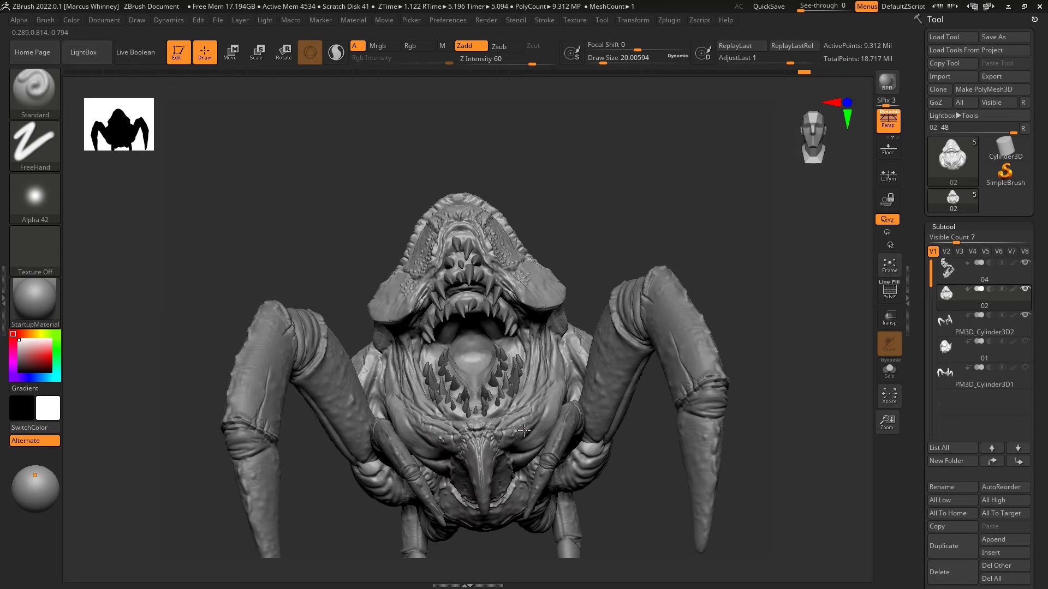
{"action": "left_click_drag", "start_coordinate": [399, 412], "coordinate": [536, 395]}
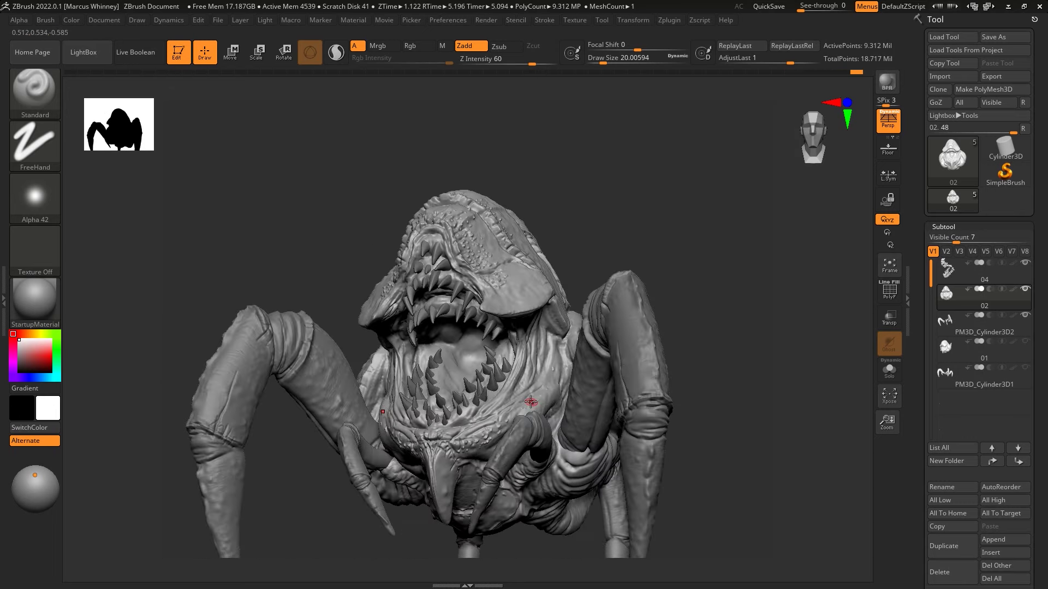
{"action": "right_click_drag", "start_coordinate": [458, 250], "coordinate": [488, 179]}
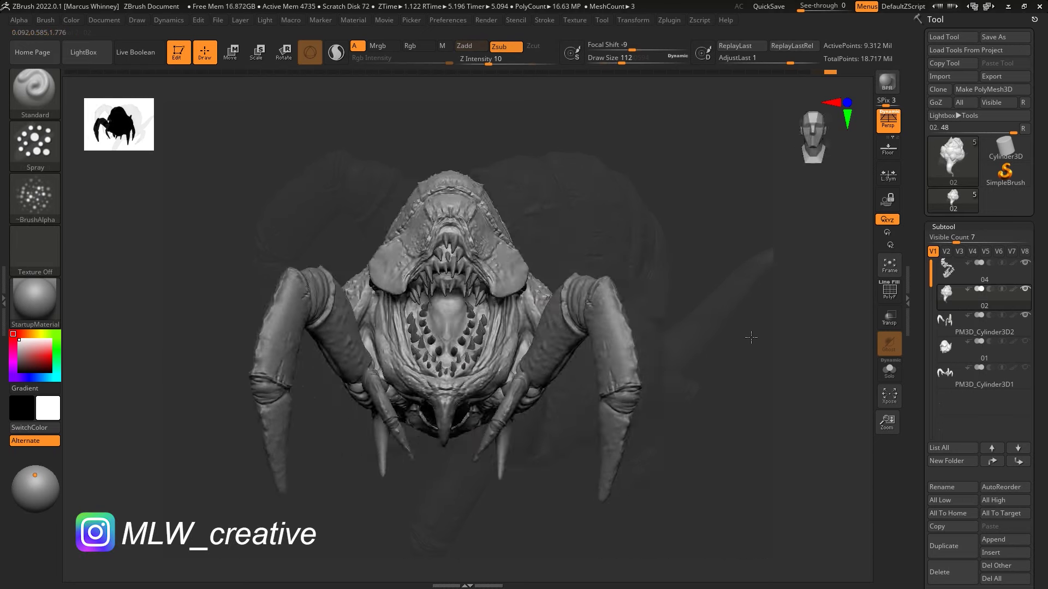
{"action": "left_click_drag", "start_coordinate": [754, 347], "coordinate": [287, 168]}
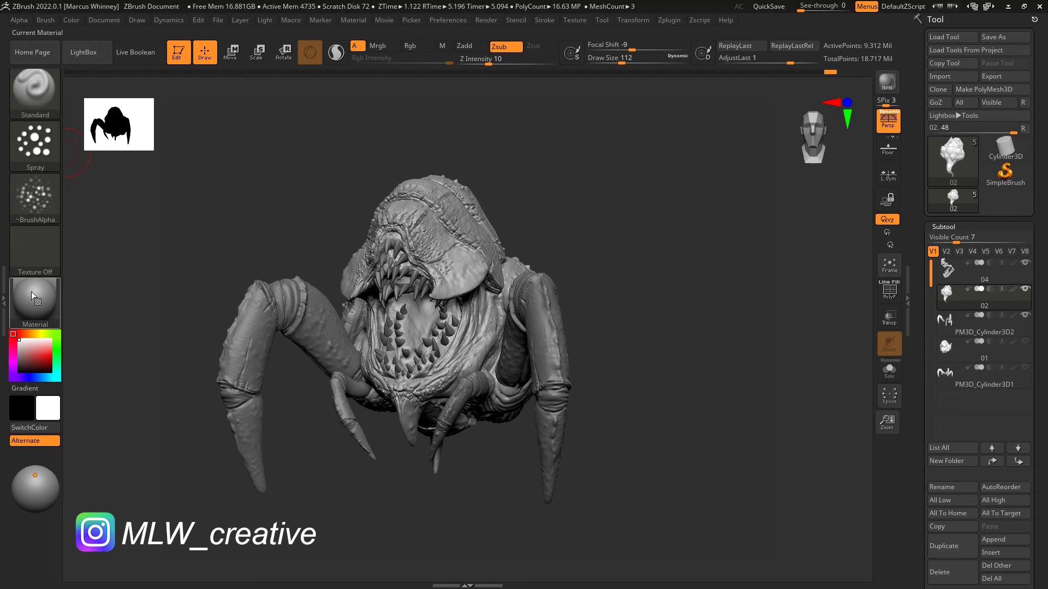
Apply the SkinShade4 material and tint the model dusty red
{"action": "left_click", "coordinate": [33, 298]}
{"action": "left_click", "coordinate": [382, 218]}
{"action": "mouse_move", "coordinate": [789, 321]}
{"action": "left_mouse_down"}
{"action": "mouse_move", "coordinate": [791, 300]}
{"action": "mouse_move", "coordinate": [709, 289]}
{"action": "left_mouse_up"}
{"action": "left_click", "coordinate": [71, 19]}
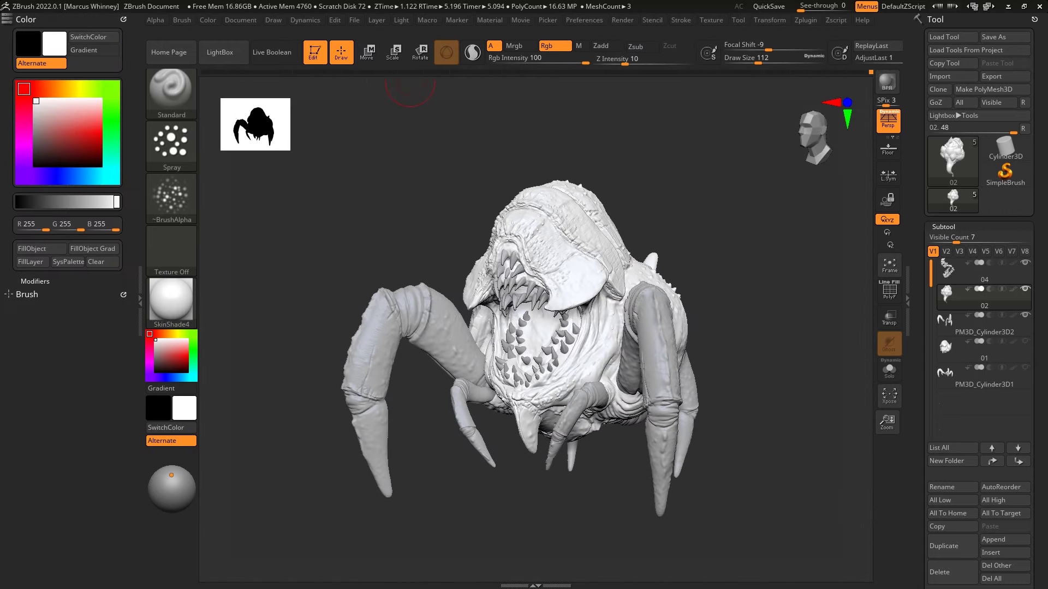
{"action": "left_click", "coordinate": [43, 142]}
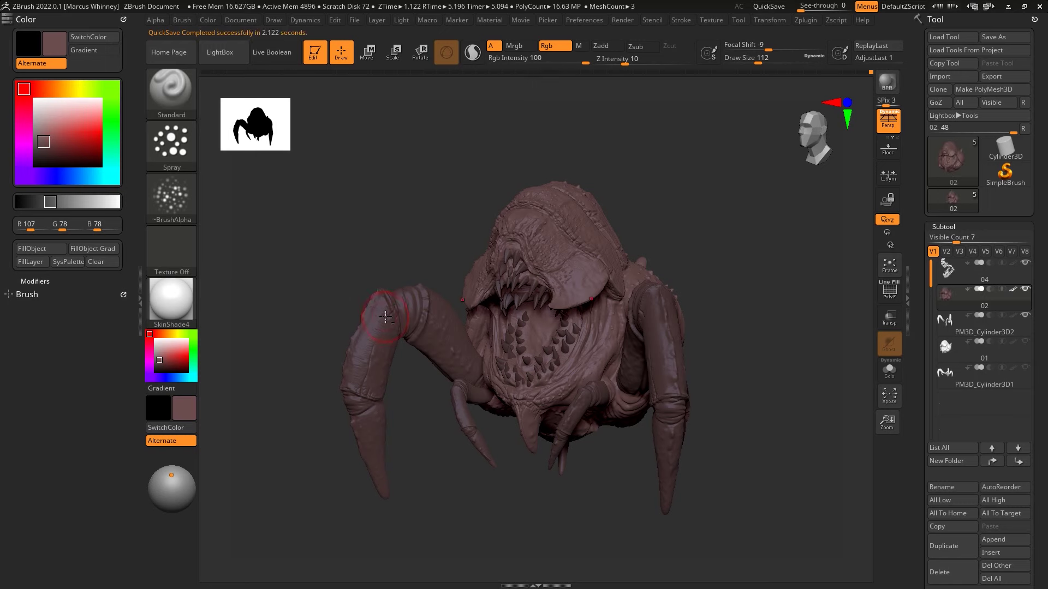
Colour the teeth on the PM3D_Cylinder3D2 part light beige
{"action": "left_click", "coordinate": [385, 317], "text": "alt"}
{"action": "left_click", "coordinate": [63, 88]}
{"action": "left_click", "coordinate": [39, 127]}
{"action": "left_click", "coordinate": [208, 19]}
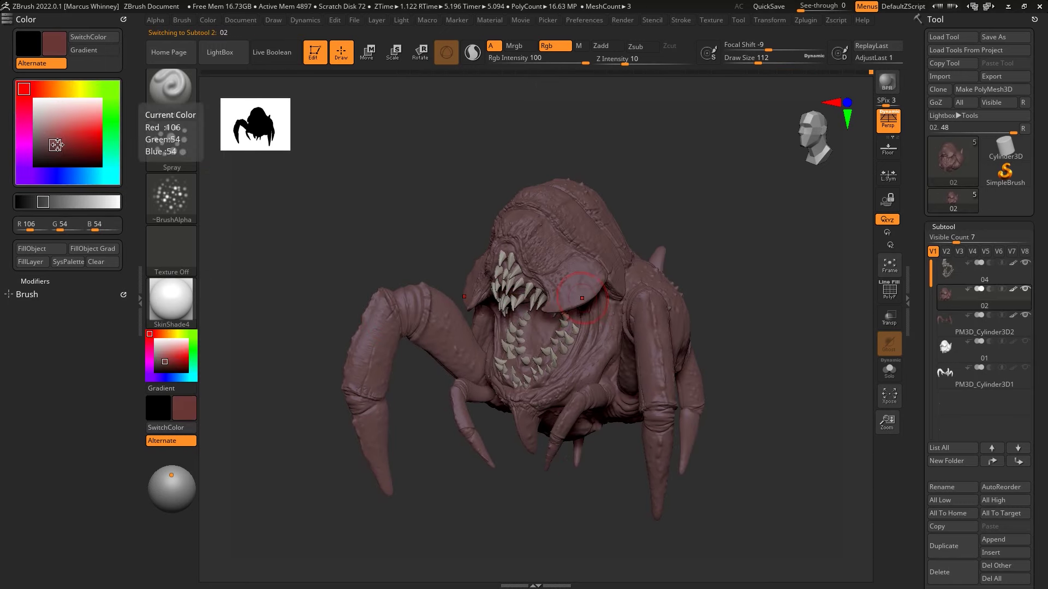
{"action": "left_click_drag", "start_coordinate": [246, 328], "coordinate": [524, 249], "text": "shift"}
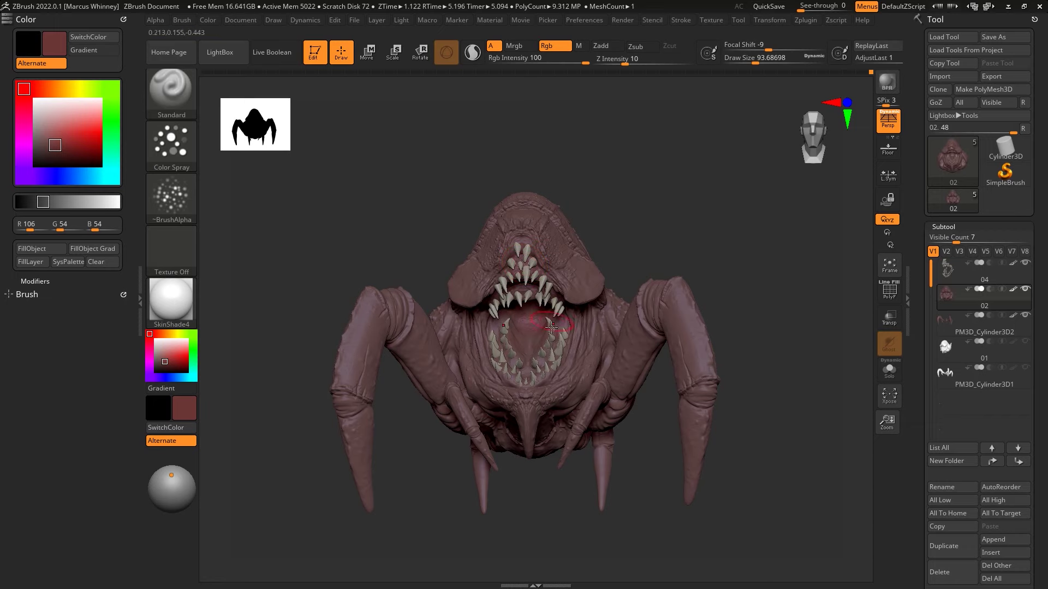
{"action": "left_click_drag", "start_coordinate": [555, 342], "coordinate": [643, 219]}
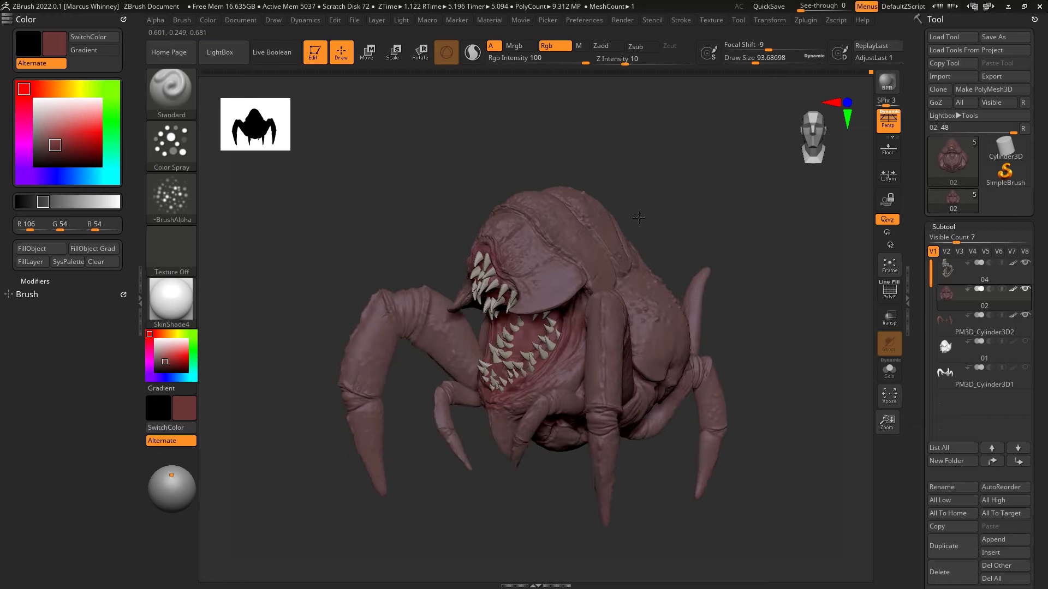
Paint the back in a deeper red picked from the model, working around all sides
{"action": "left_click", "coordinate": [76, 147]}
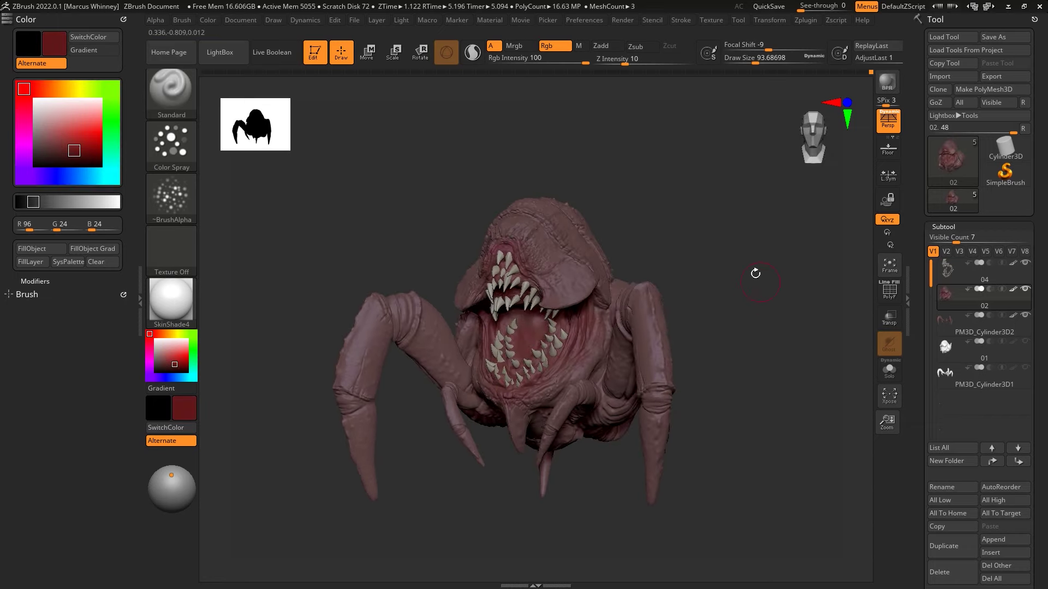
{"action": "left_click_drag", "start_coordinate": [755, 273], "coordinate": [637, 230]}
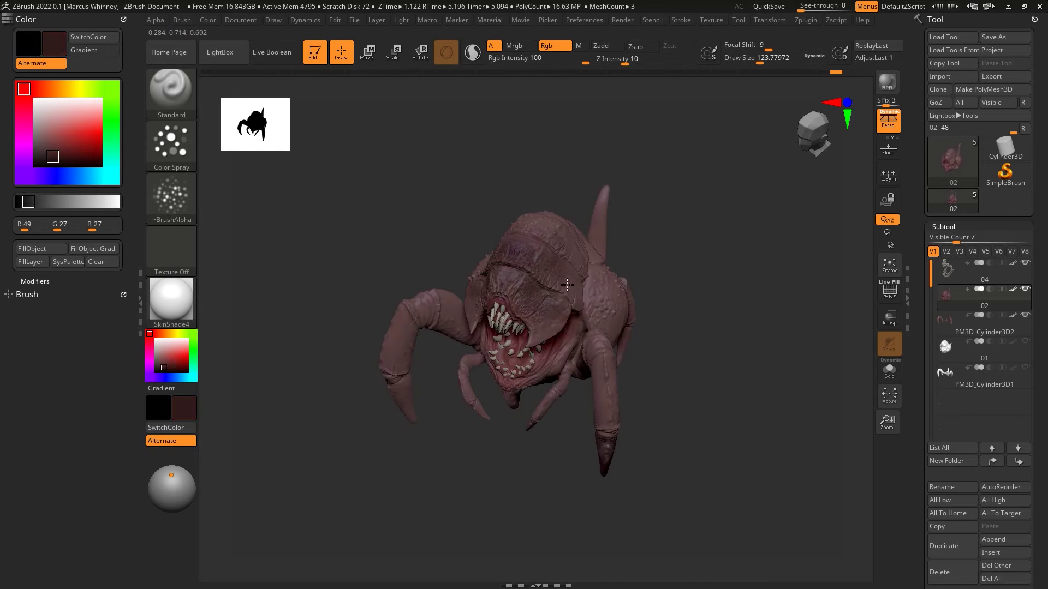
{"action": "left_click_drag", "start_coordinate": [567, 285], "coordinate": [598, 159]}
{"action": "mouse_move", "coordinate": [624, 204]}
{"action": "left_mouse_down"}
{"action": "mouse_move", "coordinate": [646, 242]}
{"action": "mouse_move", "coordinate": [690, 175]}
{"action": "left_mouse_up"}
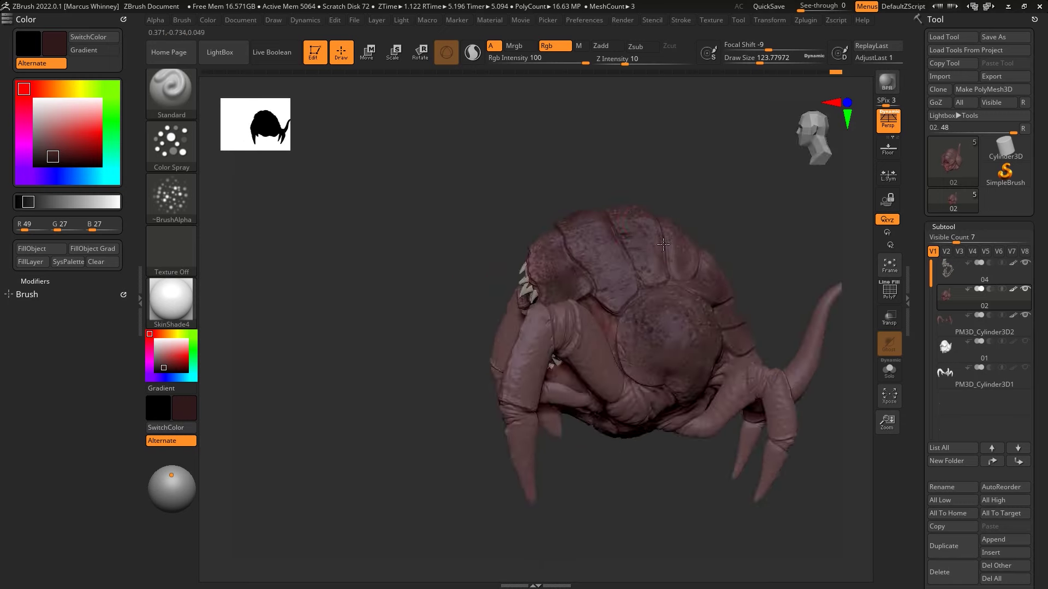
{"action": "left_click_drag", "start_coordinate": [594, 218], "coordinate": [635, 226]}
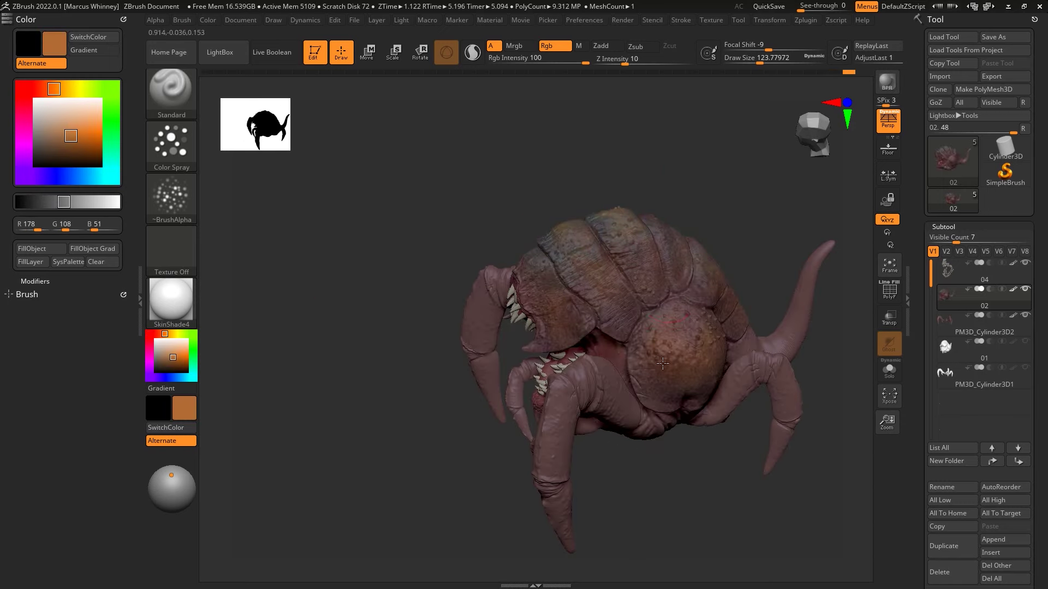
{"action": "left_click_drag", "start_coordinate": [707, 371], "coordinate": [559, 326]}
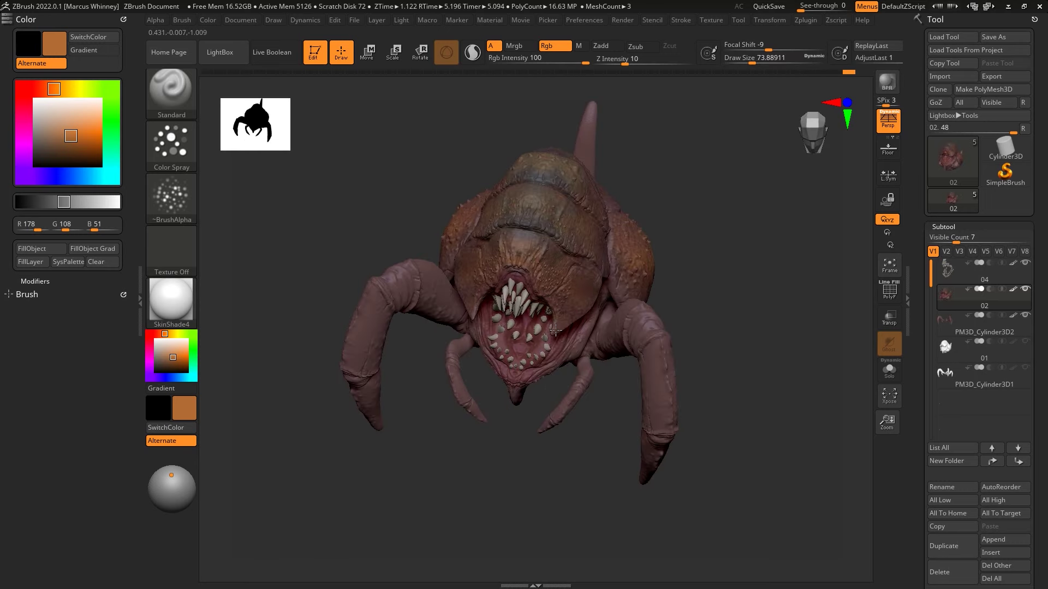
Paint the back shell in brown sampled from the model with C
{"action": "right_click", "coordinate": [690, 288]}
{"action": "left_click_drag", "start_coordinate": [677, 284], "coordinate": [617, 327]}
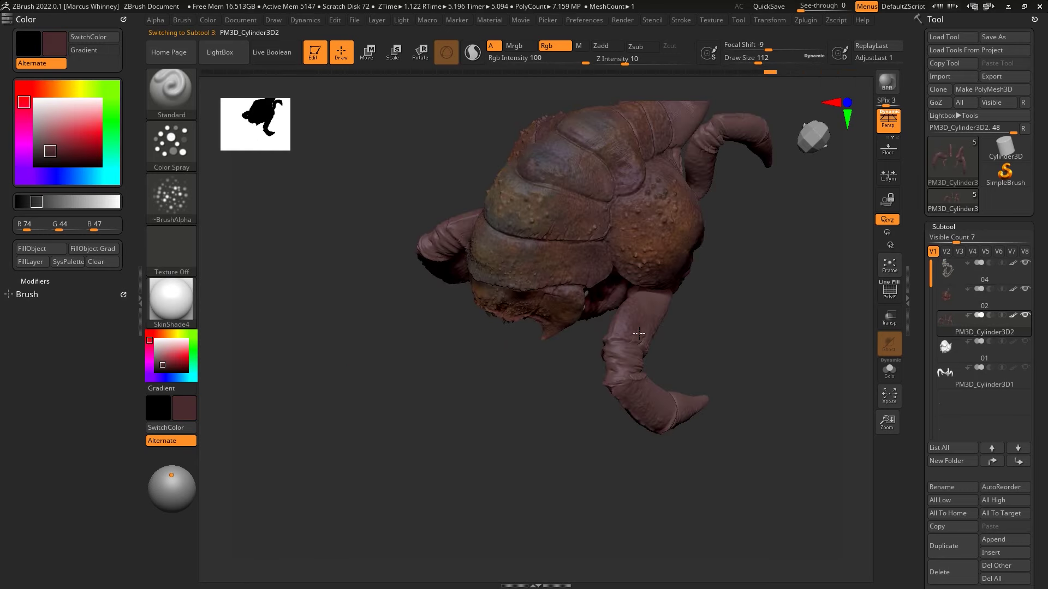
{"action": "left_click_drag", "start_coordinate": [665, 404], "coordinate": [660, 365]}
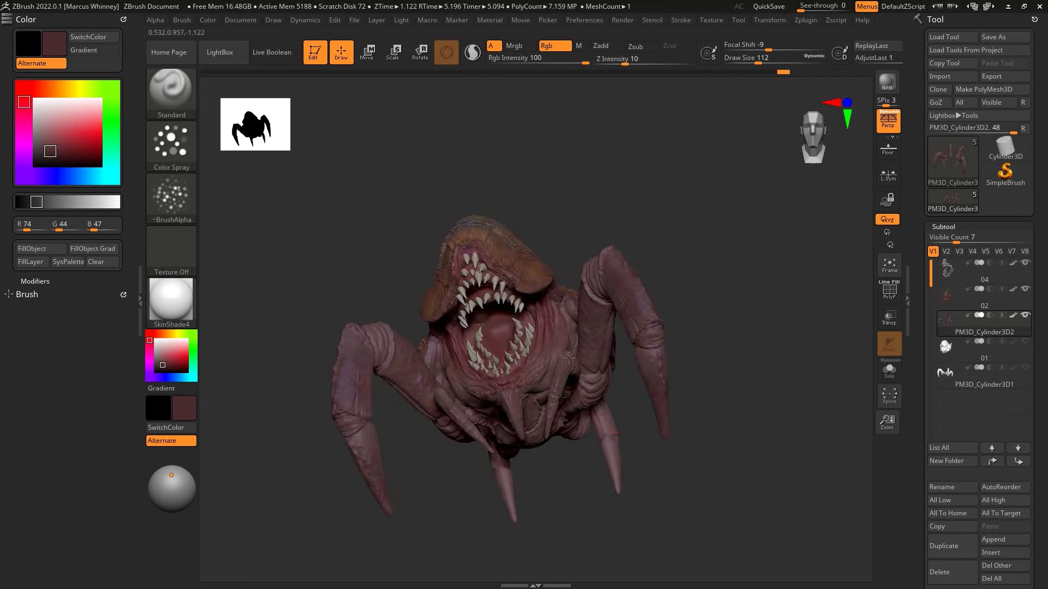
{"action": "left_click_drag", "start_coordinate": [564, 371], "coordinate": [678, 368]}
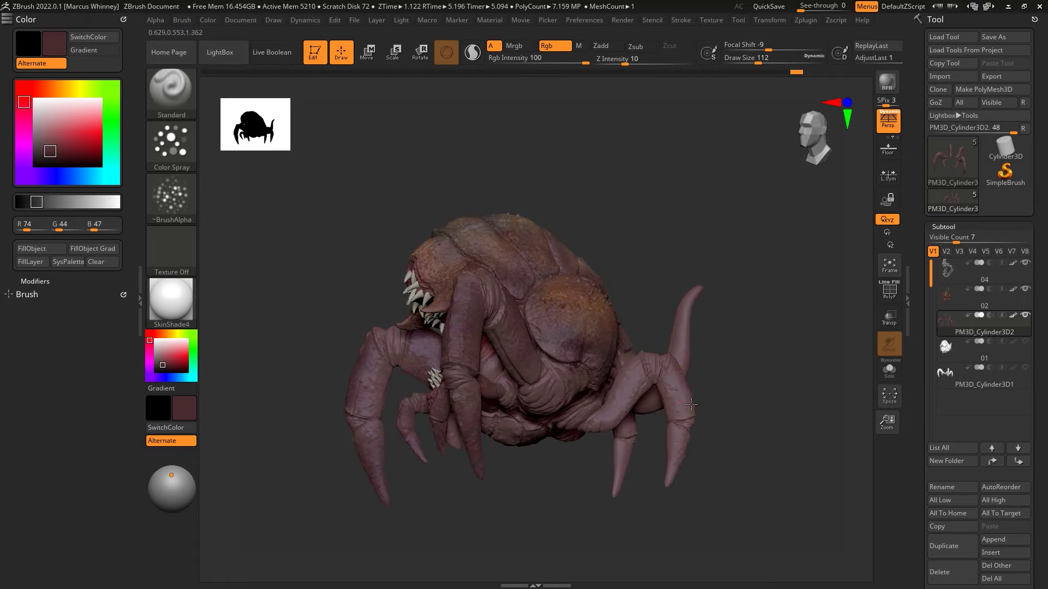
{"action": "left_click_drag", "start_coordinate": [609, 420], "coordinate": [636, 242]}
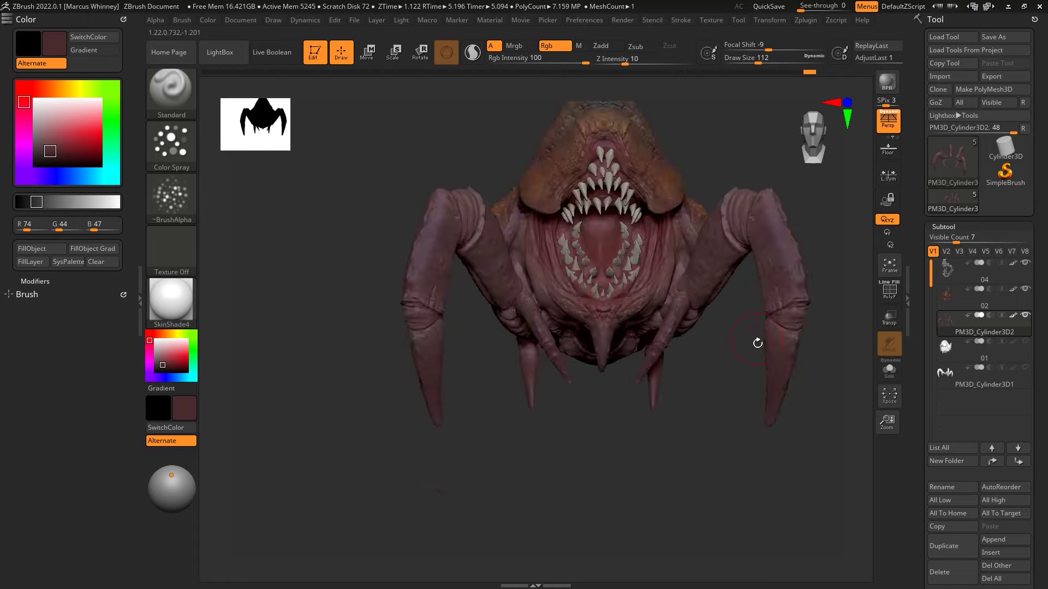
{"action": "key", "text": "c"}
{"action": "mouse_move", "coordinate": [635, 243]}
{"action": "left_mouse_down"}
{"action": "mouse_move", "coordinate": [546, 382]}
{"action": "mouse_move", "coordinate": [556, 365]}
{"action": "mouse_move", "coordinate": [694, 367]}
{"action": "mouse_move", "coordinate": [681, 402]}
{"action": "mouse_move", "coordinate": [503, 317]}
{"action": "left_mouse_up"}
{"action": "left_click", "coordinate": [546, 415], "text": "alt"}
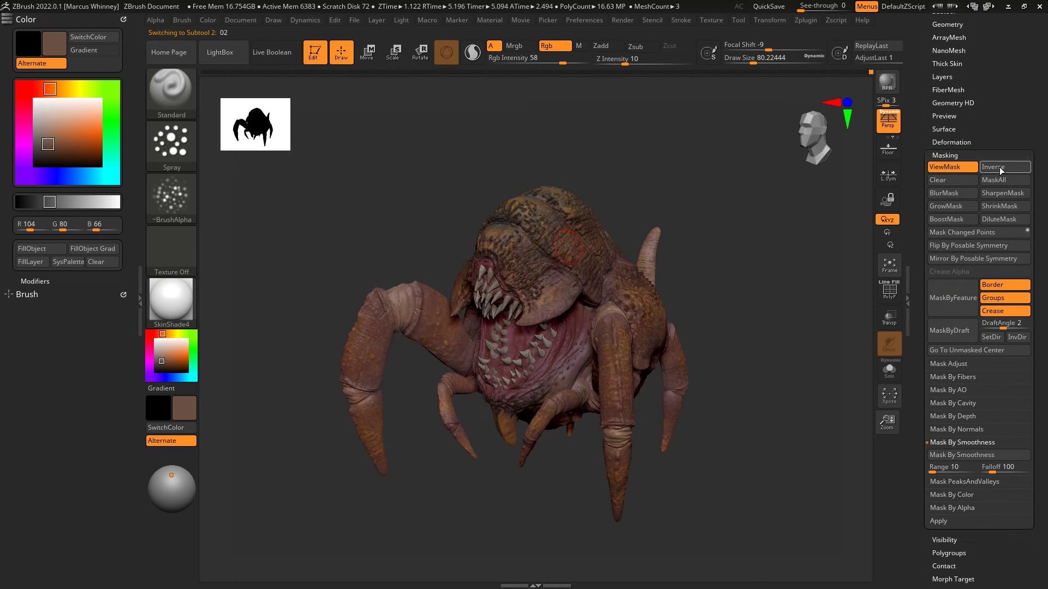
Hide the mask overlay with Ctrl+H and check the creature's back
{"action": "key", "text": "ctrl+h"}
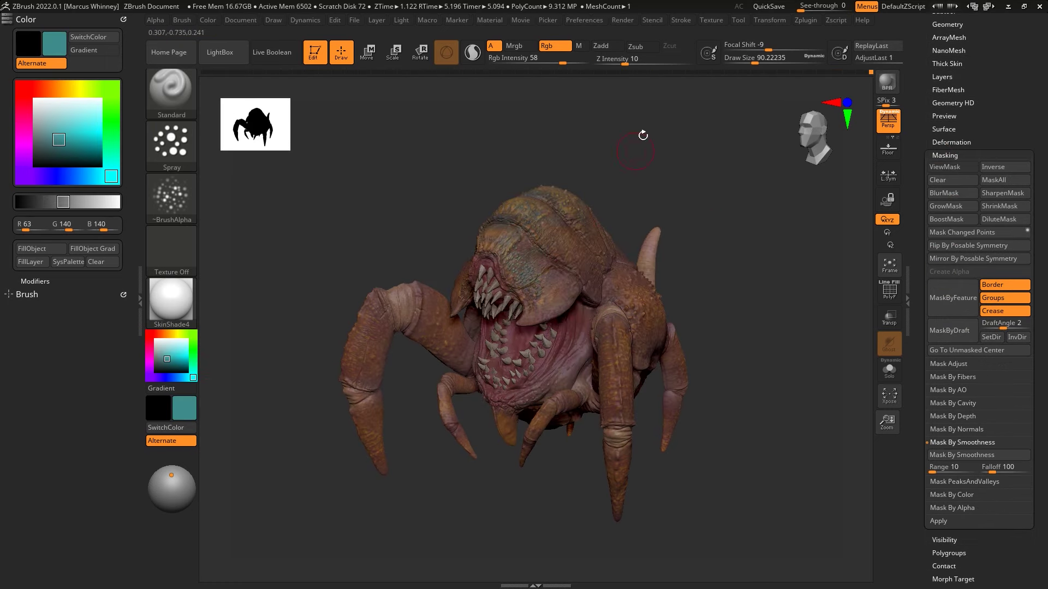
{"action": "left_click_drag", "start_coordinate": [643, 135], "coordinate": [625, 386]}
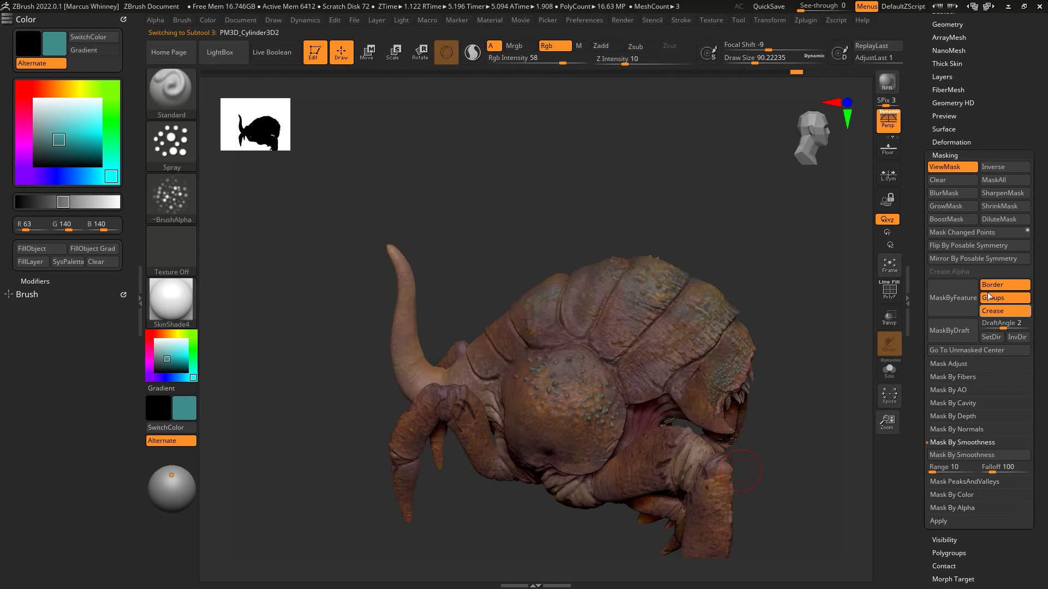
{"action": "key", "text": "ctrl+h"}
{"action": "left_click_drag", "start_coordinate": [775, 306], "coordinate": [723, 360]}
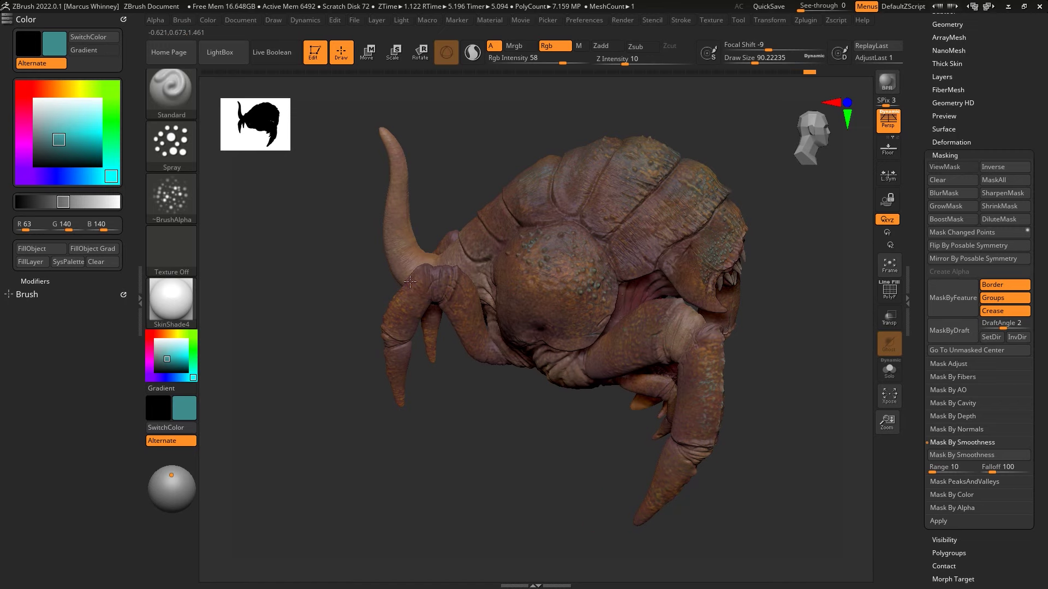
Merge all subtools into one posable mesh with Transpose Master
{"action": "left_click_drag", "start_coordinate": [409, 281], "coordinate": [714, 425]}
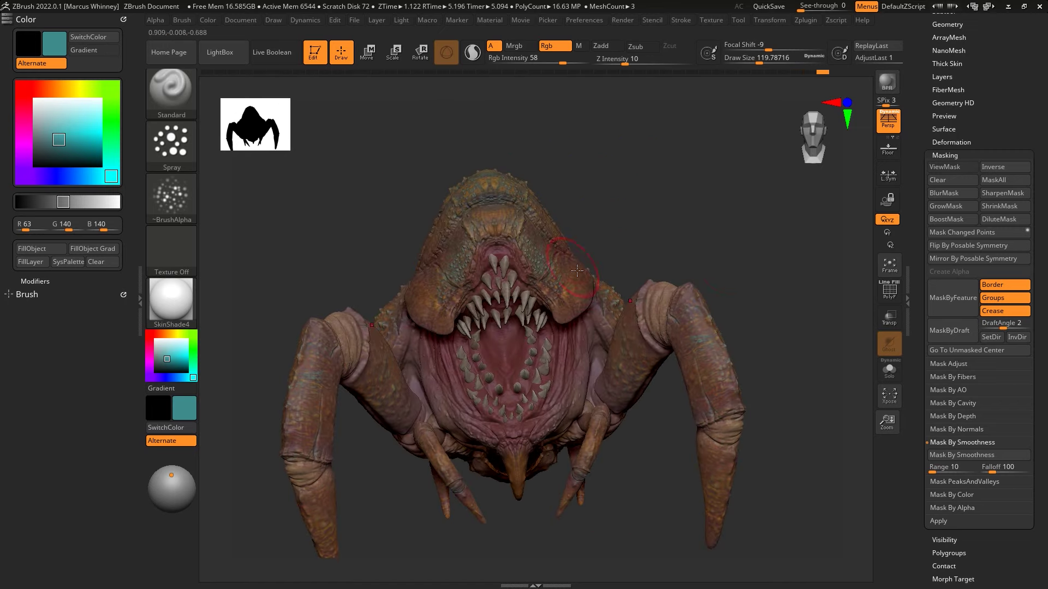
{"action": "mouse_move", "coordinate": [617, 243]}
{"action": "left_mouse_down"}
{"action": "mouse_move", "coordinate": [766, 320]}
{"action": "mouse_move", "coordinate": [511, 141]}
{"action": "mouse_move", "coordinate": [742, 265]}
{"action": "left_mouse_up"}
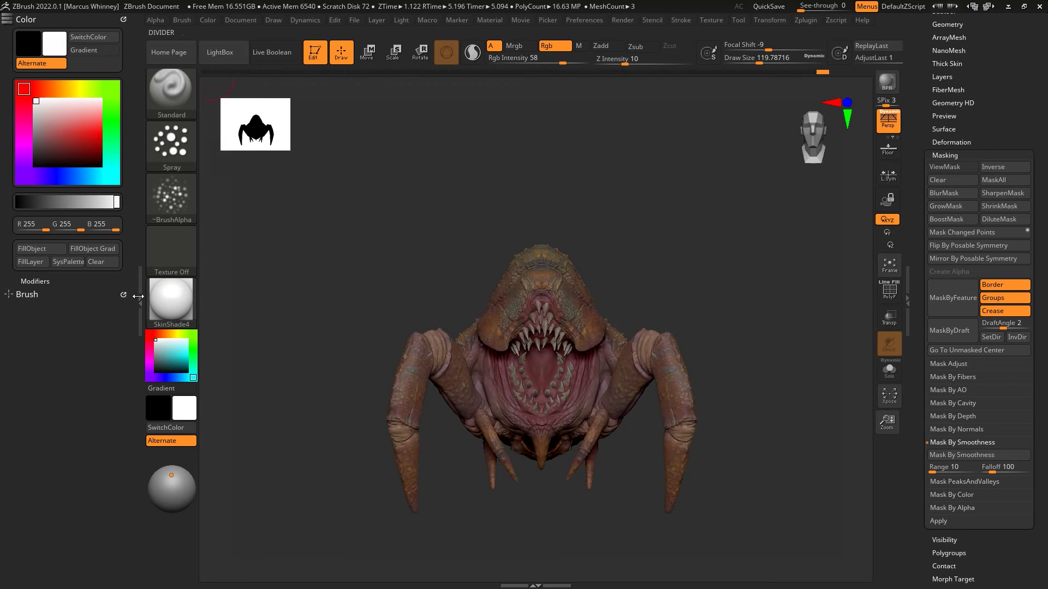
{"action": "left_click", "coordinate": [669, 20]}
{"action": "left_click", "coordinate": [701, 268]}
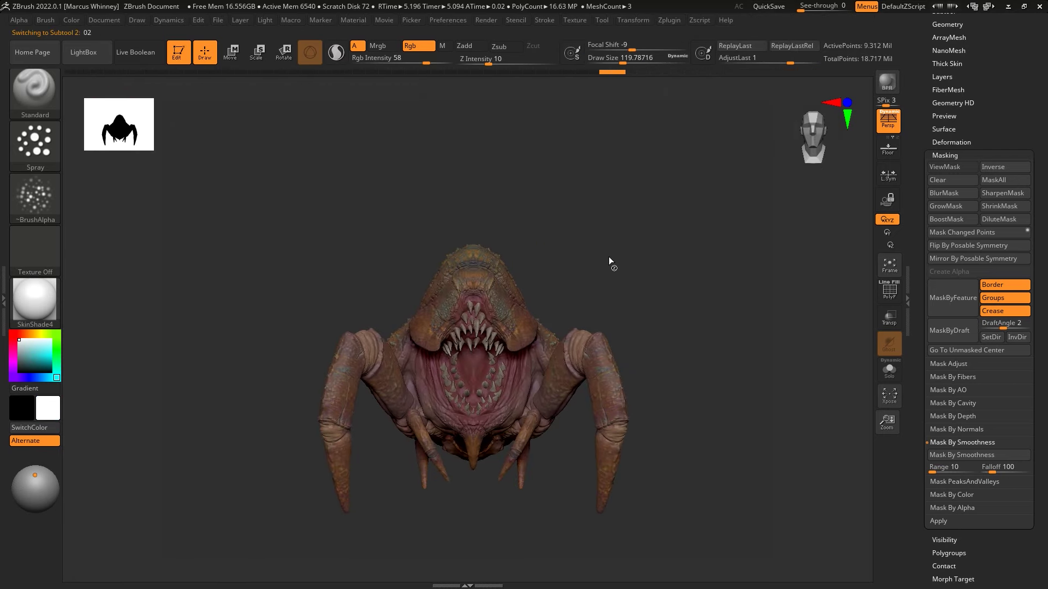
Mask all but the left leg and rotate it into a bent pose with the Transpose gizmo
{"action": "mouse_move", "coordinate": [682, 224]}
{"action": "left_mouse_down"}
{"action": "mouse_move", "coordinate": [417, 152]}
{"action": "mouse_move", "coordinate": [374, 198]}
{"action": "left_mouse_up"}
{"action": "key", "text": "e"}
{"action": "left_click", "coordinate": [375, 284], "text": "ctrl"}
{"action": "left_click_drag", "start_coordinate": [375, 284], "coordinate": [417, 327], "text": "shift"}
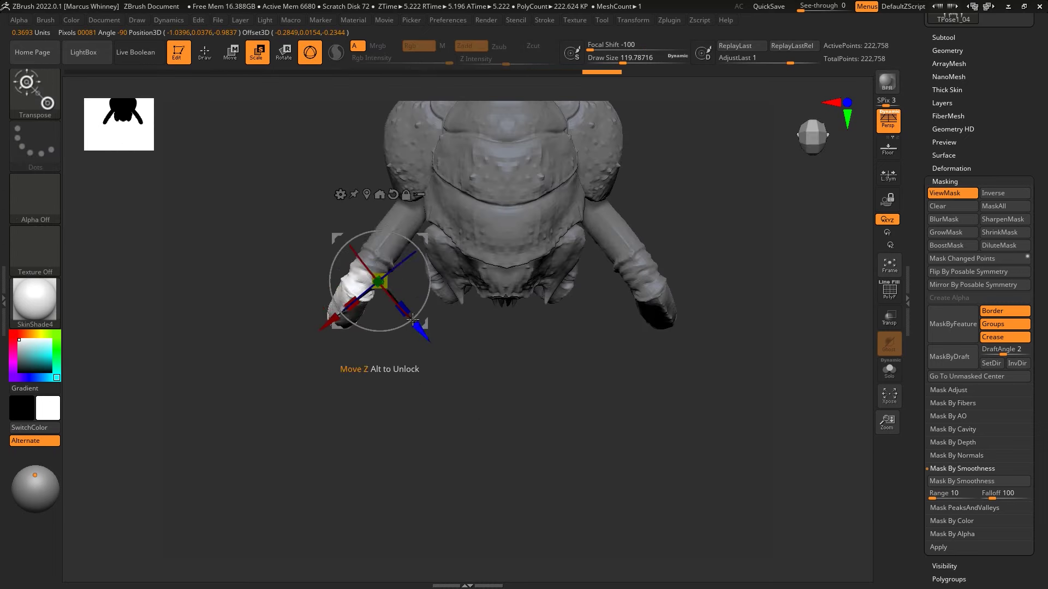
{"action": "mouse_move", "coordinate": [411, 290]}
{"action": "left_mouse_down"}
{"action": "mouse_move", "coordinate": [382, 317]}
{"action": "mouse_move", "coordinate": [291, 353]}
{"action": "mouse_move", "coordinate": [287, 382]}
{"action": "mouse_move", "coordinate": [342, 315]}
{"action": "mouse_move", "coordinate": [316, 337]}
{"action": "left_mouse_up"}
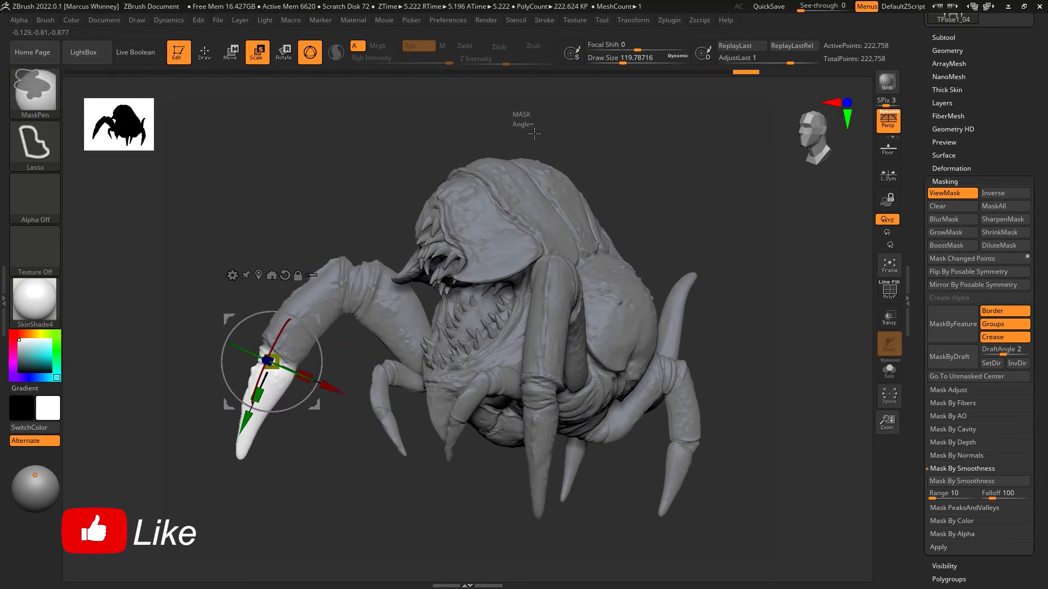
{"action": "key", "text": "ctrl+h"}
Restore the body mask and switch to a perspective view of the head and posed claw
{"action": "left_click_drag", "start_coordinate": [534, 133], "coordinate": [405, 425]}
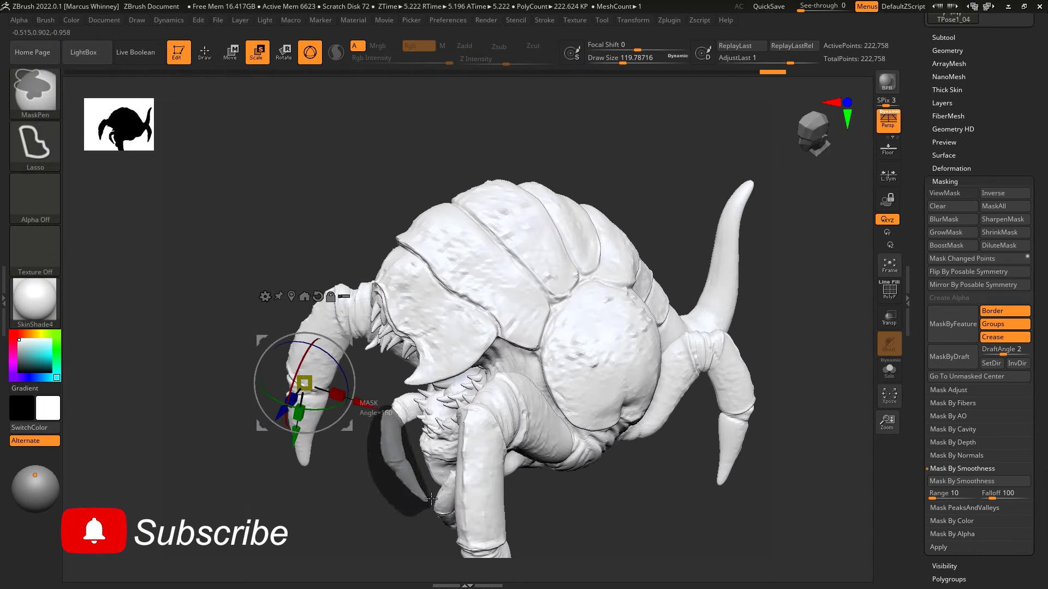
{"action": "left_click", "coordinate": [431, 498], "text": "ctrl"}
{"action": "key", "text": "f"}
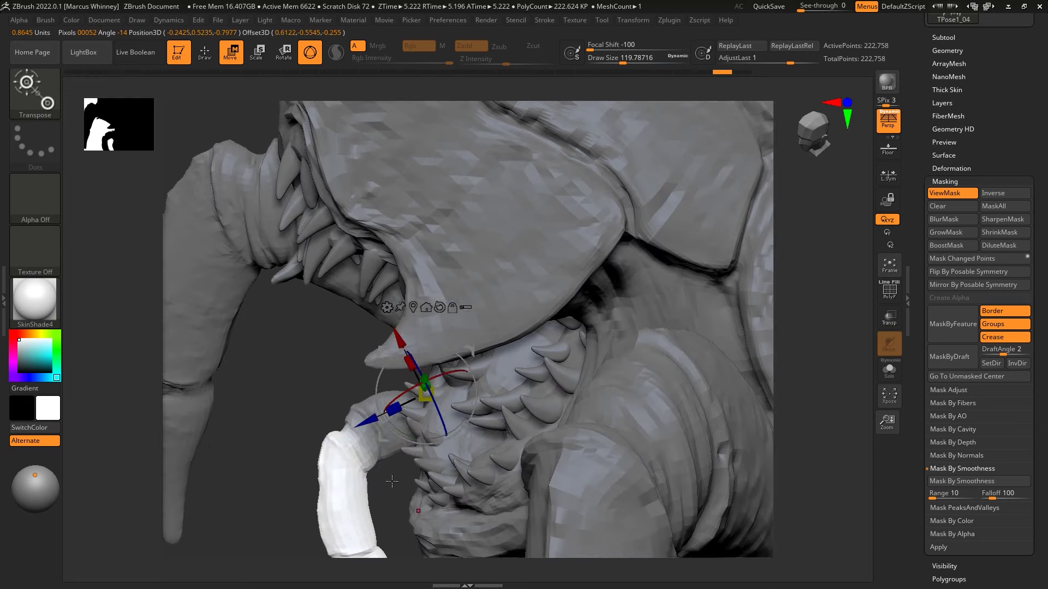
{"action": "left_click_drag", "start_coordinate": [608, 323], "coordinate": [472, 373]}
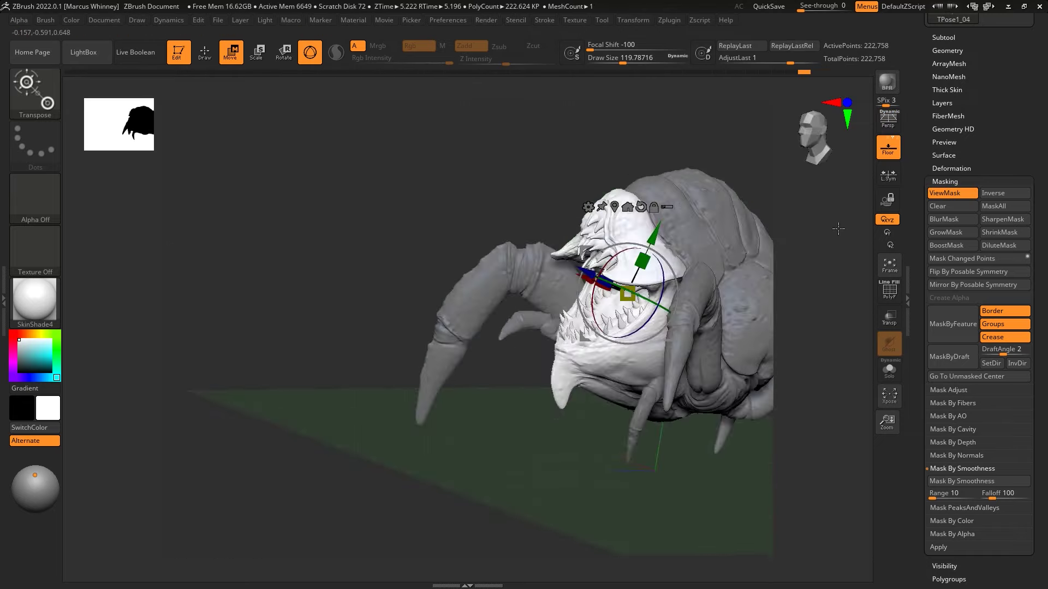
{"action": "key", "text": "p"}
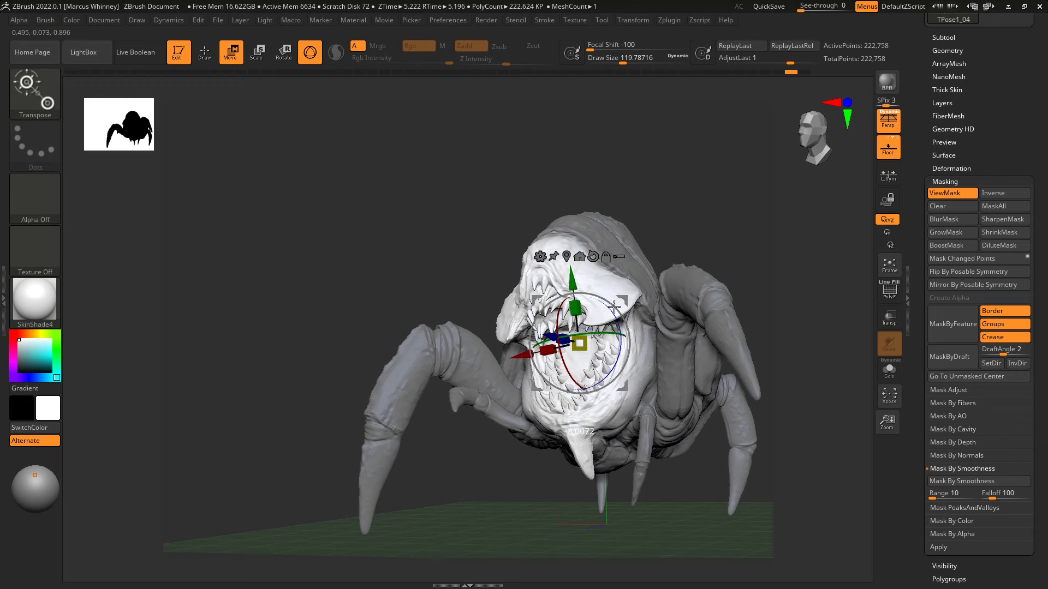
{"action": "right_click_drag", "start_coordinate": [627, 301], "coordinate": [635, 295]}
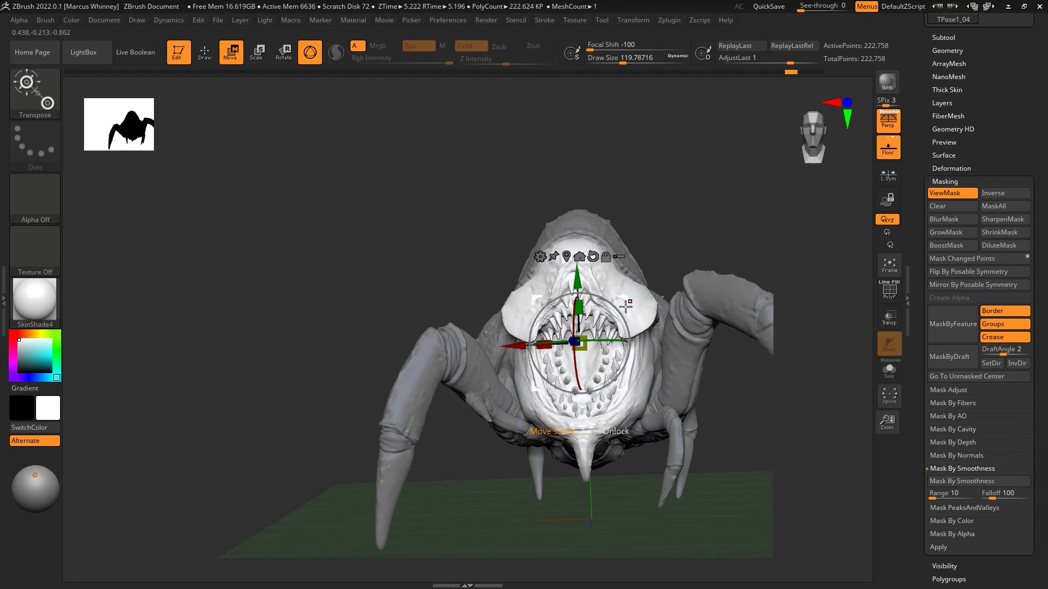
{"action": "mouse_move", "coordinate": [739, 220]}
{"action": "left_mouse_down"}
{"action": "mouse_move", "coordinate": [689, 209]}
{"action": "mouse_move", "coordinate": [431, 382]}
{"action": "left_mouse_up"}
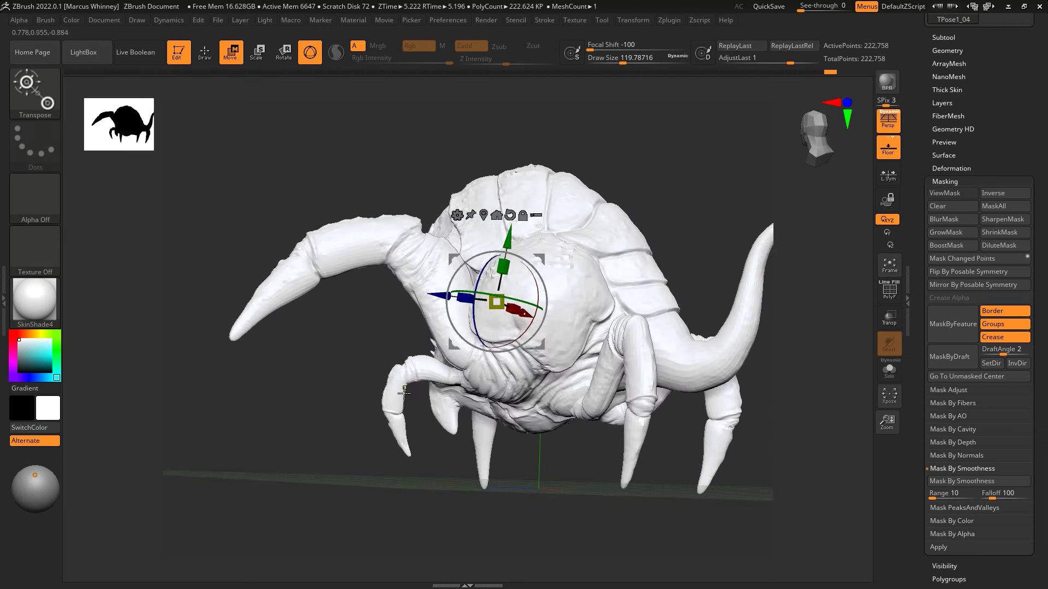
Reposition one unmasked fang, choose the Move brush, and transfer the pose with TPose>SubT
{"action": "left_click", "coordinate": [429, 381], "text": "ctrl"}
{"action": "mouse_move", "coordinate": [473, 471]}
{"action": "left_mouse_down"}
{"action": "mouse_move", "coordinate": [382, 447]}
{"action": "mouse_move", "coordinate": [390, 453]}
{"action": "mouse_move", "coordinate": [366, 334]}
{"action": "mouse_move", "coordinate": [367, 346]}
{"action": "left_mouse_up"}
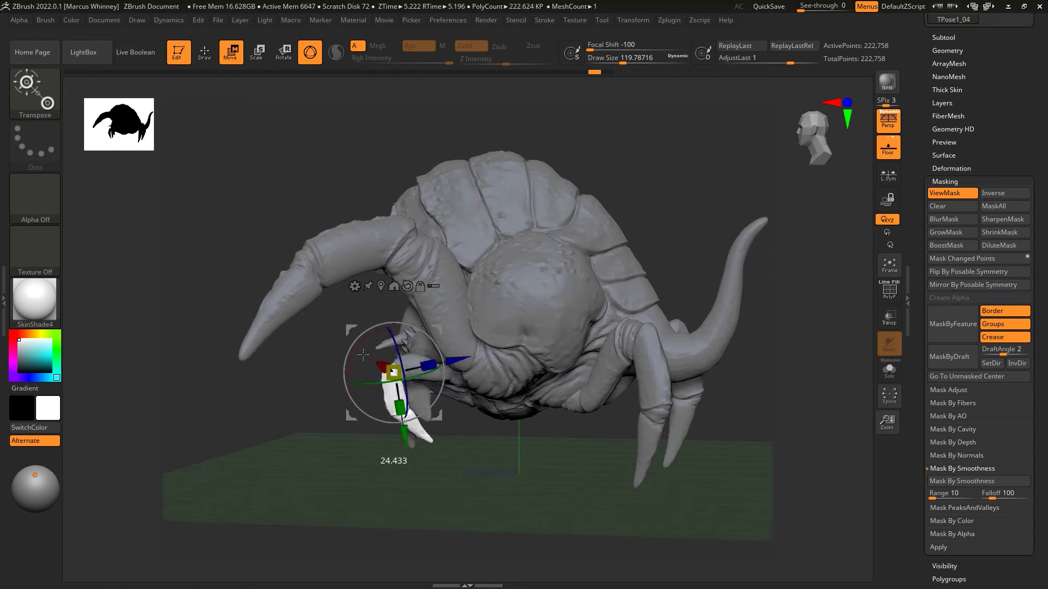
{"action": "key", "text": "b"}
{"action": "key", "text": "m"}
{"action": "key", "text": "v"}
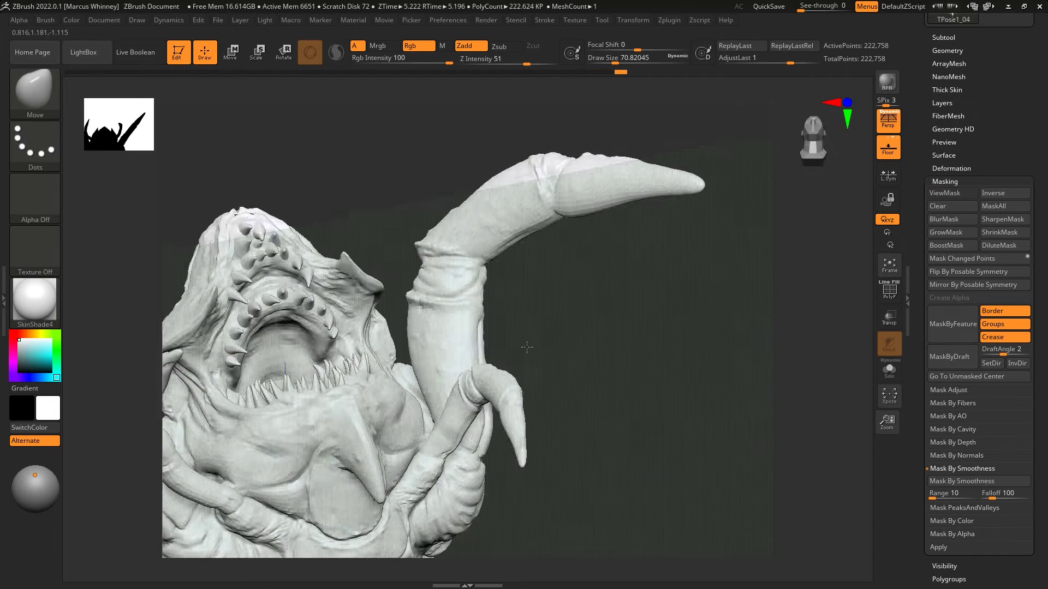
{"action": "left_click_drag", "start_coordinate": [461, 448], "coordinate": [686, 217]}
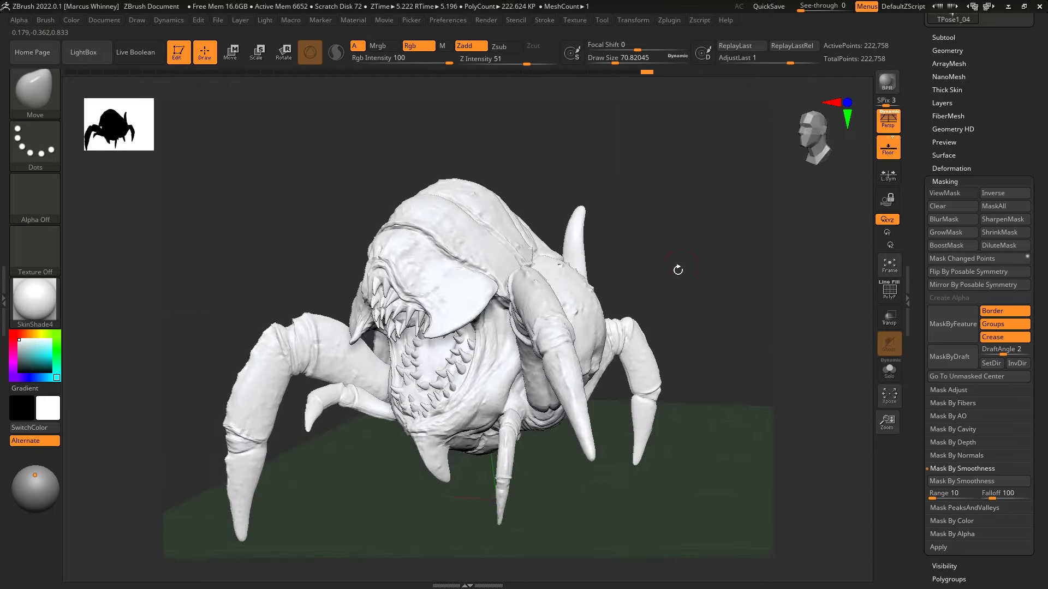
{"action": "left_click", "coordinate": [752, 265]}
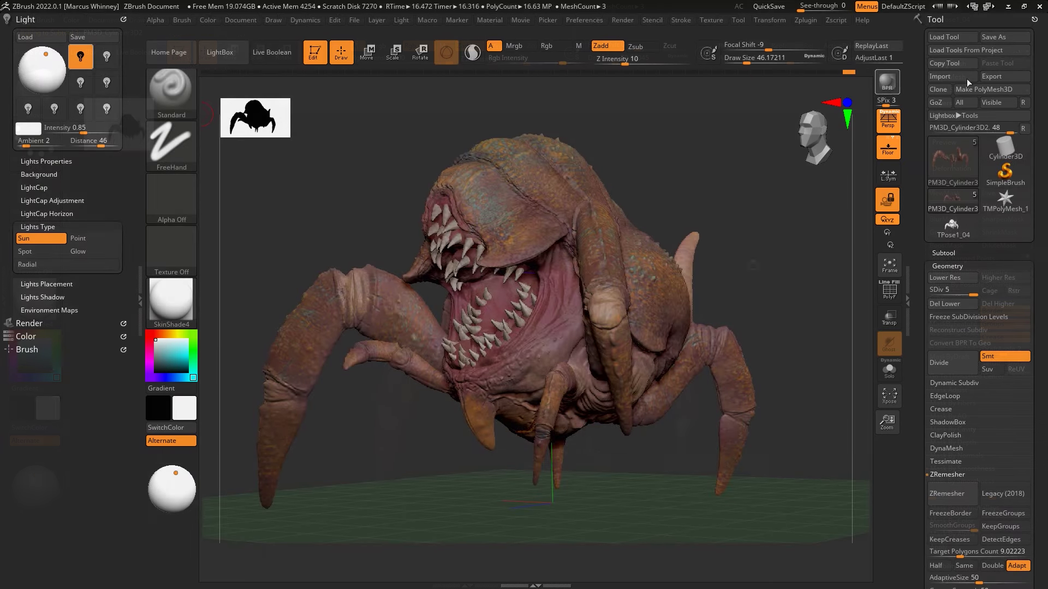
Lower Light Intensity to about 0.42 and BPR-render the creature with shadows and occlusion
{"action": "left_click", "coordinate": [886, 82]}
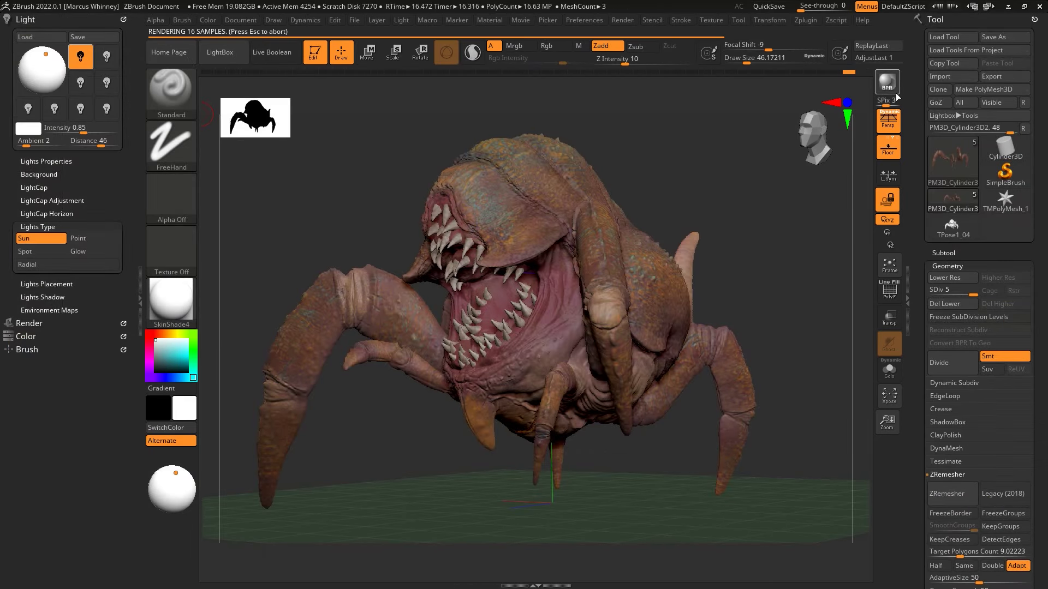
{"action": "left_click", "coordinate": [29, 323]}
{"action": "left_click", "coordinate": [26, 20]}
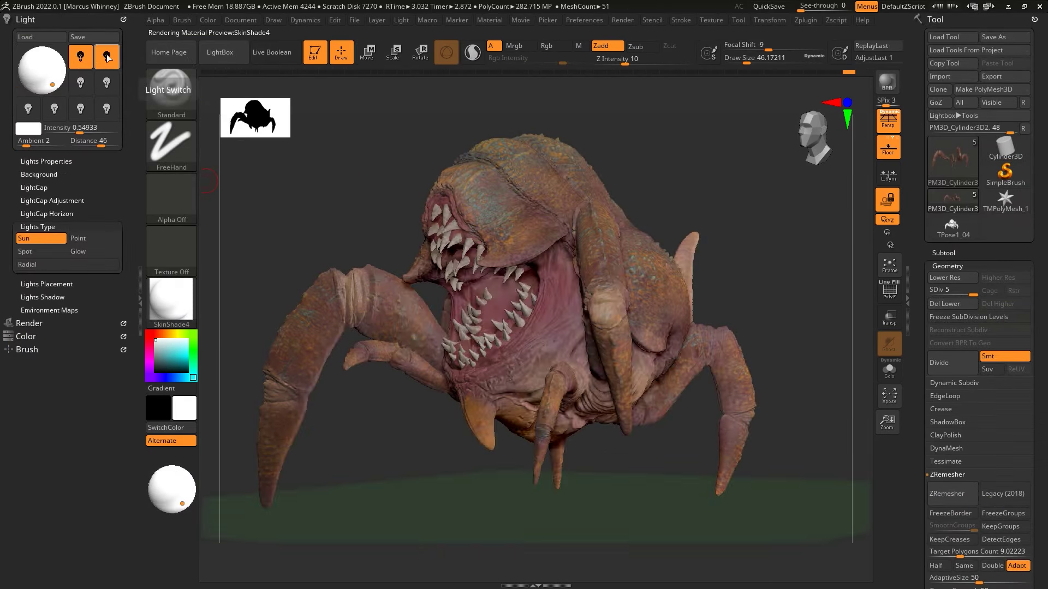
{"action": "left_click_drag", "start_coordinate": [90, 128], "coordinate": [78, 130]}
{"action": "key", "text": "shift+r"}
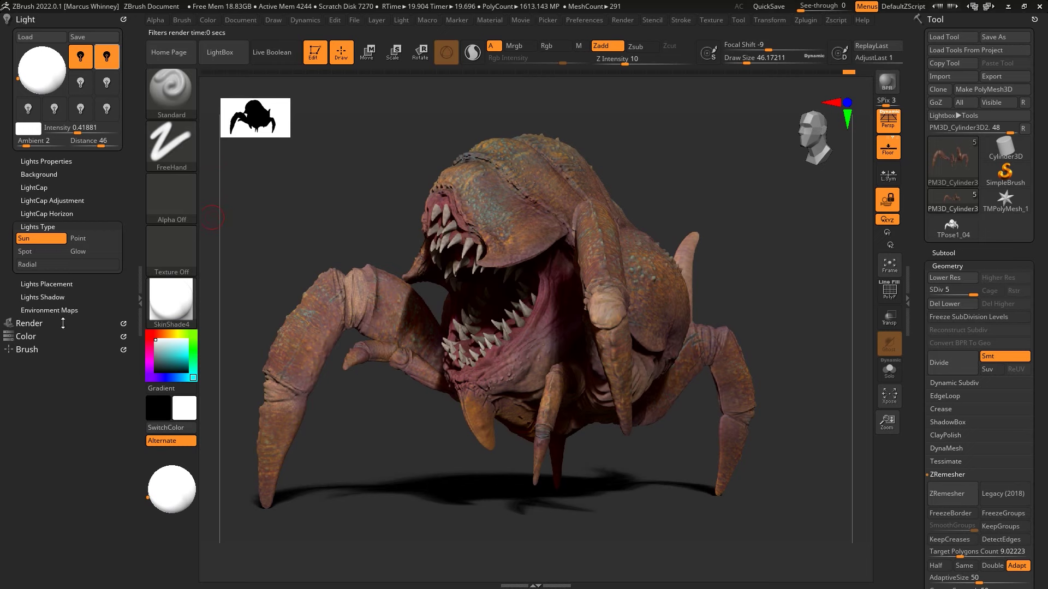
Inspect the BPR RenderPass list, the BPR AO settings and Render Properties
{"action": "left_click", "coordinate": [29, 323]}
{"action": "left_click", "coordinate": [46, 210]}
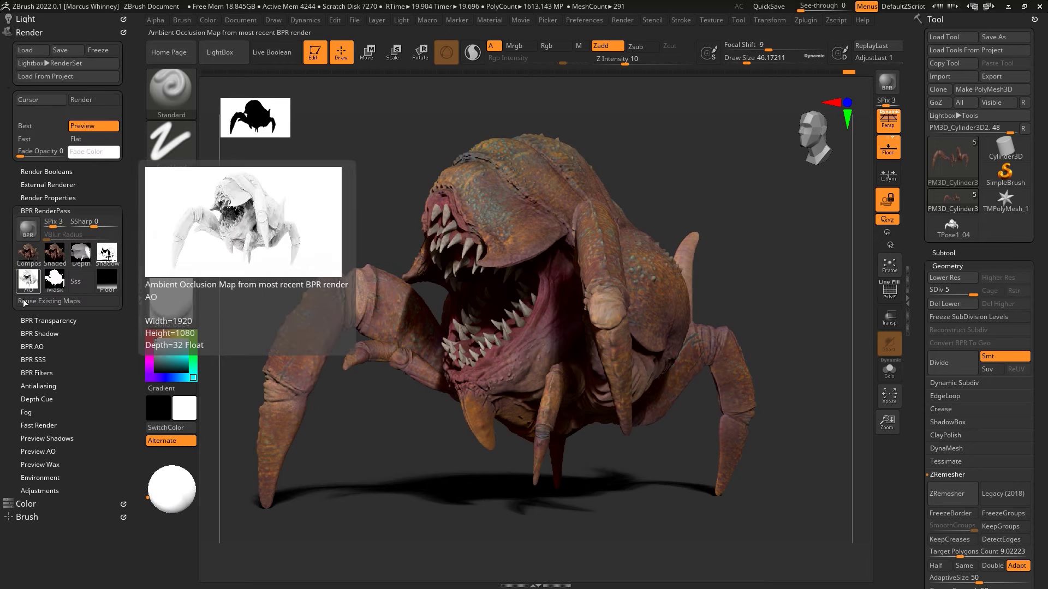
{"action": "left_click", "coordinate": [45, 211]}
{"action": "left_click", "coordinate": [32, 250]}
{"action": "left_click", "coordinate": [32, 250]}
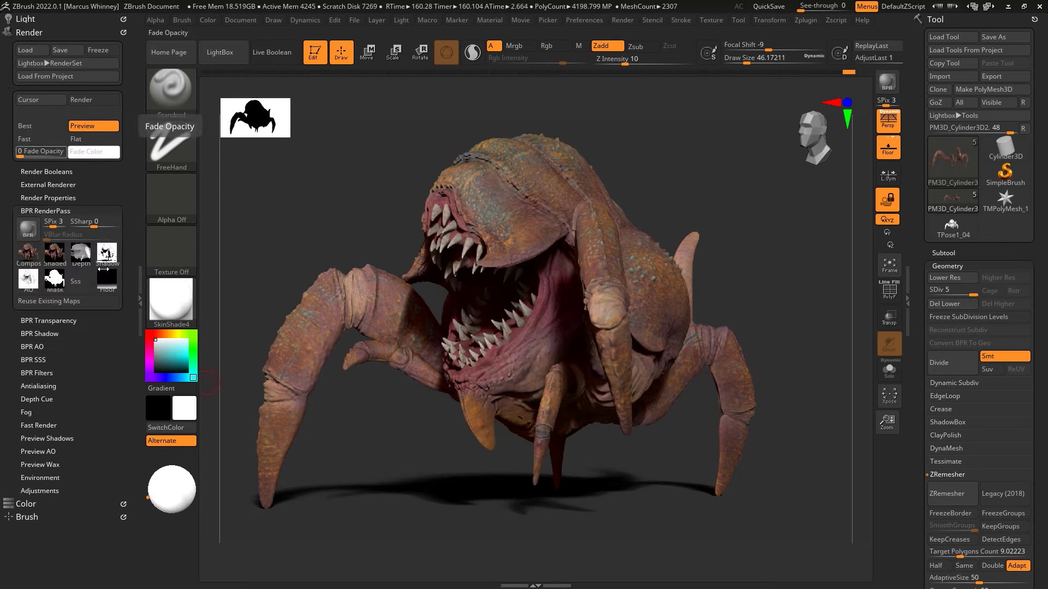
{"action": "left_click", "coordinate": [48, 198]}
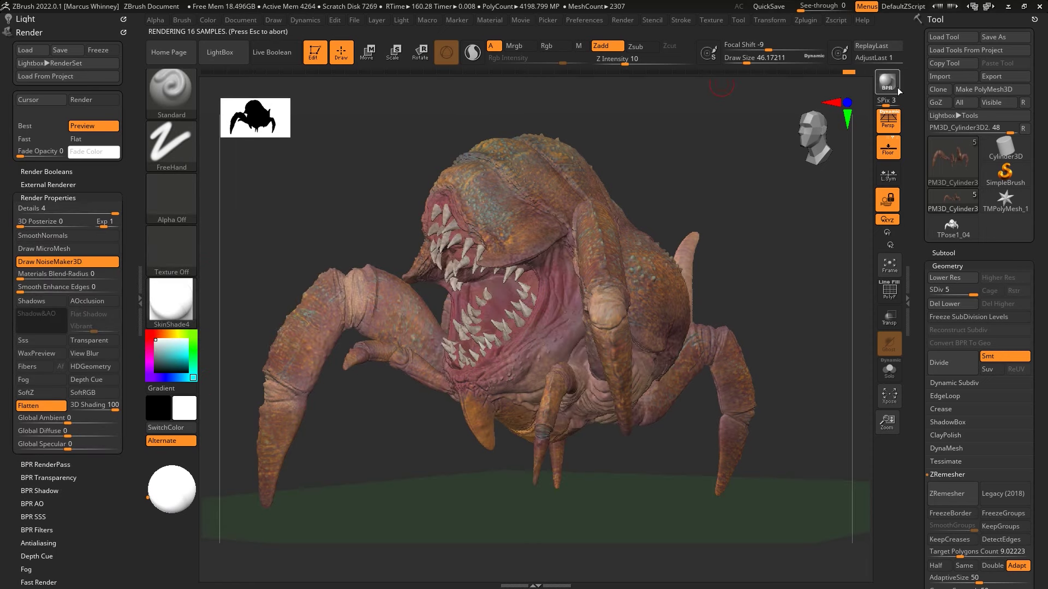
{"action": "left_click", "coordinate": [45, 465]}
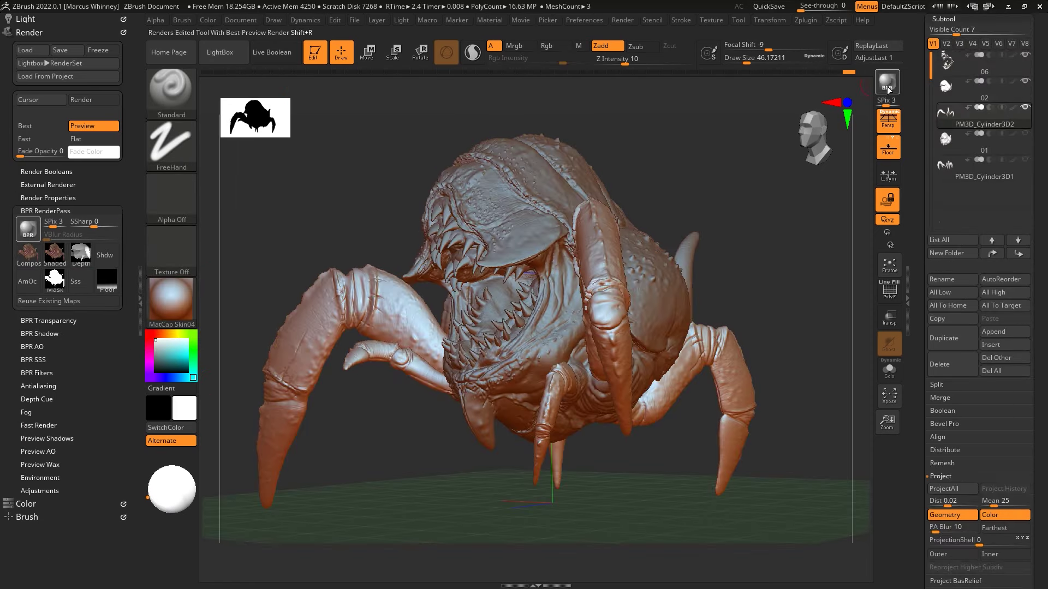
BPR-render the creature, then make the light a Spot at intensity 10, ambient 4, distance 74
{"action": "left_click", "coordinate": [887, 82]}
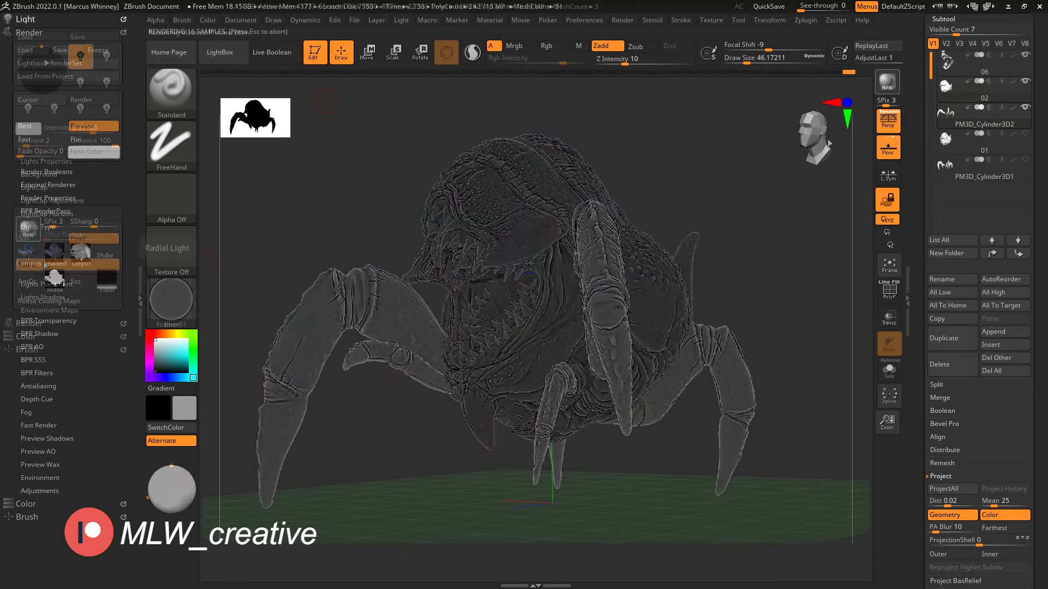
{"action": "left_click", "coordinate": [43, 252]}
{"action": "mouse_move", "coordinate": [92, 132]}
{"action": "left_mouse_down"}
{"action": "mouse_move", "coordinate": [108, 132]}
{"action": "mouse_move", "coordinate": [109, 146]}
{"action": "left_mouse_up"}
{"action": "mouse_move", "coordinate": [26, 145]}
{"action": "left_mouse_down"}
{"action": "mouse_move", "coordinate": [38, 141]}
{"action": "mouse_move", "coordinate": [28, 141]}
{"action": "left_mouse_up"}
{"action": "left_click_drag", "start_coordinate": [109, 132], "coordinate": [118, 133]}
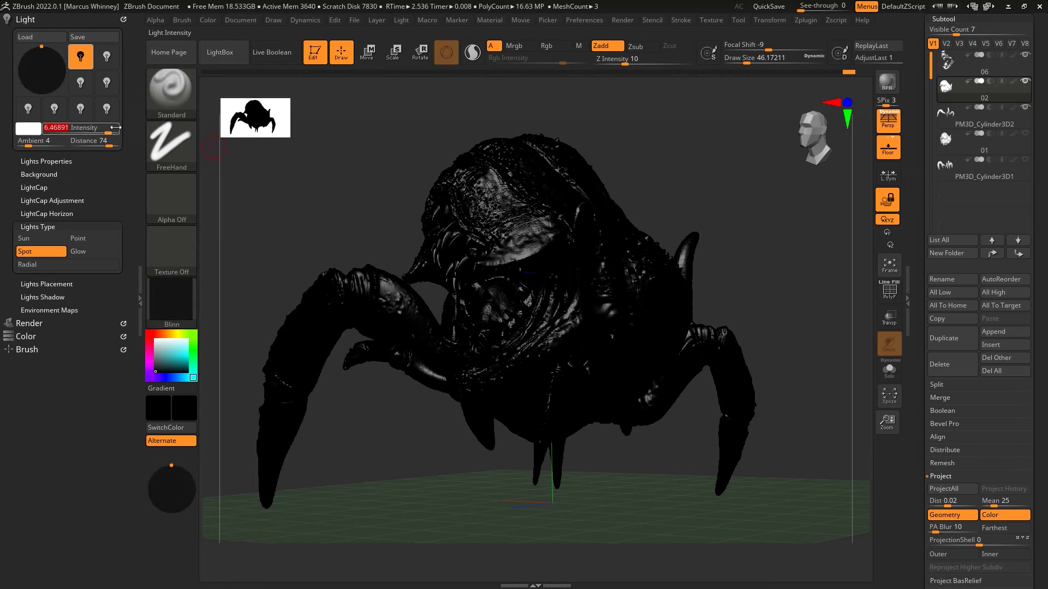
{"action": "type", "text": "10"}
{"action": "left_click_drag", "start_coordinate": [171, 475], "coordinate": [164, 480]}
Re-render, move the light placement to a new direction, and render again
{"action": "left_click", "coordinate": [887, 82]}
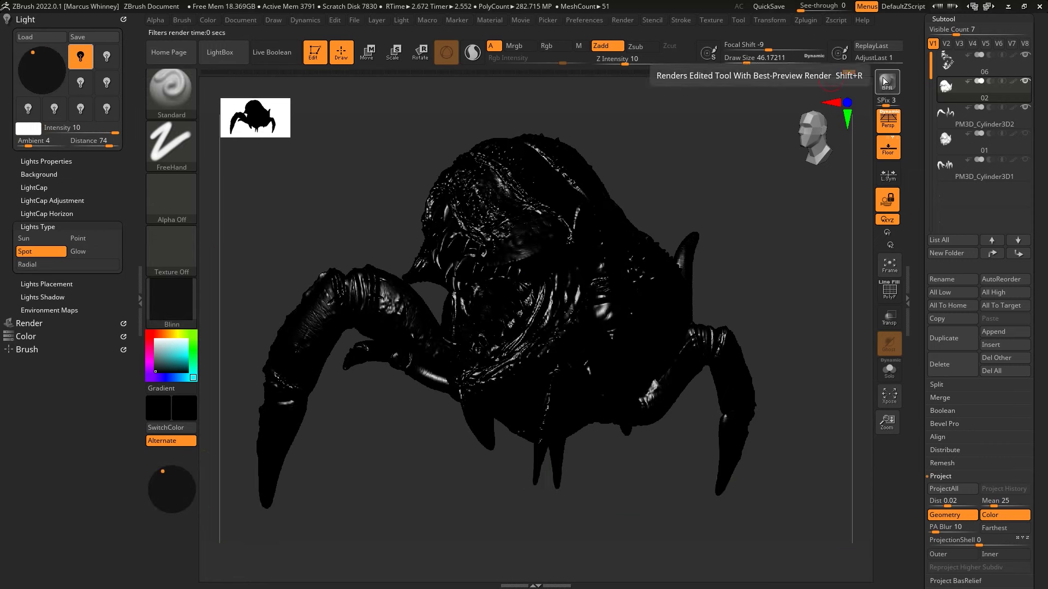
{"action": "left_click", "coordinate": [29, 323]}
{"action": "left_click_drag", "start_coordinate": [160, 483], "coordinate": [170, 483]}
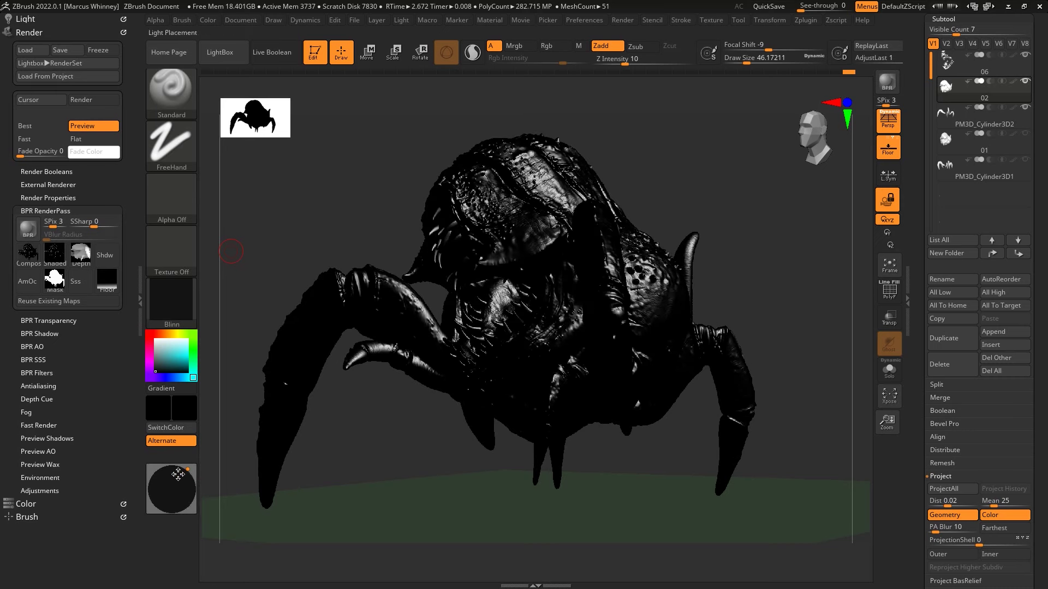
{"action": "mouse_move", "coordinate": [172, 476]}
{"action": "left_mouse_down"}
{"action": "mouse_move", "coordinate": [177, 464]}
{"action": "mouse_move", "coordinate": [160, 475]}
{"action": "left_mouse_up"}
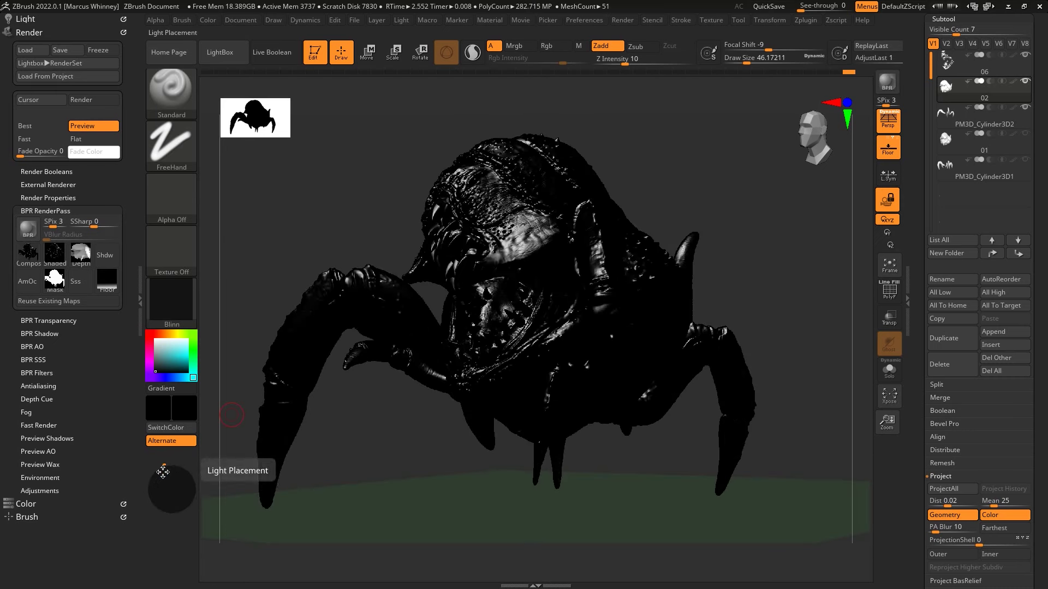
{"action": "left_click", "coordinate": [887, 82]}
{"action": "left_click", "coordinate": [172, 300]}
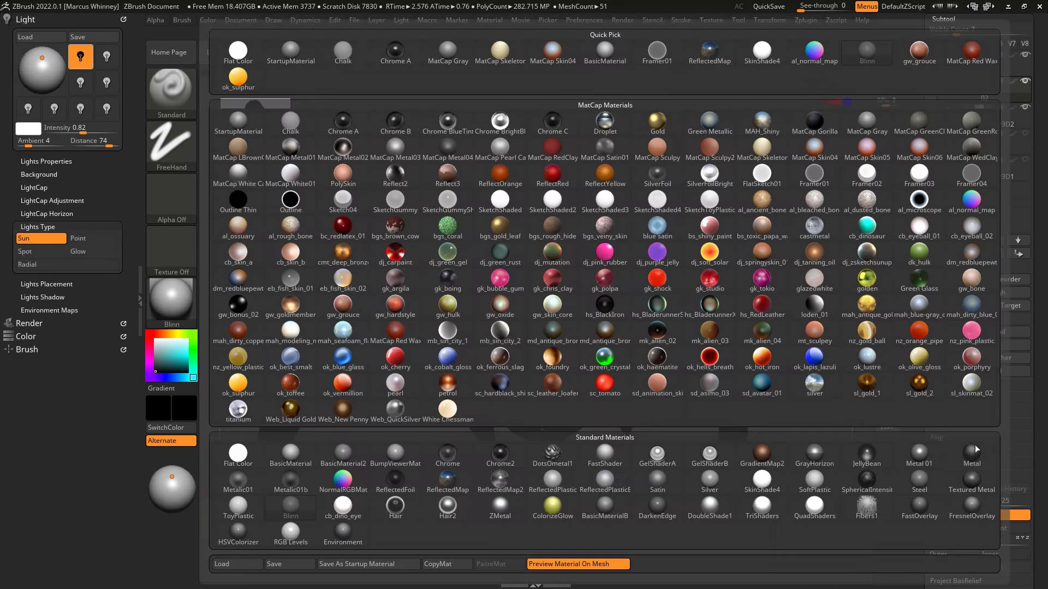
Apply the JellyBean material and drag the light to a new spot on the placement sphere
{"action": "left_click", "coordinate": [562, 371]}
{"action": "left_click_drag", "start_coordinate": [172, 477], "coordinate": [171, 479]}
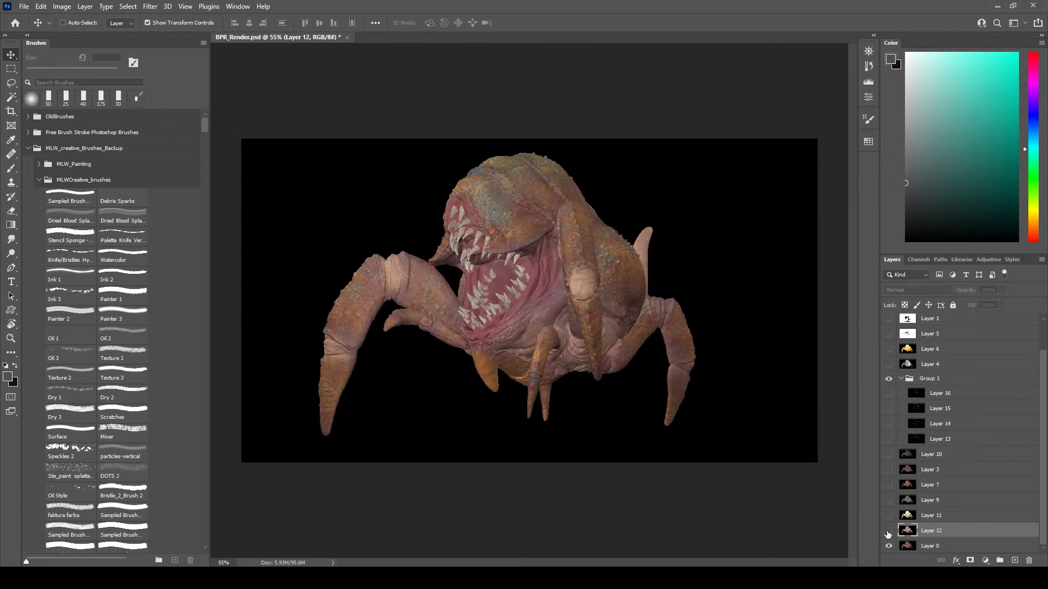
Blend the pass layers as Soft Light, show Layer 9, and lower its fill to 57%
{"action": "left_click", "coordinate": [917, 290]}
{"action": "left_click", "coordinate": [916, 417]}
{"action": "left_click", "coordinate": [61, 6]}
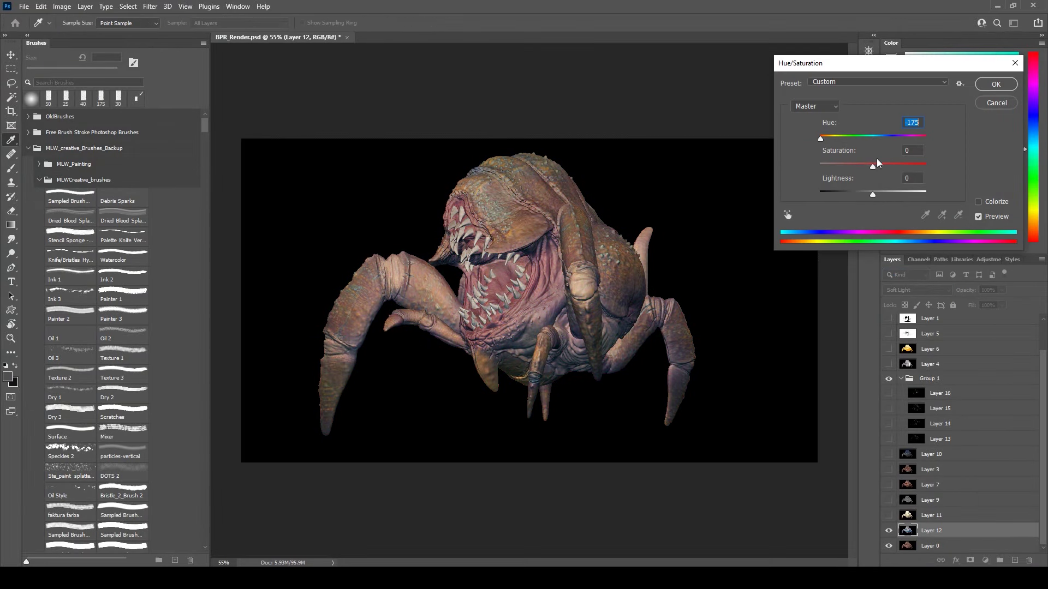
{"action": "left_click", "coordinate": [930, 499]}
{"action": "left_click", "coordinate": [916, 289]}
{"action": "left_click", "coordinate": [917, 407]}
{"action": "left_click", "coordinate": [62, 6]}
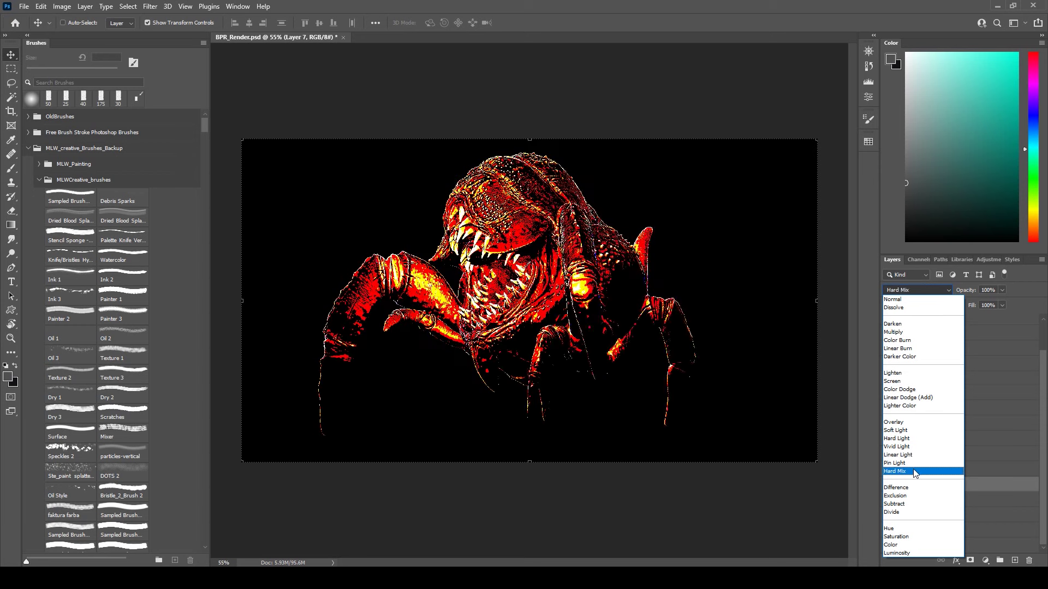
{"action": "left_click", "coordinate": [894, 430]}
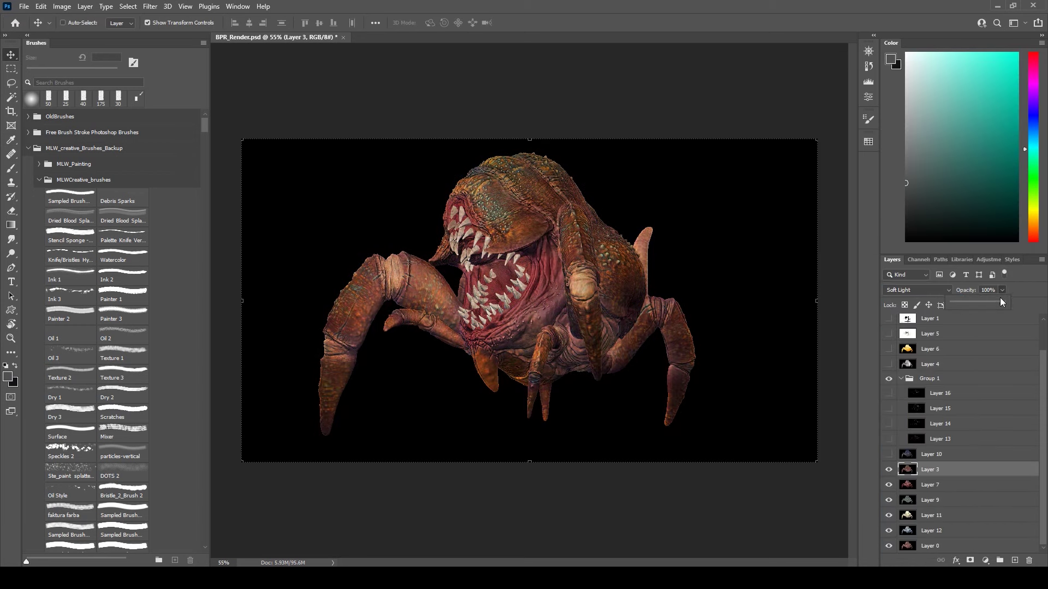
{"action": "left_click_drag", "start_coordinate": [1001, 305], "coordinate": [994, 329]}
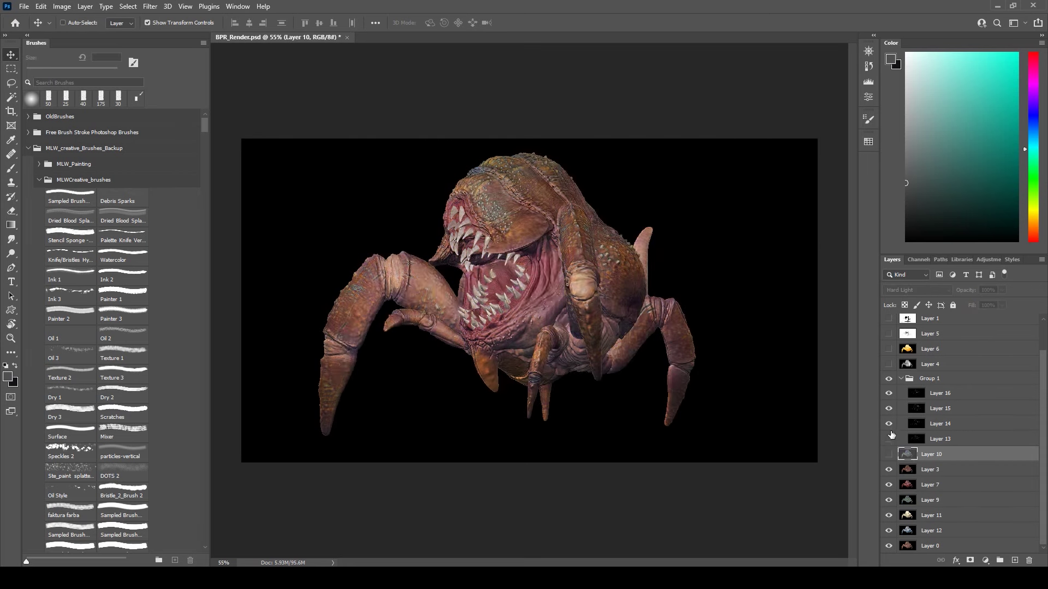
Show Layer 15 and add a layer mask to it, with black and white brush colours
{"action": "left_click", "coordinate": [888, 408]}
{"action": "left_click", "coordinate": [947, 408]}
{"action": "left_click", "coordinate": [969, 561]}
{"action": "key", "text": "d"}
{"action": "key", "text": "b"}
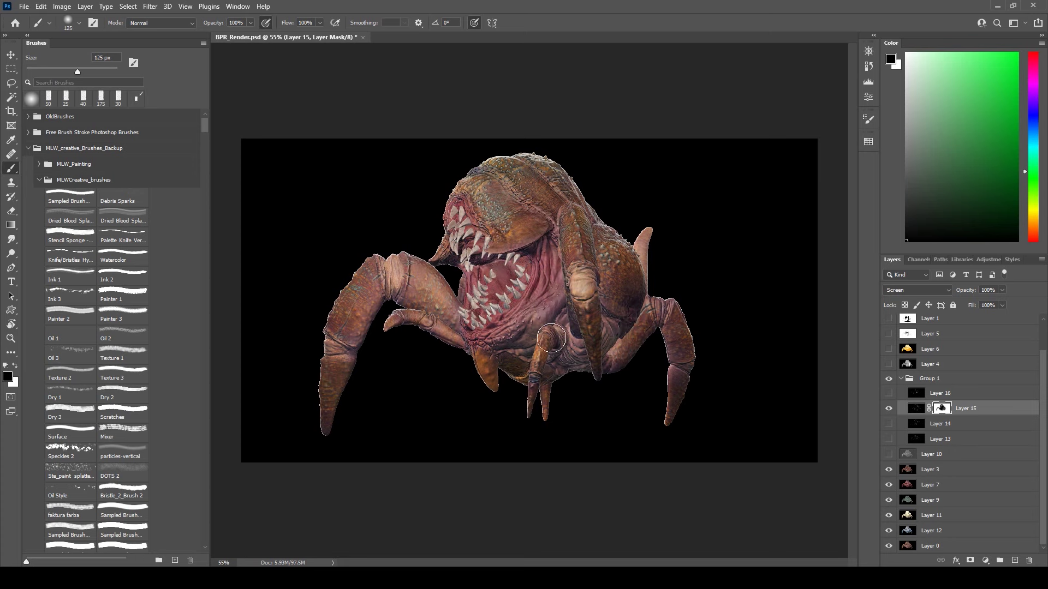
Show Layers 16 and 13, blend as Screen, and lower Layer 4's fill to 78%
{"action": "left_click", "coordinate": [888, 393]}
{"action": "left_click", "coordinate": [939, 392]}
{"action": "left_click", "coordinate": [916, 290]}
{"action": "left_click", "coordinate": [893, 381]}
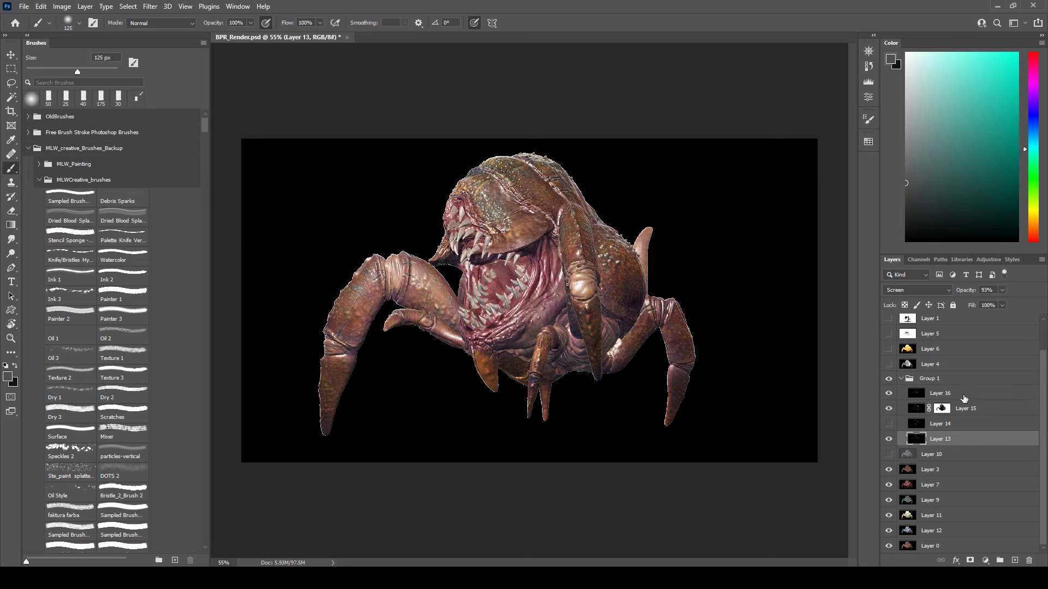
{"action": "left_click", "coordinate": [917, 289]}
{"action": "left_click", "coordinate": [893, 380]}
{"action": "left_click", "coordinate": [949, 364]}
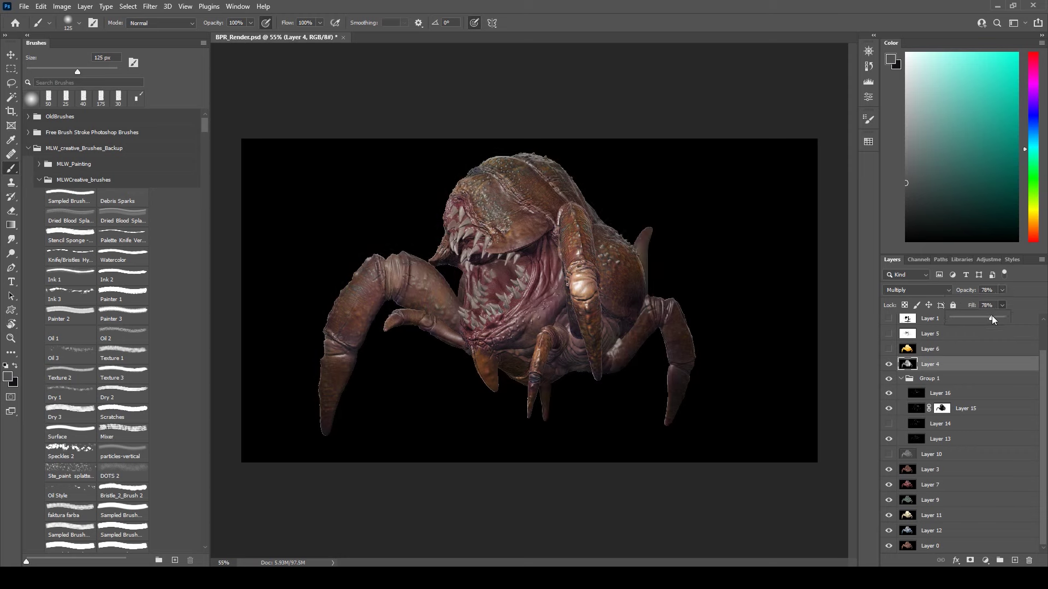
Adjust Layer 5's levels at 80% opacity, show Layer 1, and apply Hue/Saturation to Layer 0
{"action": "left_click", "coordinate": [905, 339]}
{"action": "key", "text": "ctrl+l"}
{"action": "left_click", "coordinate": [901, 171]}
{"action": "left_click", "coordinate": [1001, 290]}
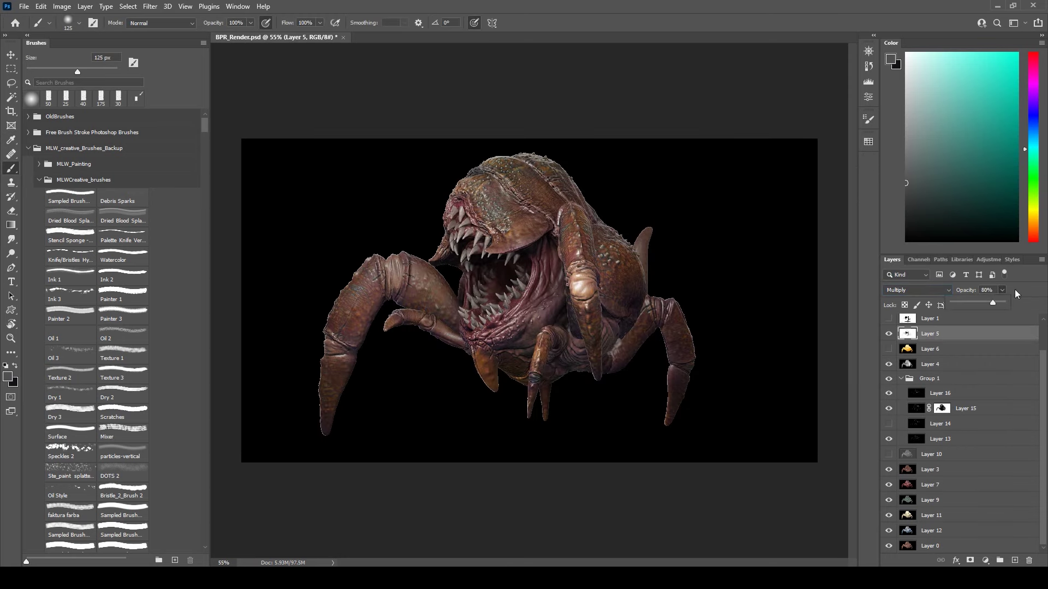
{"action": "left_click", "coordinate": [889, 318]}
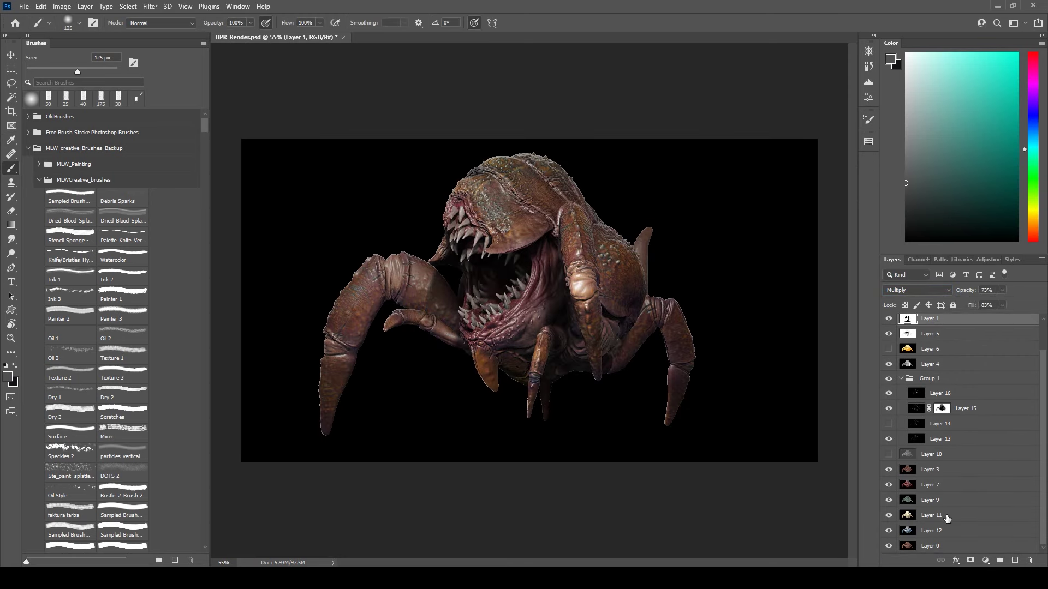
{"action": "left_click", "coordinate": [930, 545]}
{"action": "key", "text": "ctrl+u"}
{"action": "left_click", "coordinate": [987, 92]}
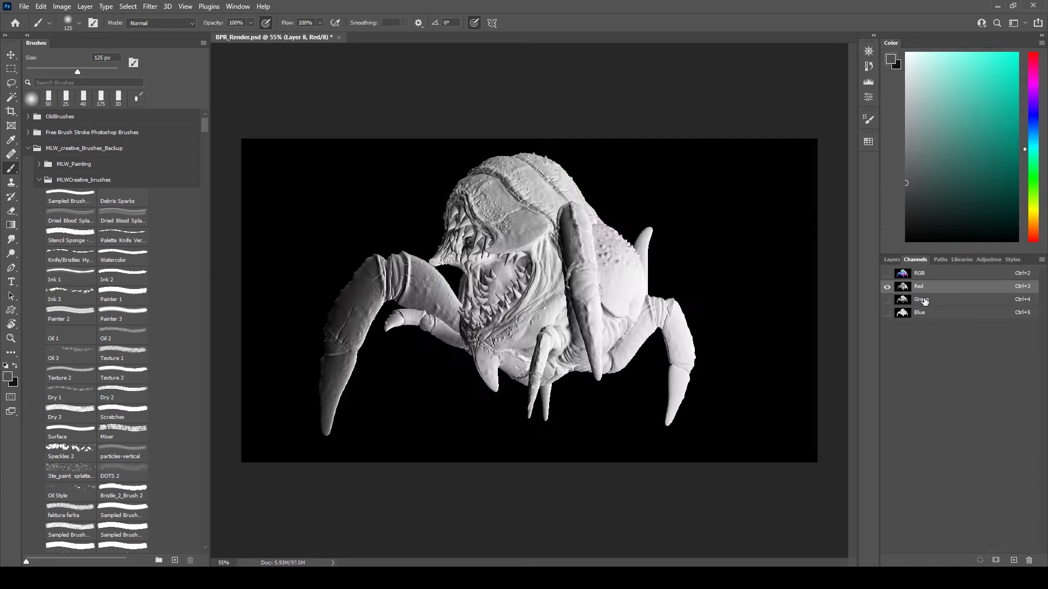
Change Layer 17's blend mode and set its opacity to 80%
{"action": "left_click", "coordinate": [922, 290]}
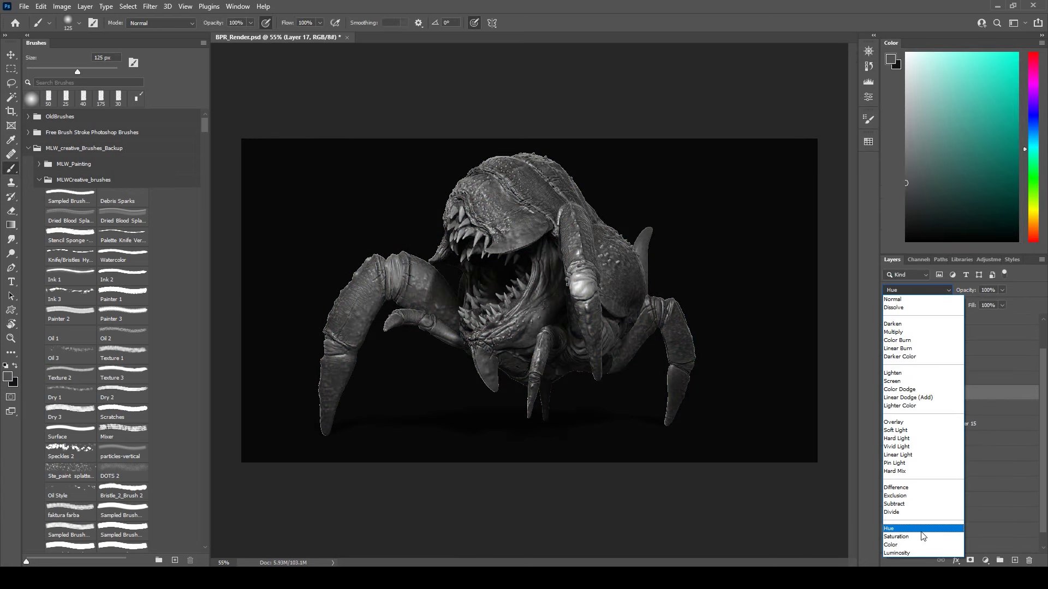
{"action": "left_click", "coordinate": [917, 428]}
{"action": "left_click_drag", "start_coordinate": [1001, 290], "coordinate": [1007, 307]}
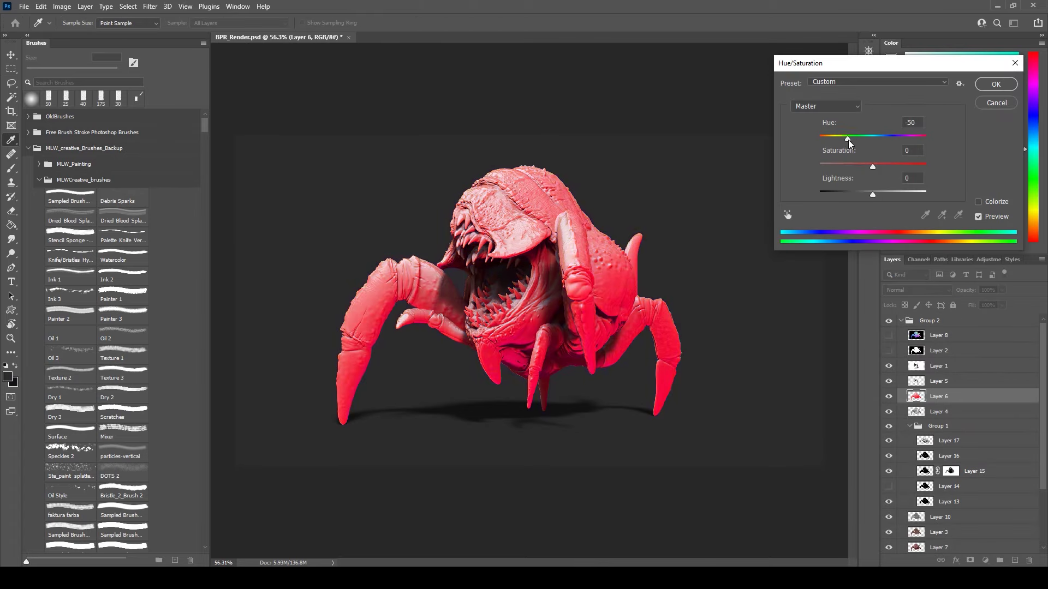
Shift the hue to -45 and paint the red tint onto the head, legs and mouth
{"action": "mouse_move", "coordinate": [848, 140]}
{"action": "left_mouse_down"}
{"action": "mouse_move", "coordinate": [927, 143]}
{"action": "mouse_move", "coordinate": [849, 140]}
{"action": "left_mouse_up"}
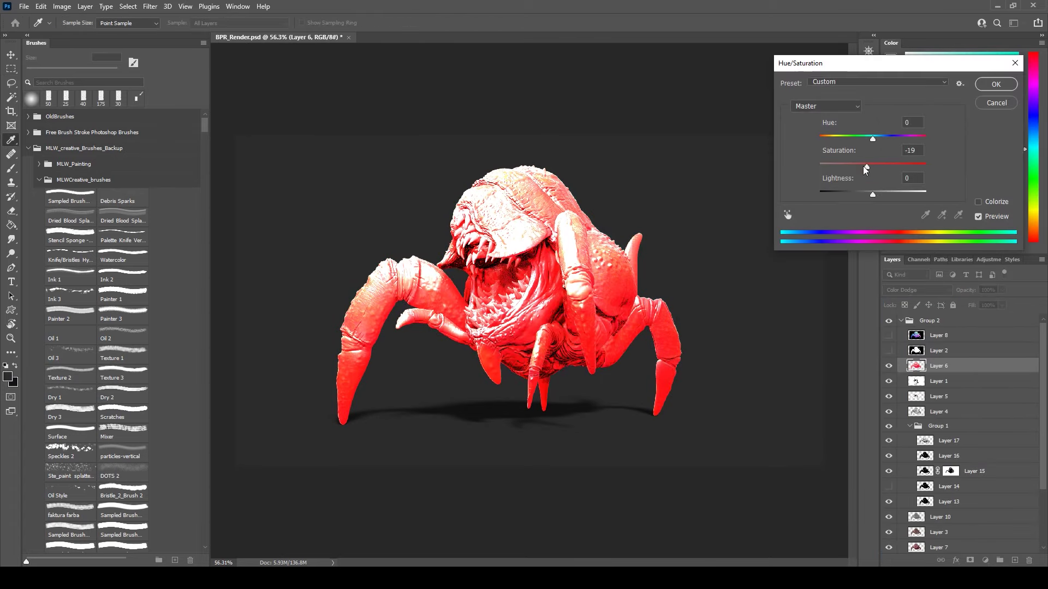
{"action": "left_click", "coordinate": [12, 166]}
{"action": "key", "text": "x"}
{"action": "left_click_drag", "start_coordinate": [339, 246], "coordinate": [248, 462]}
{"action": "left_click_drag", "start_coordinate": [495, 131], "coordinate": [427, 242]}
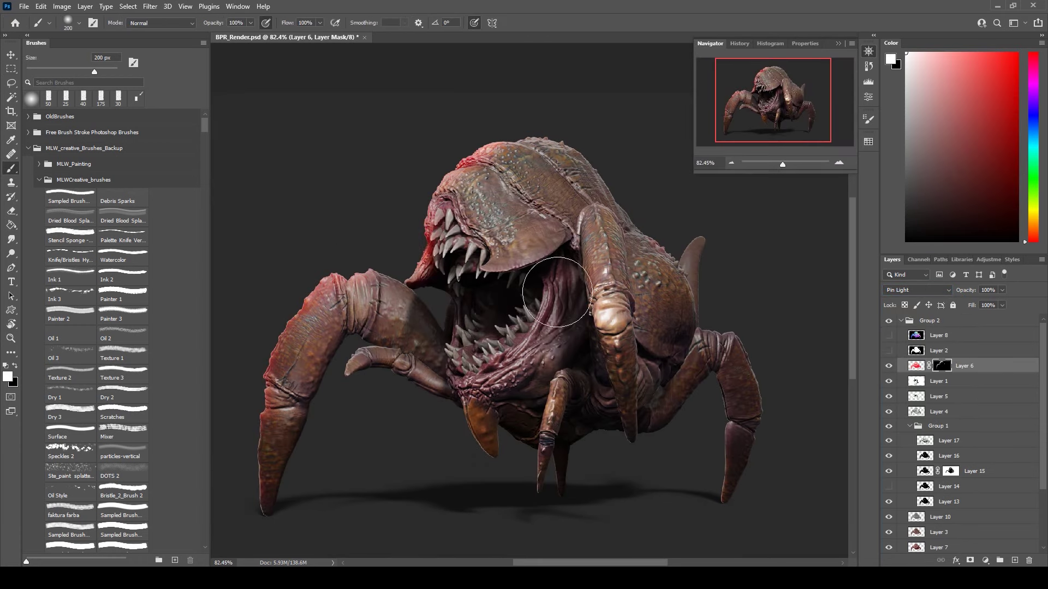
{"action": "mouse_move", "coordinate": [471, 289]}
{"action": "left_mouse_down"}
{"action": "mouse_move", "coordinate": [484, 432]}
{"action": "mouse_move", "coordinate": [363, 375]}
{"action": "left_mouse_up"}
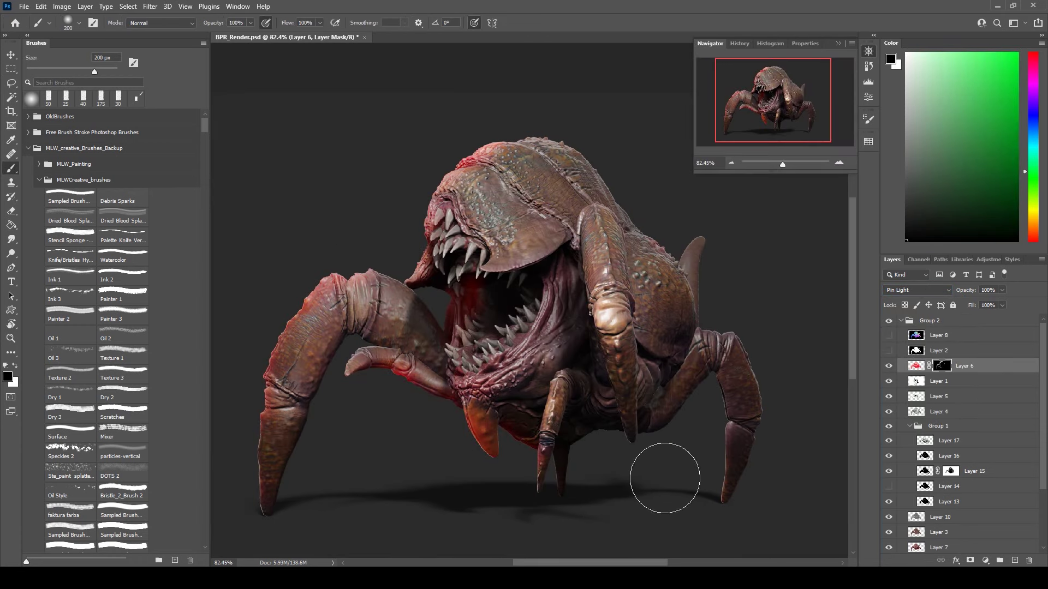
{"action": "left_click_drag", "start_coordinate": [700, 408], "coordinate": [744, 445]}
{"action": "left_click_drag", "start_coordinate": [511, 275], "coordinate": [538, 309]}
{"action": "key", "text": "x"}
{"action": "key", "text": "x"}
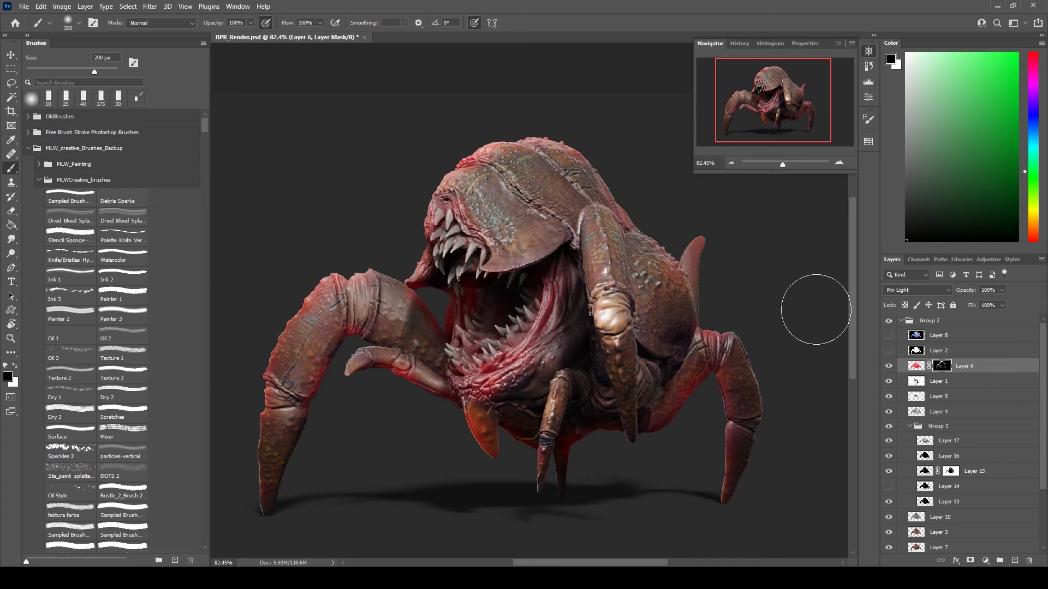
Apply a greener Color Balance to Layer 5's midtones (Green +42)
{"action": "left_click", "coordinate": [938, 396]}
{"action": "left_click", "coordinate": [61, 6]}
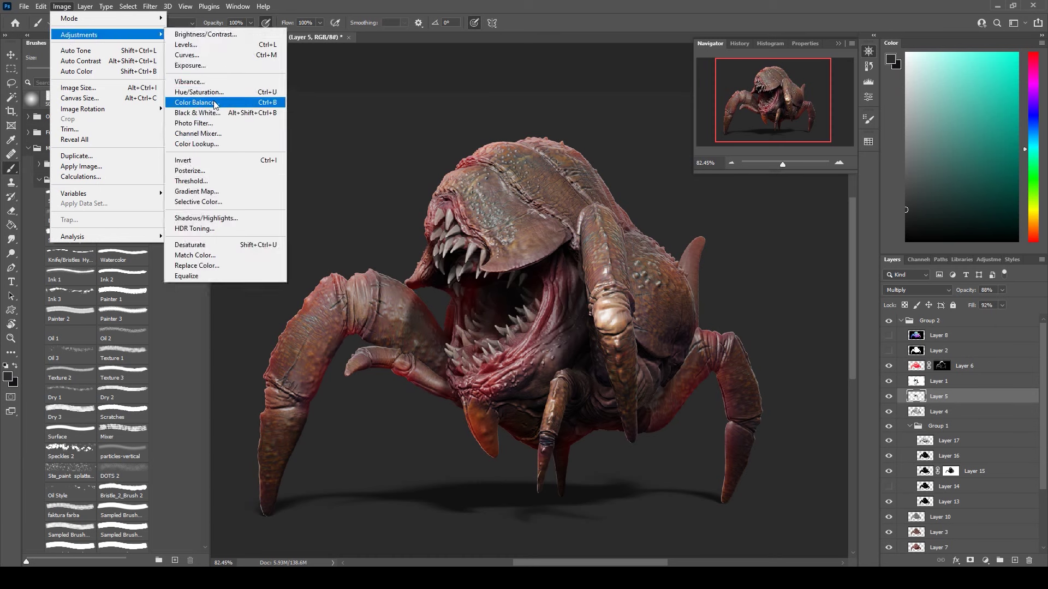
{"action": "left_click", "coordinate": [196, 104]}
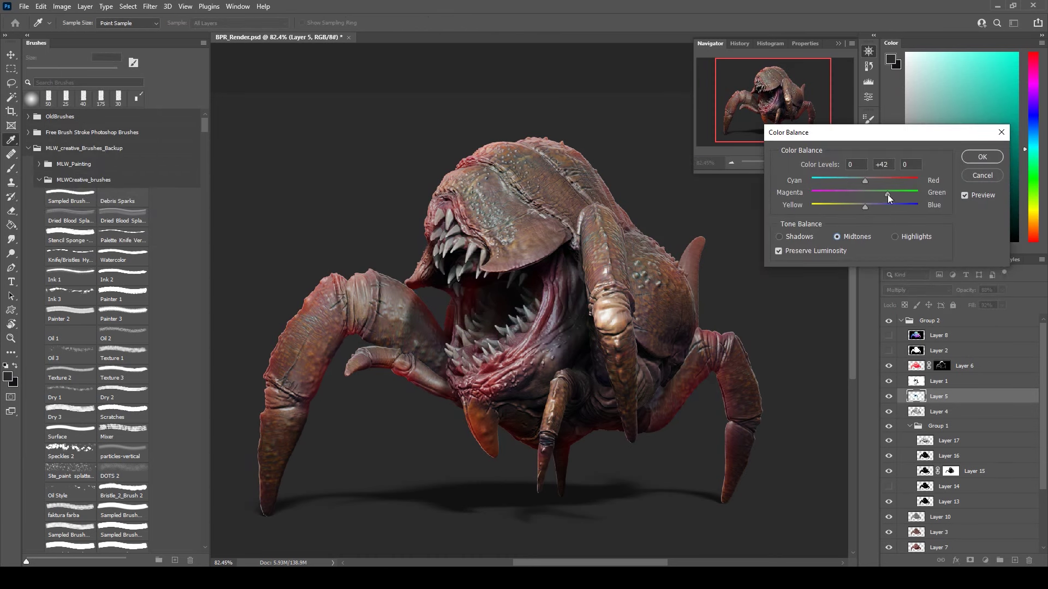
{"action": "key", "text": "Return"}
{"action": "key", "text": "b"}
{"action": "key", "text": "ctrl+0"}
Pick a blend mode for Layer 15, then select Layers 17 and 4 for colour adjustment
{"action": "left_click", "coordinate": [921, 479]}
{"action": "left_click", "coordinate": [916, 290]}
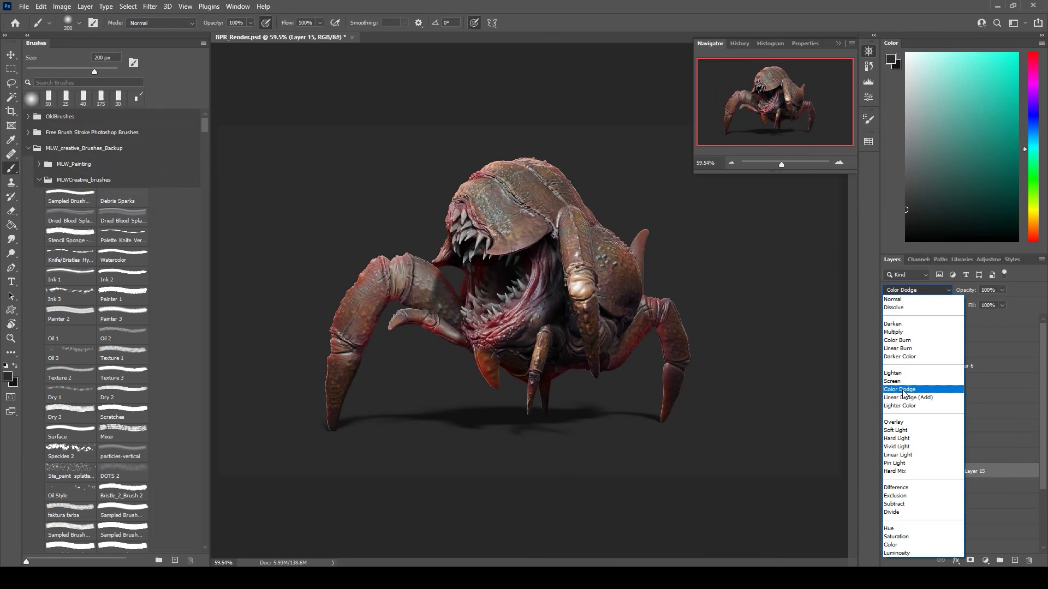
{"action": "left_click", "coordinate": [903, 389]}
{"action": "left_click", "coordinate": [950, 501]}
{"action": "left_click", "coordinate": [949, 441]}
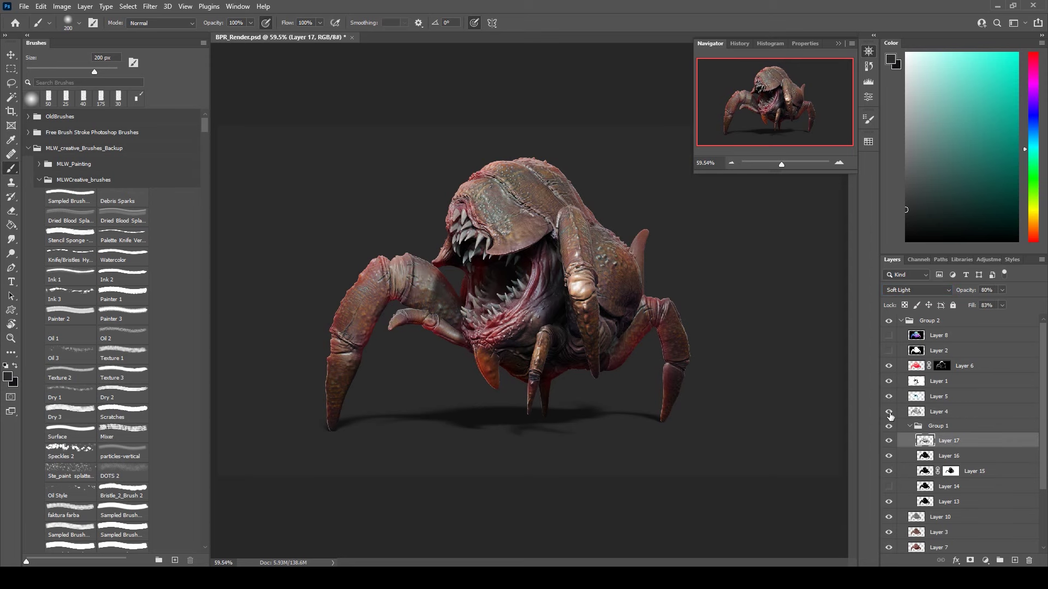
{"action": "left_click", "coordinate": [938, 411]}
{"action": "key", "text": "ctrl+b"}
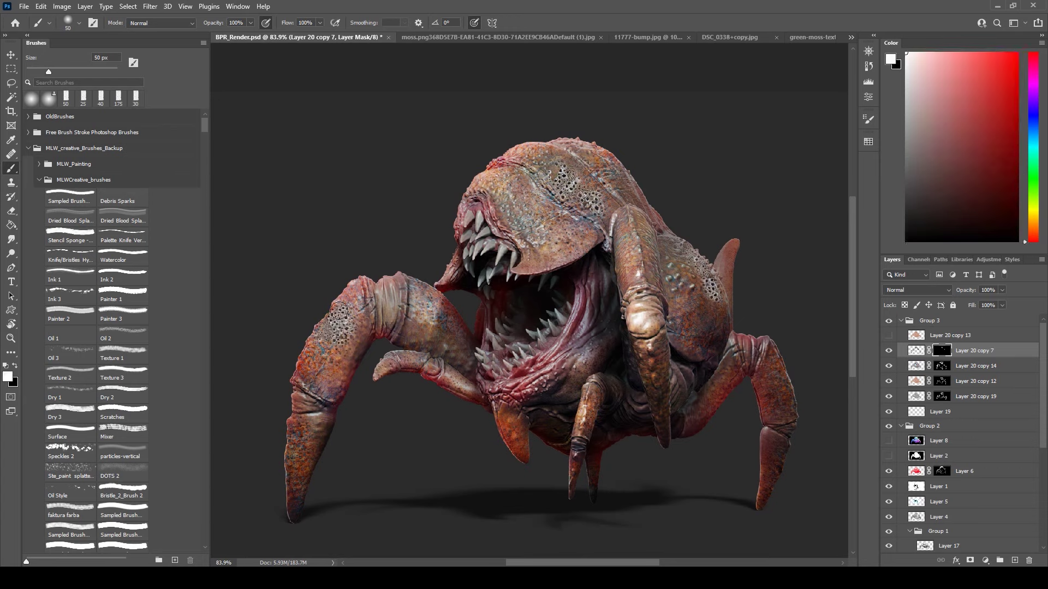
Desaturate the texture layer slightly with Hue/Saturation and adjust its Levels
{"action": "key", "text": "x"}
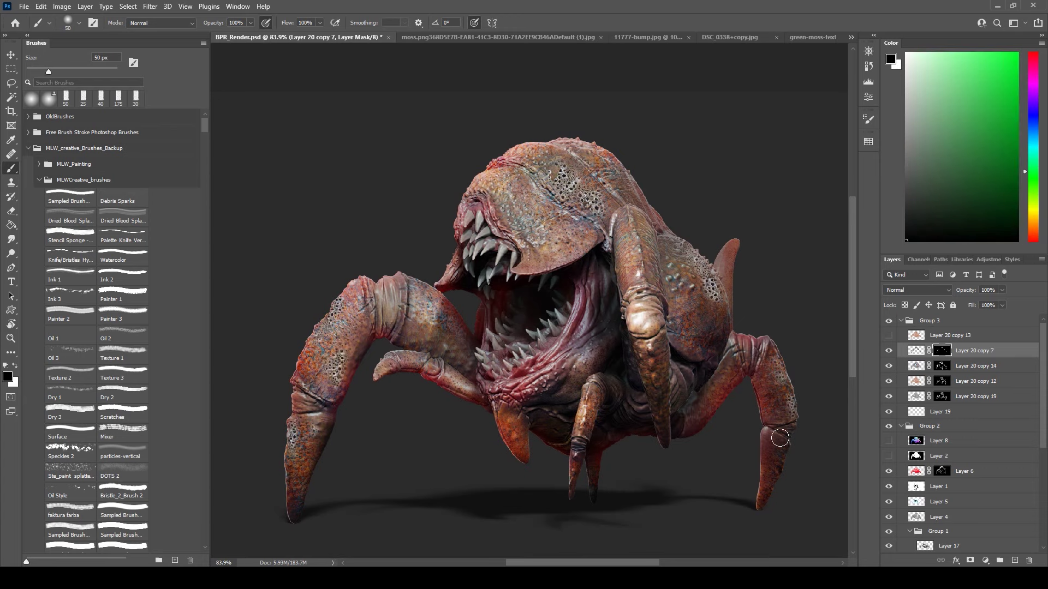
{"action": "key", "text": "ctrl+u"}
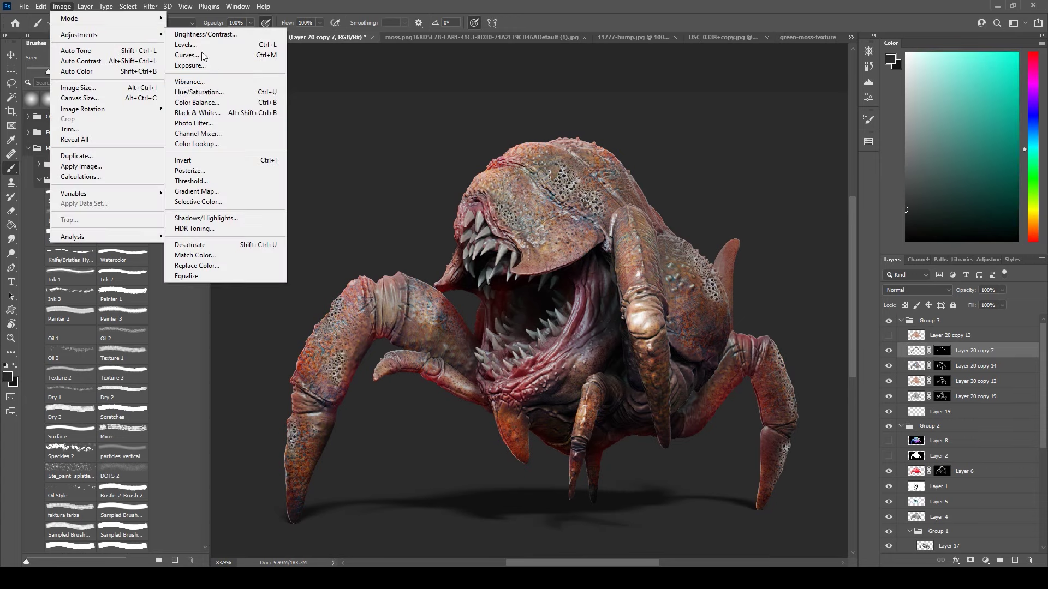
{"action": "left_click_drag", "start_coordinate": [872, 167], "coordinate": [868, 169]}
{"action": "key", "text": "Return"}
{"action": "key", "text": "ctrl+l"}
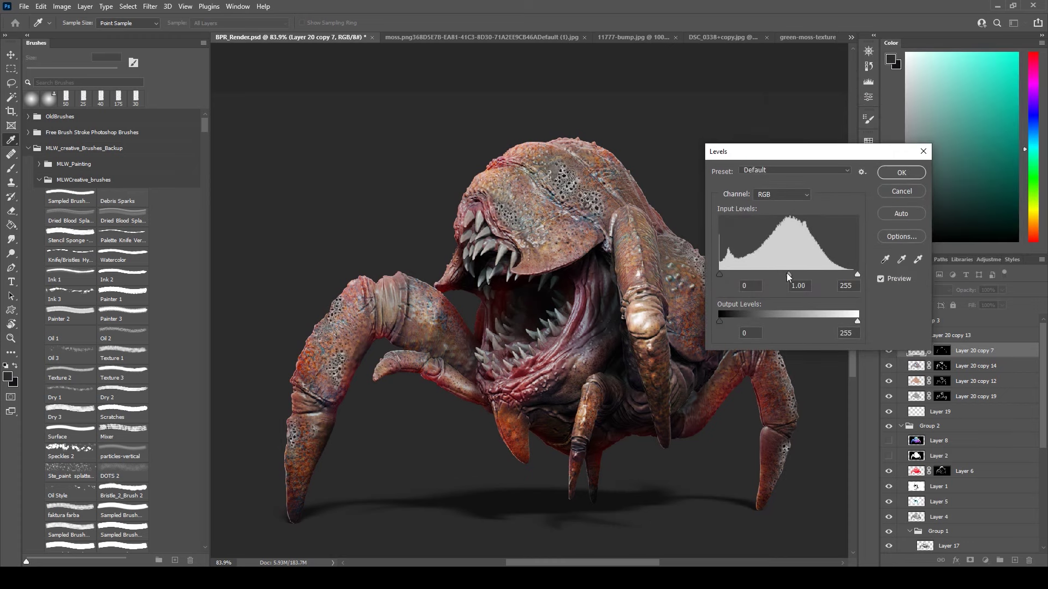
{"action": "left_click", "coordinate": [923, 172]}
Set the texture layer Normal at 70%, mask it to the creature, and tint Layer 30 warm brown
{"action": "left_click", "coordinate": [916, 290]}
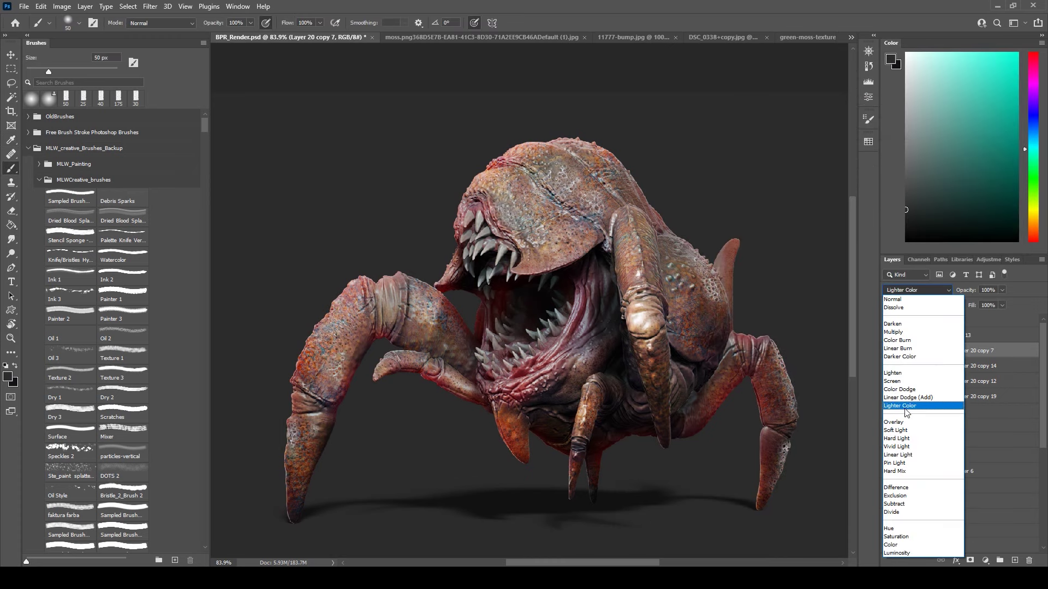
{"action": "left_click", "coordinate": [1002, 290]}
{"action": "left_click_drag", "start_coordinate": [986, 305], "coordinate": [988, 305]}
{"action": "left_click", "coordinate": [942, 350]}
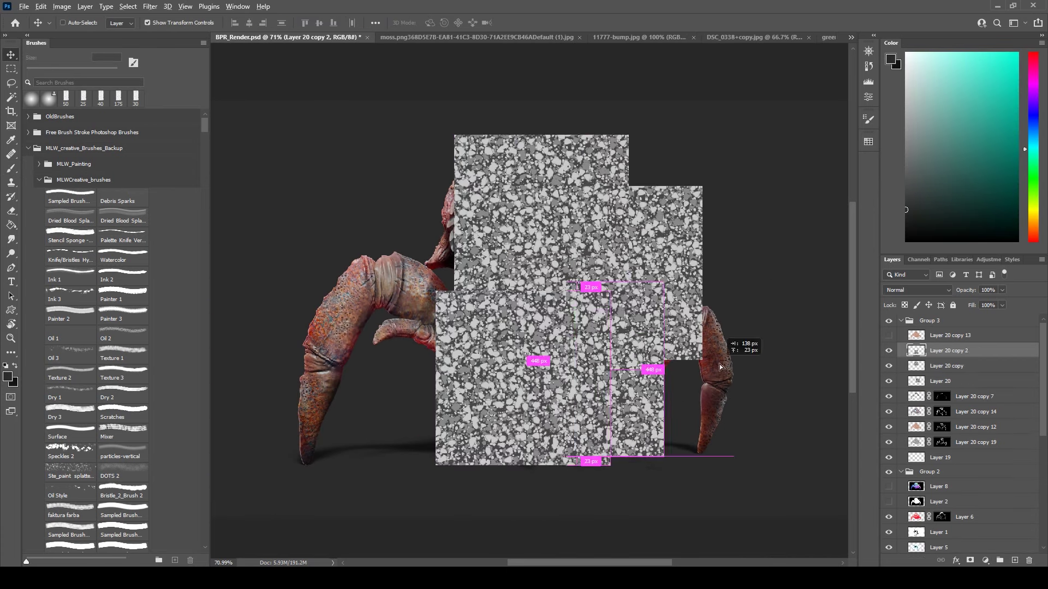
{"action": "key", "text": "Delete"}
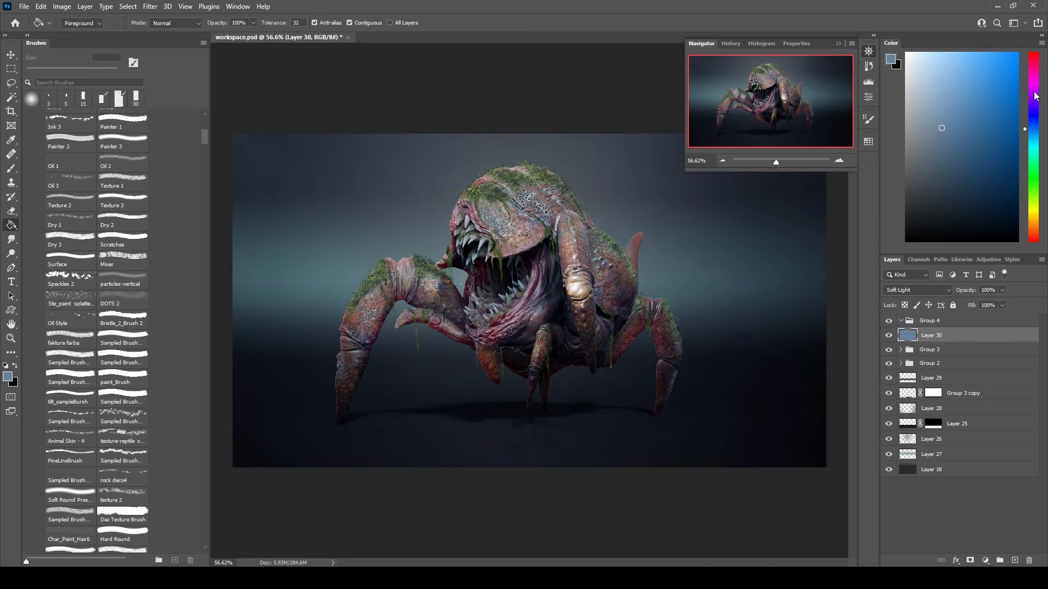
{"action": "left_click_drag", "start_coordinate": [1035, 96], "coordinate": [1033, 233]}
Lower Layer 30's opacity, then draw a dark teal gradient on a new Layer 31
{"action": "left_click", "coordinate": [1002, 290]}
{"action": "key", "text": "ctrl+shift+alt+n"}
{"action": "key", "text": "shift+g"}
{"action": "left_click", "coordinate": [1033, 156]}
{"action": "left_click", "coordinate": [953, 166]}
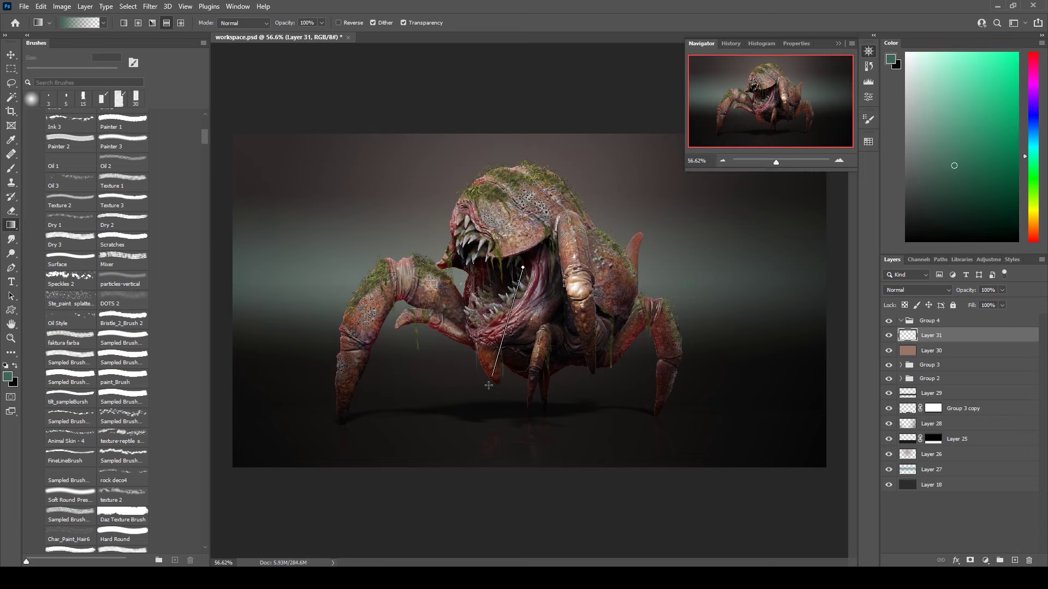
{"action": "left_click_drag", "start_coordinate": [524, 163], "coordinate": [524, 415]}
{"action": "left_click", "coordinate": [917, 289]}
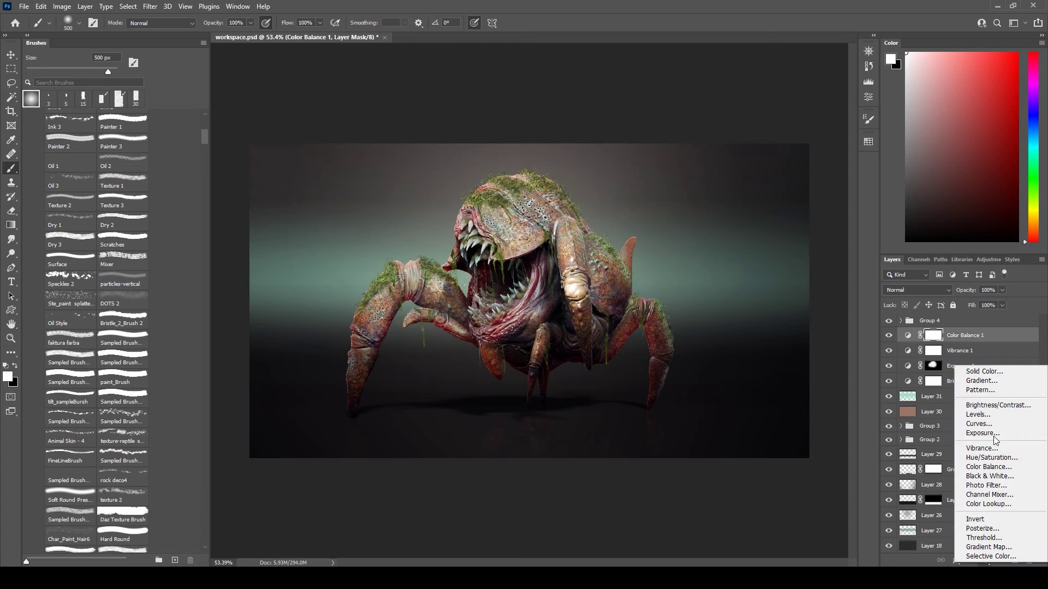
Add Levels and a Color Lookup layer, step through 3D LUT presets, and set 35% opacity
{"action": "left_click", "coordinate": [978, 414]}
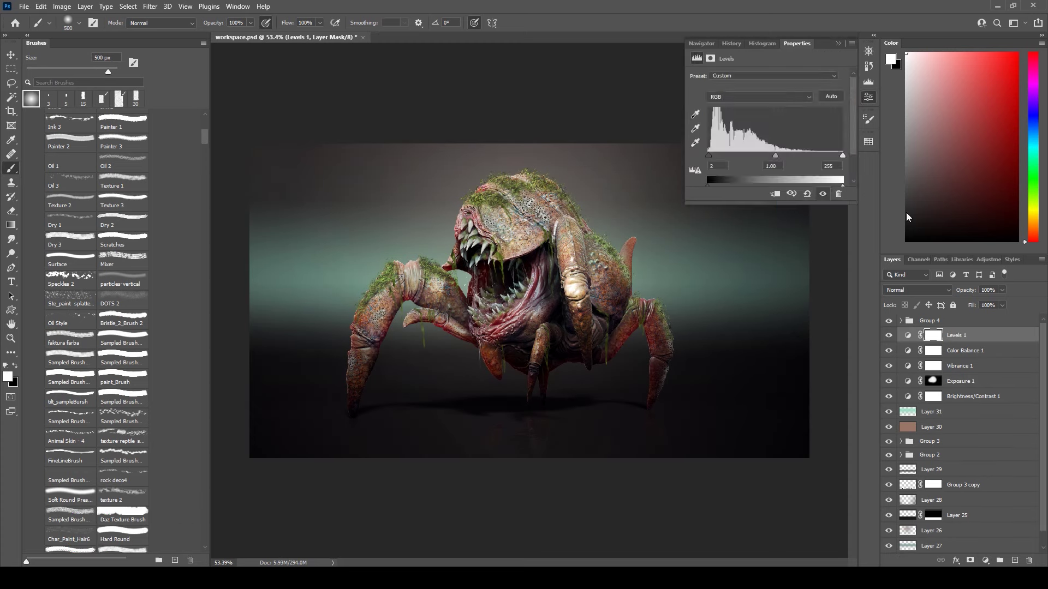
{"action": "left_click", "coordinate": [788, 78]}
{"action": "left_click", "coordinate": [777, 126]}
{"action": "key", "text": "Down"}
{"action": "key", "text": "Down"}
{"action": "key", "text": "Down"}
{"action": "key", "text": "Down"}
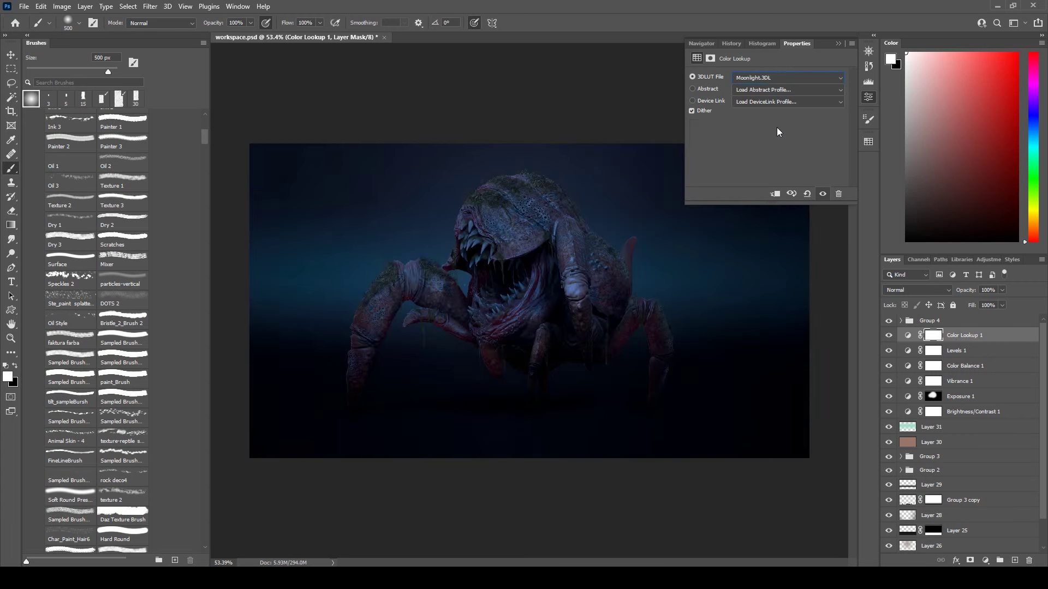
{"action": "key", "text": "Down"}
{"action": "key", "text": "Down"}
{"action": "key", "text": "Down"}
{"action": "key", "text": "Down"}
{"action": "key", "text": "Down"}
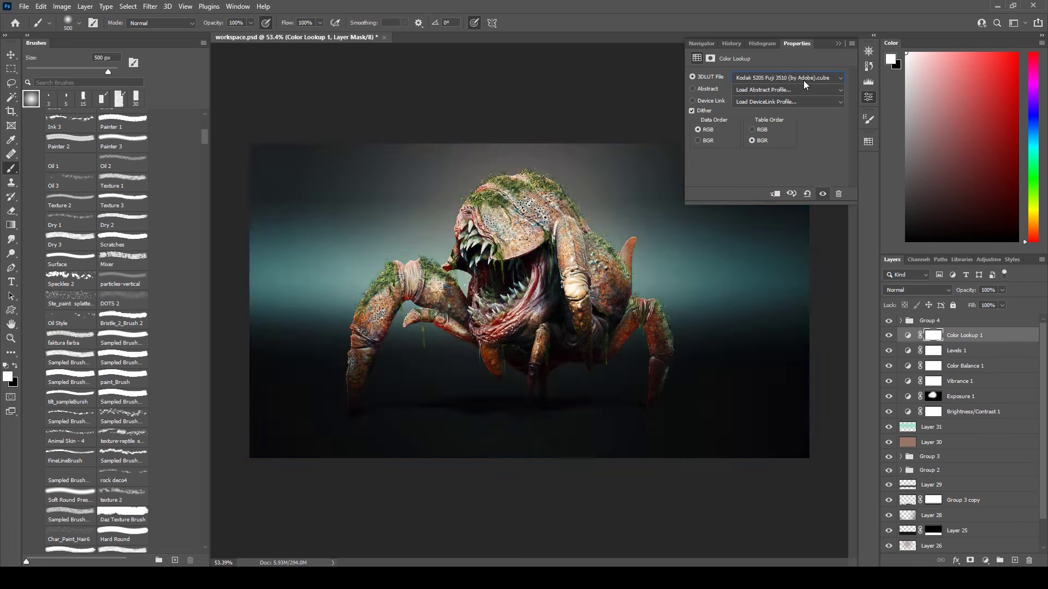
{"action": "key", "text": "Down"}
{"action": "left_click_drag", "start_coordinate": [1002, 290], "coordinate": [970, 303]}
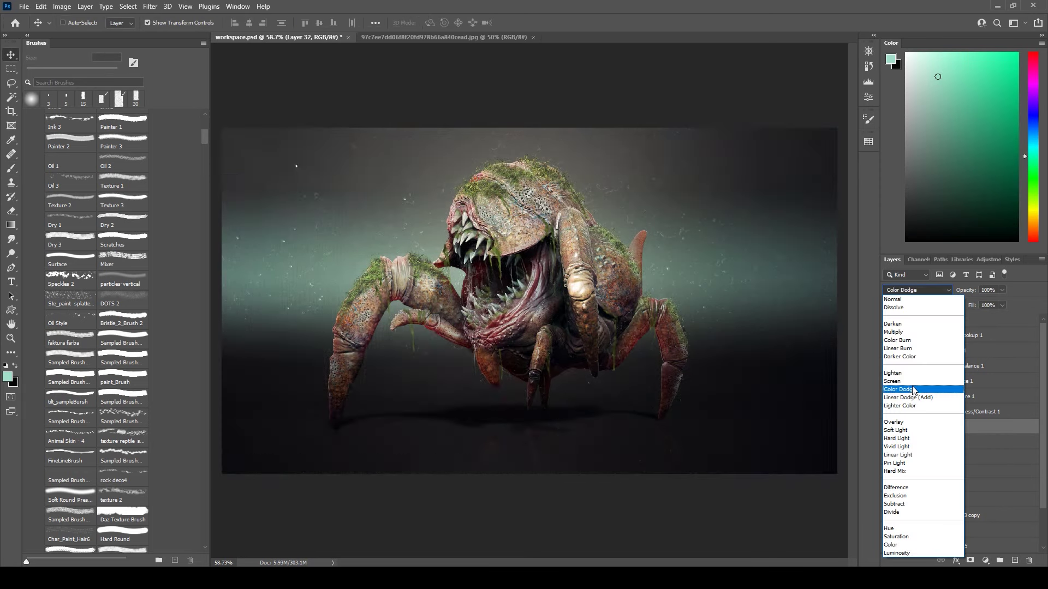
Blend the dust Layer 32 as Color Dodge with its fill raised to 71%
{"action": "left_click", "coordinate": [900, 381]}
{"action": "mouse_move", "coordinate": [1001, 305]}
{"action": "left_mouse_down"}
{"action": "mouse_move", "coordinate": [971, 317]}
{"action": "mouse_move", "coordinate": [1019, 319]}
{"action": "left_mouse_up"}
{"action": "left_click", "coordinate": [916, 290]}
{"action": "left_click", "coordinate": [906, 388]}
Add Layer 33 filled mid grey with Add Noise, blended Soft Light at 20% opacity
{"action": "left_click", "coordinate": [966, 335]}
{"action": "key", "text": "ctrl+shift+alt+n"}
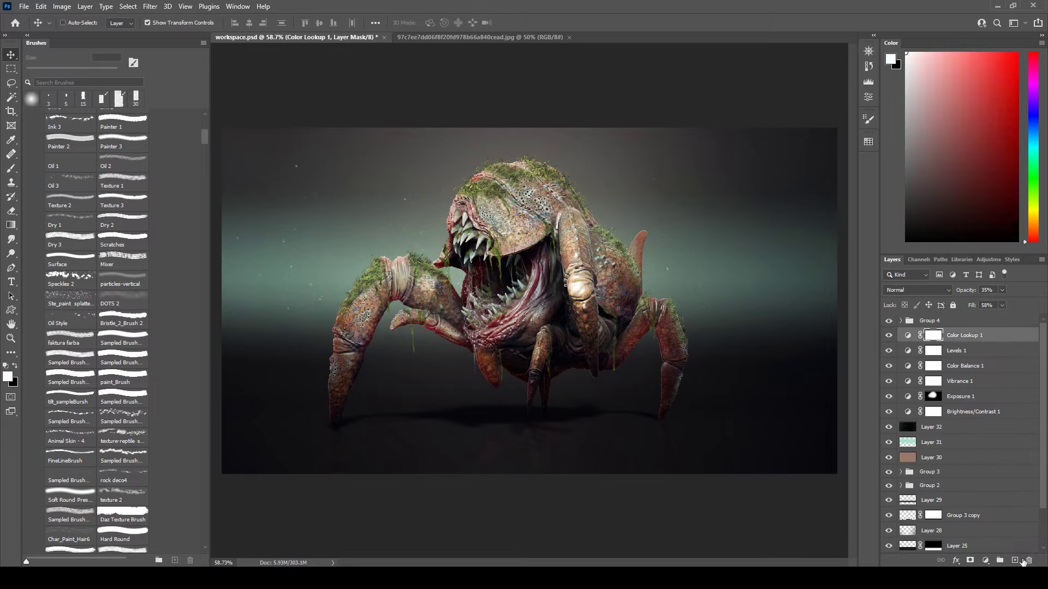
{"action": "right_click", "coordinate": [11, 225]}
{"action": "left_click", "coordinate": [60, 237]}
{"action": "key", "text": "alt+BackSpace"}
{"action": "left_click", "coordinate": [150, 6]}
{"action": "left_click", "coordinate": [169, 19]}
{"action": "left_click", "coordinate": [916, 290]}
{"action": "left_click", "coordinate": [905, 421]}
{"action": "left_click_drag", "start_coordinate": [1002, 290], "coordinate": [995, 303]}
{"action": "left_click", "coordinate": [1001, 305]}
Group the composite layers from Group 3 down as Group 5 and stamp a merged copy
{"action": "left_click", "coordinate": [929, 487]}
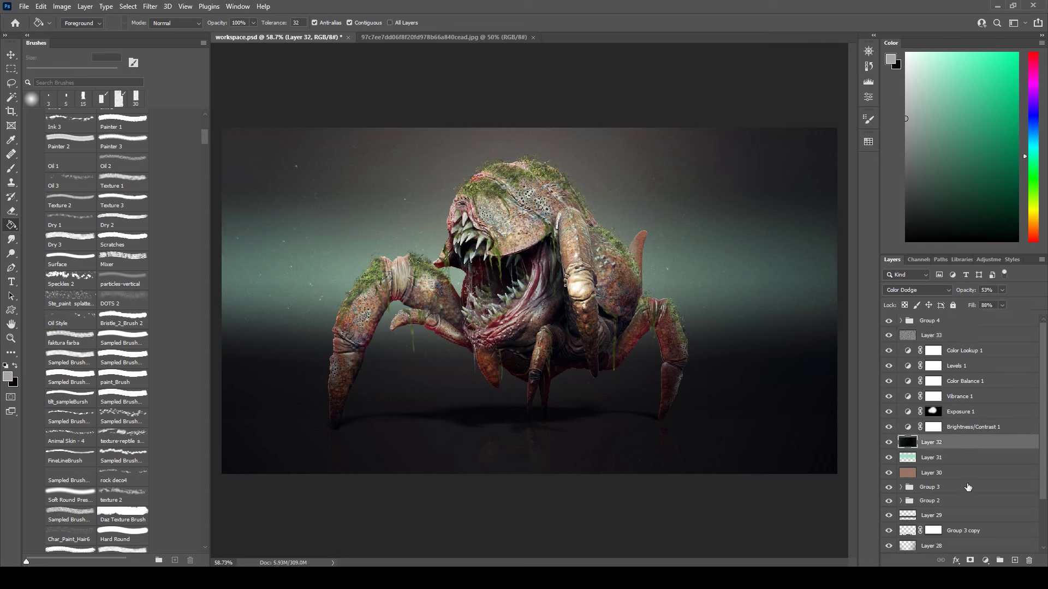
{"action": "left_click", "coordinate": [930, 545], "text": "shift"}
{"action": "left_click_drag", "start_coordinate": [931, 546], "coordinate": [1013, 555]}
{"action": "key", "text": "ctrl+e"}
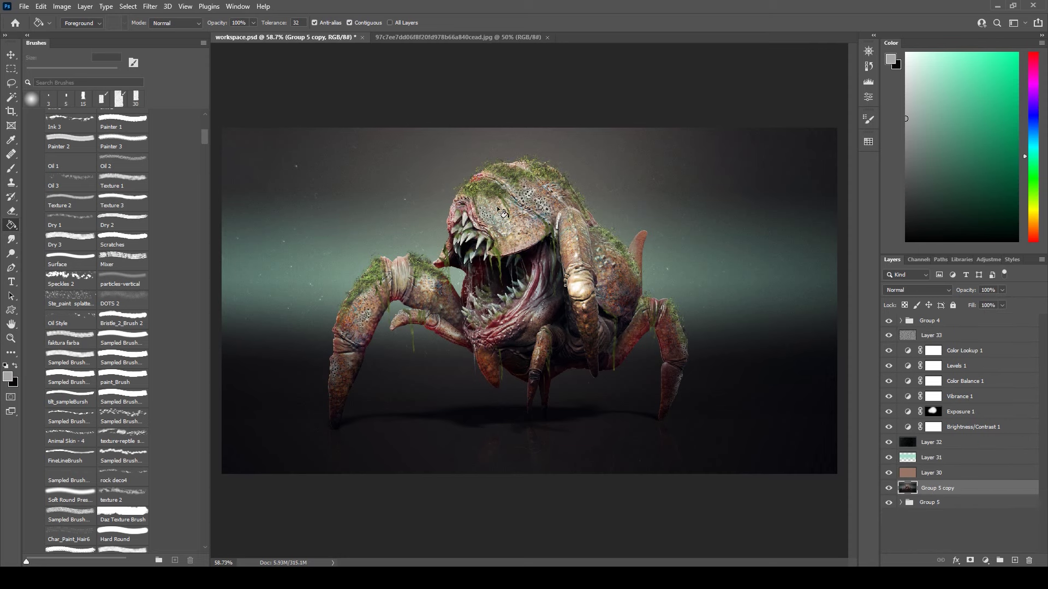
Apply Smart Sharpen to the merged layer and duplicate it
{"action": "key", "text": "c"}
{"action": "left_click", "coordinate": [150, 7]}
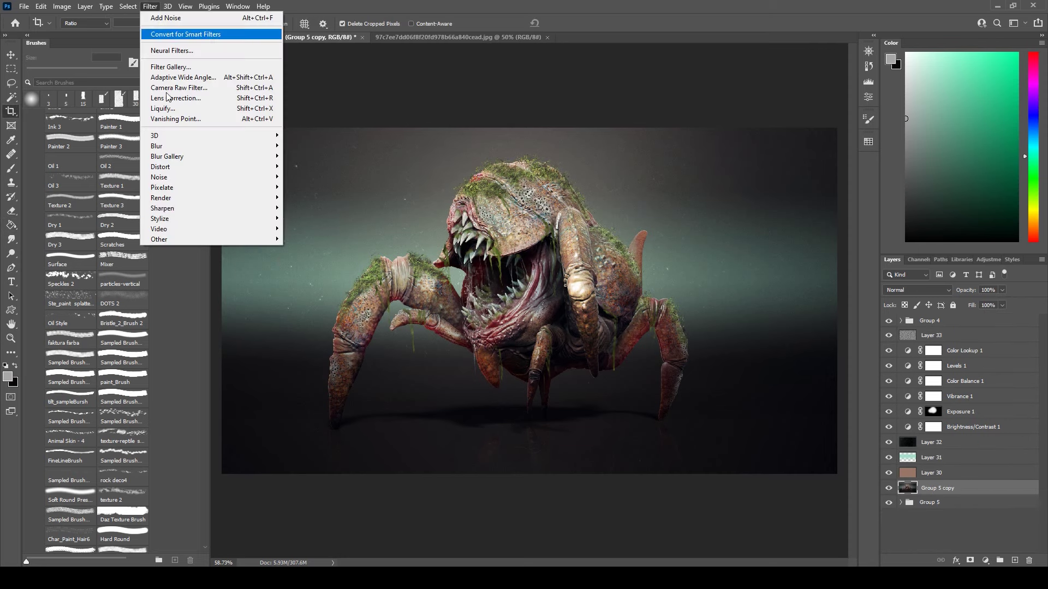
{"action": "left_click", "coordinate": [316, 248]}
{"action": "left_click", "coordinate": [686, 135]}
{"action": "key", "text": "ctrl+j"}
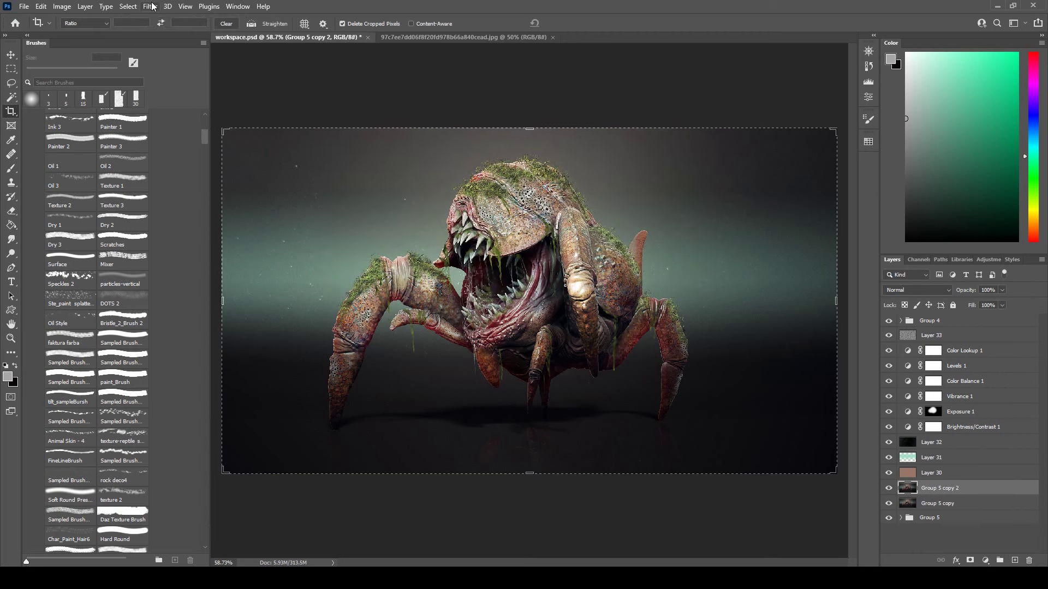
Motion-blur the duplicate, mask it to show only around the lower legs, and set 74% opacity
{"action": "left_click", "coordinate": [150, 6]}
{"action": "left_click", "coordinate": [306, 210]}
{"action": "key", "text": "Return"}
{"action": "left_click", "coordinate": [969, 560], "text": "alt"}
{"action": "key", "text": "b"}
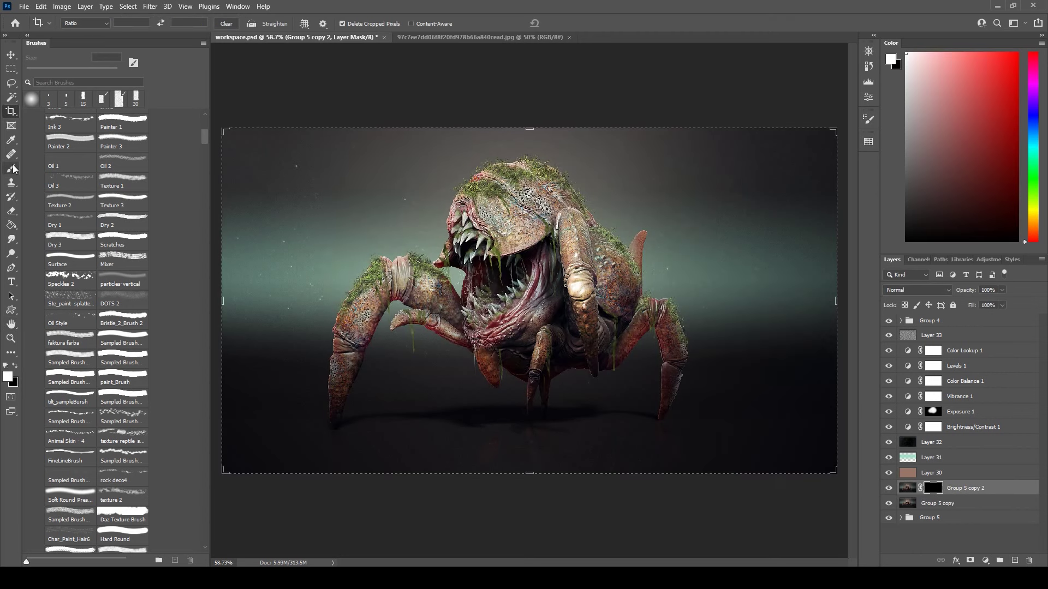
{"action": "left_click_drag", "start_coordinate": [693, 360], "coordinate": [538, 398]}
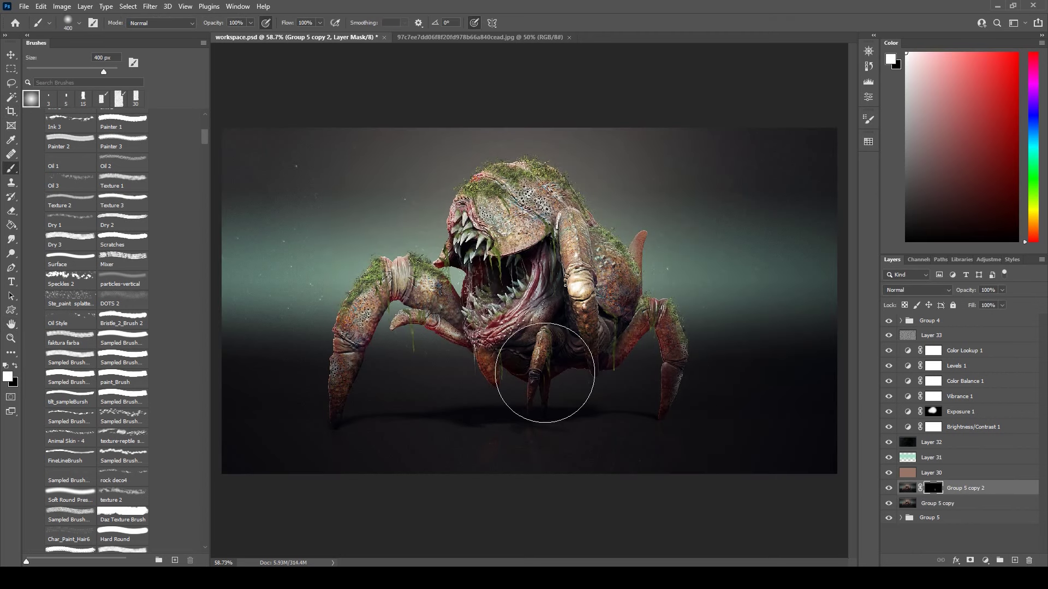
{"action": "key", "text": "bracketleft"}
{"action": "key", "text": "bracketleft"}
{"action": "key", "text": "bracketleft"}
{"action": "left_click", "coordinate": [1001, 291]}
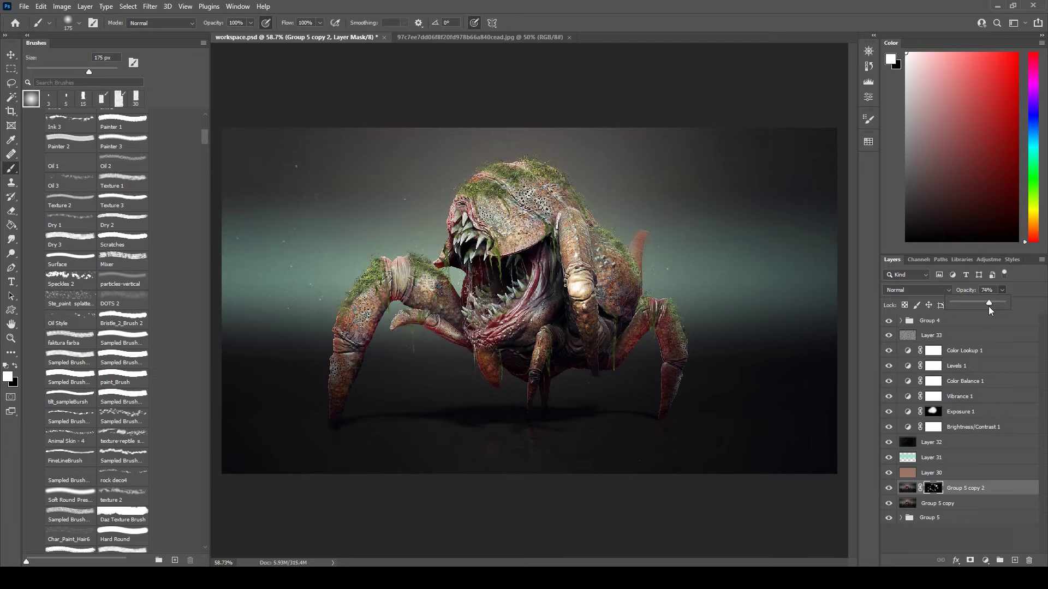